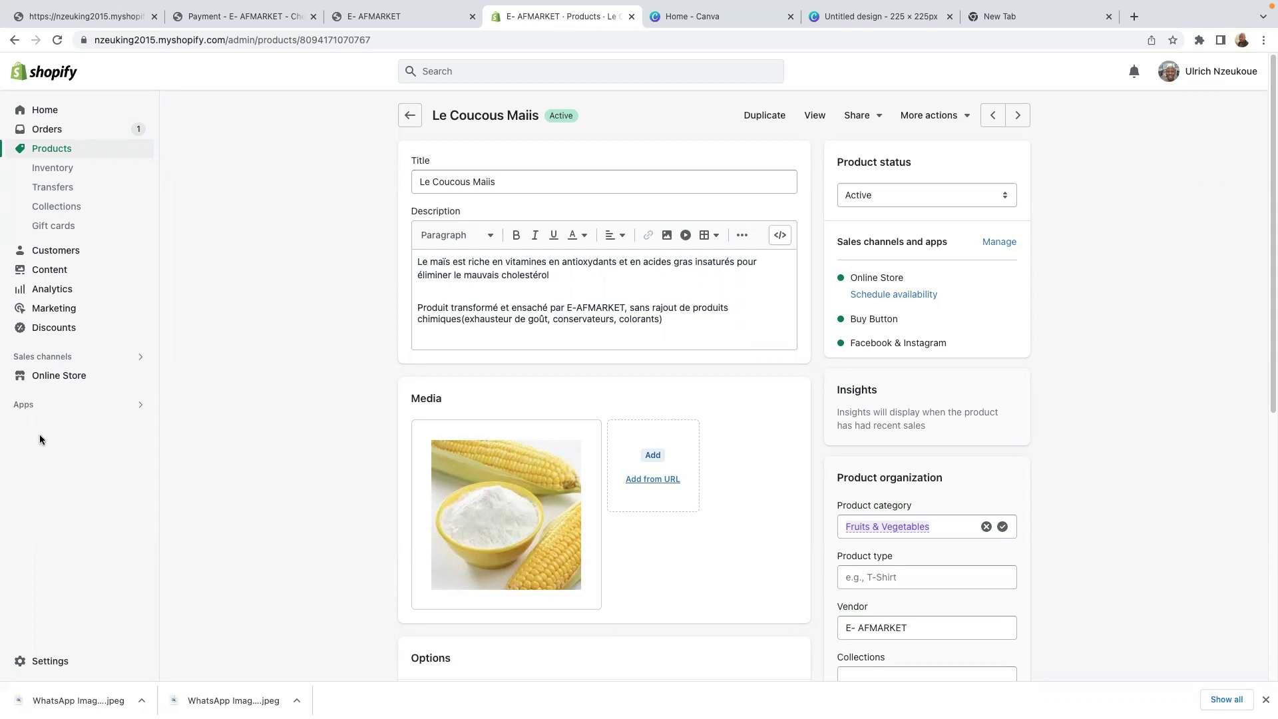
Step: Create a new collection titled "Tasty and delicious" and add the round packaged food container photo as its collection image
{"action": "left_click", "coordinate": [65, 215]}
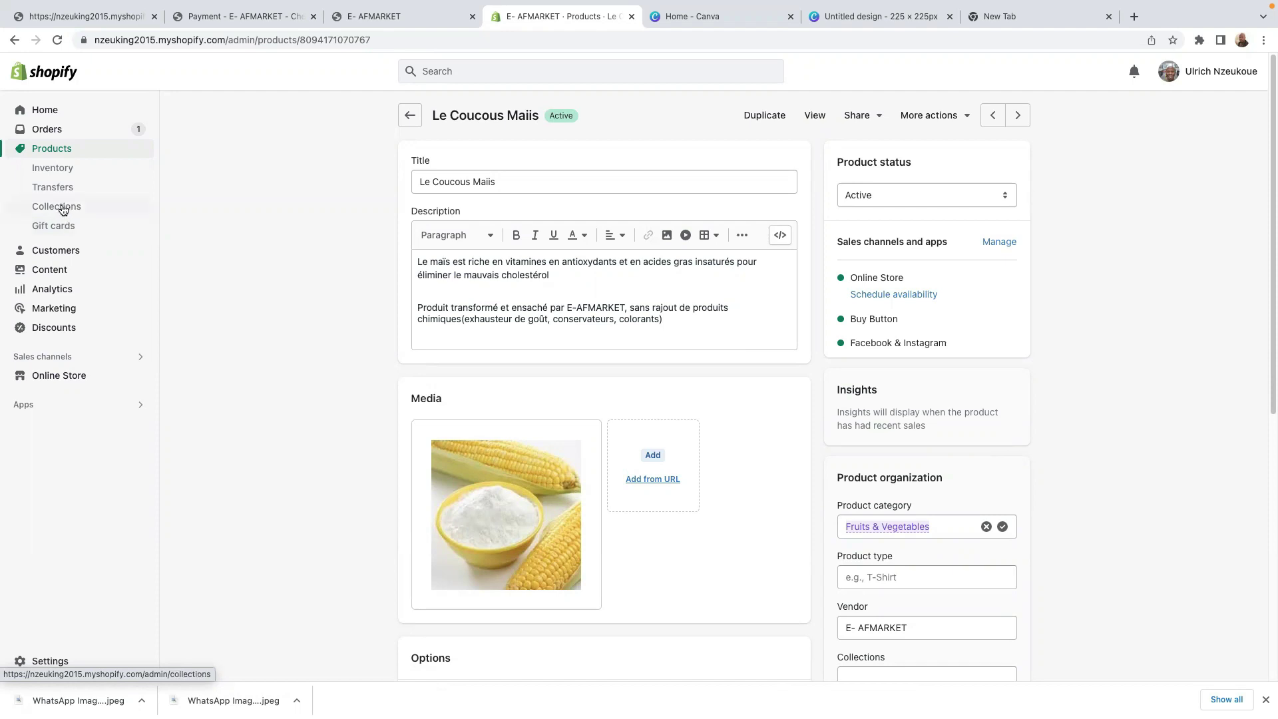
{"action": "left_click", "coordinate": [61, 208]}
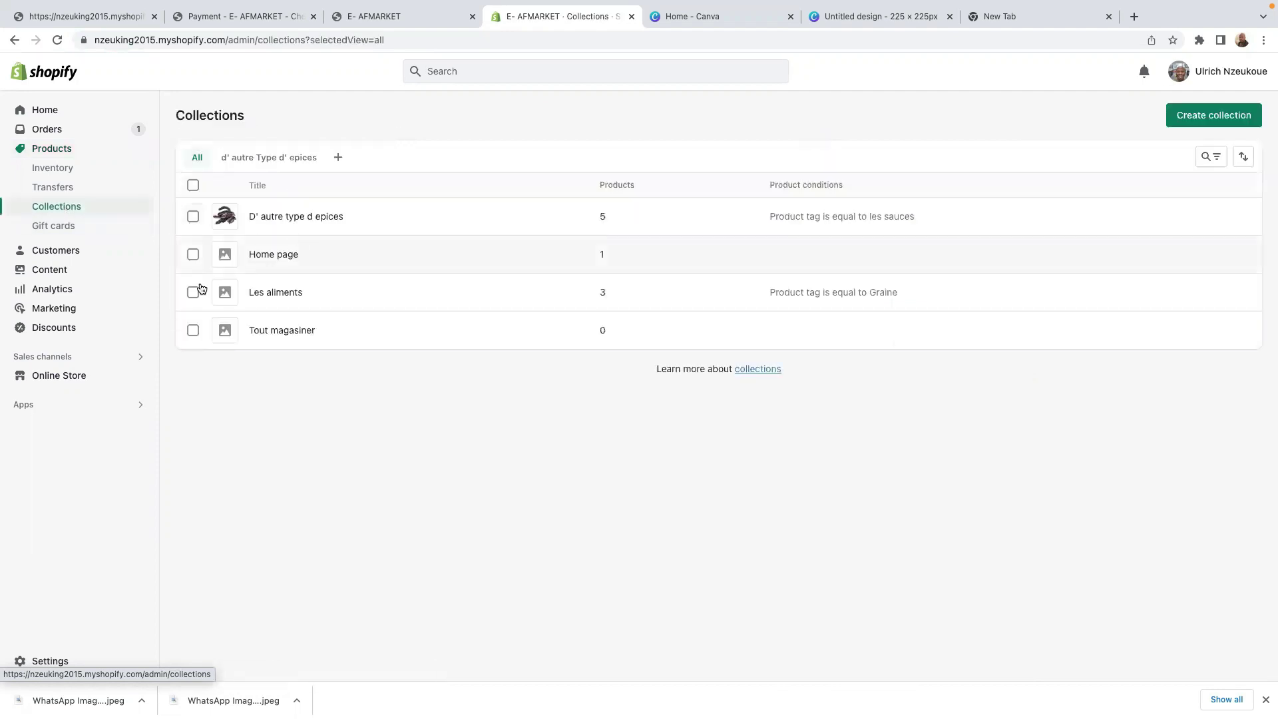
{"action": "left_click", "coordinate": [1198, 119]}
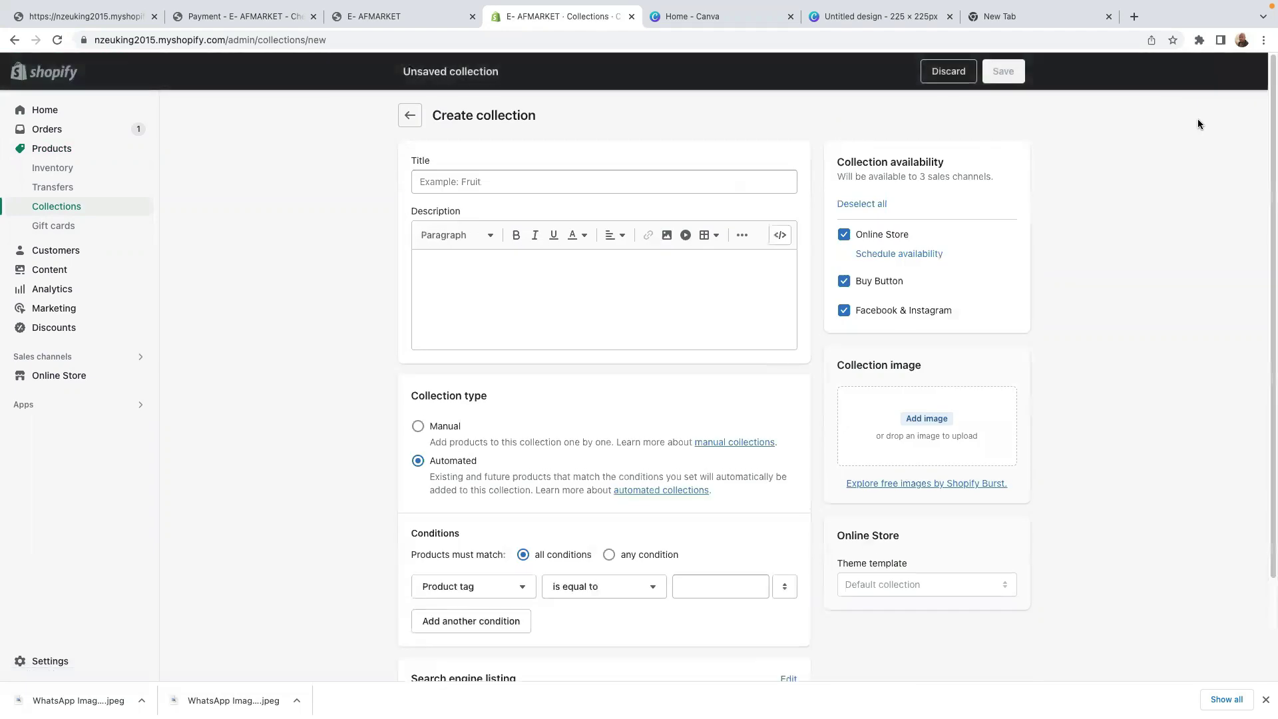
{"action": "left_click", "coordinate": [464, 181]}
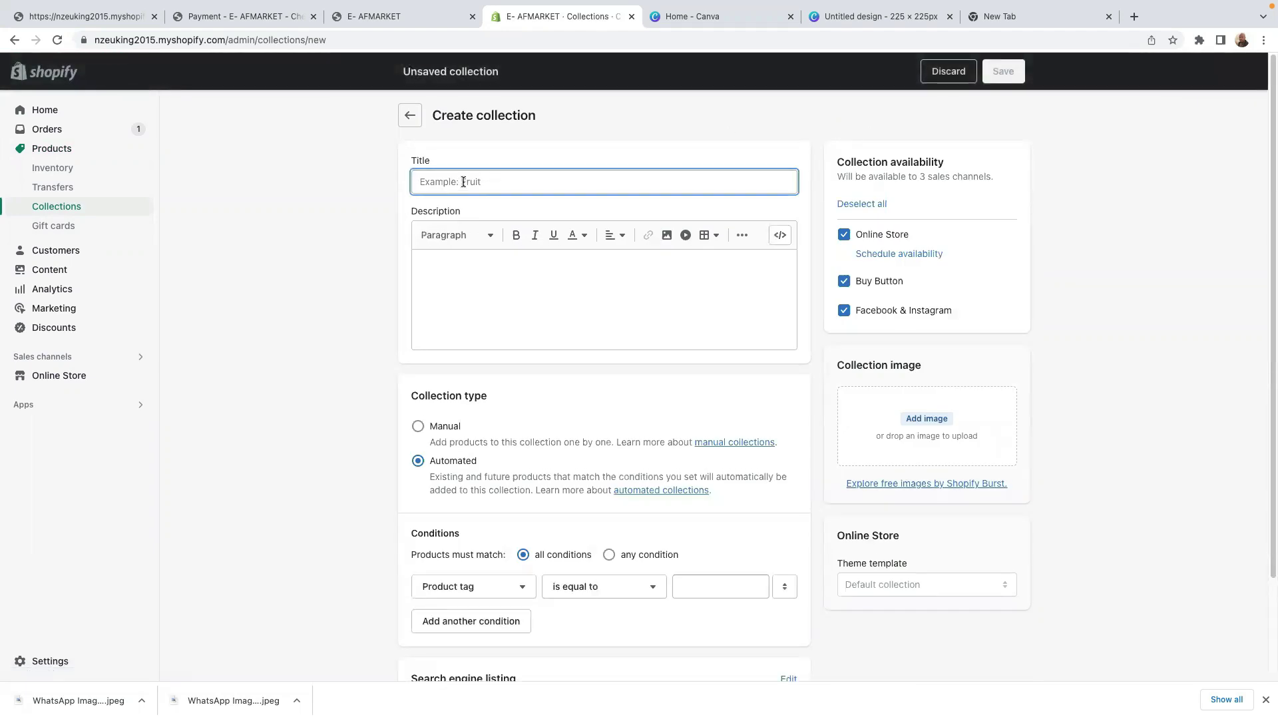
{"action": "type", "text": "Tasty and delicious"}
{"action": "left_click", "coordinate": [436, 268]}
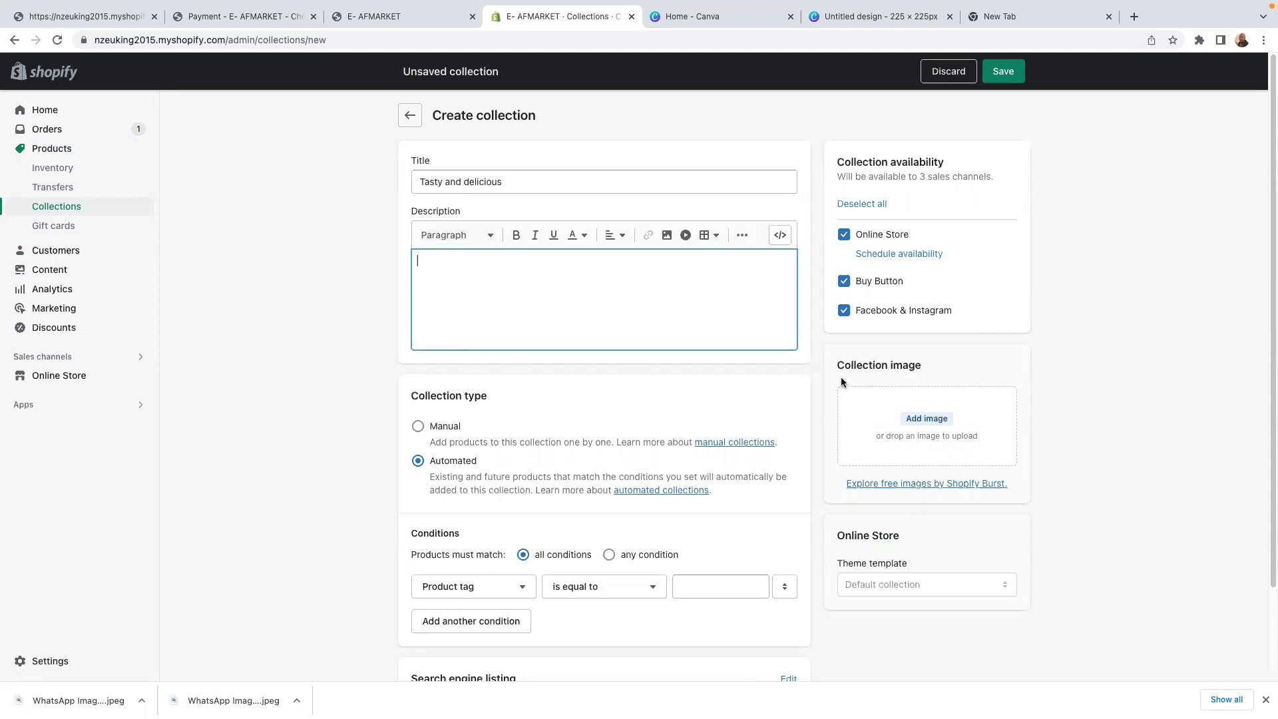
{"action": "left_click", "coordinate": [919, 430]}
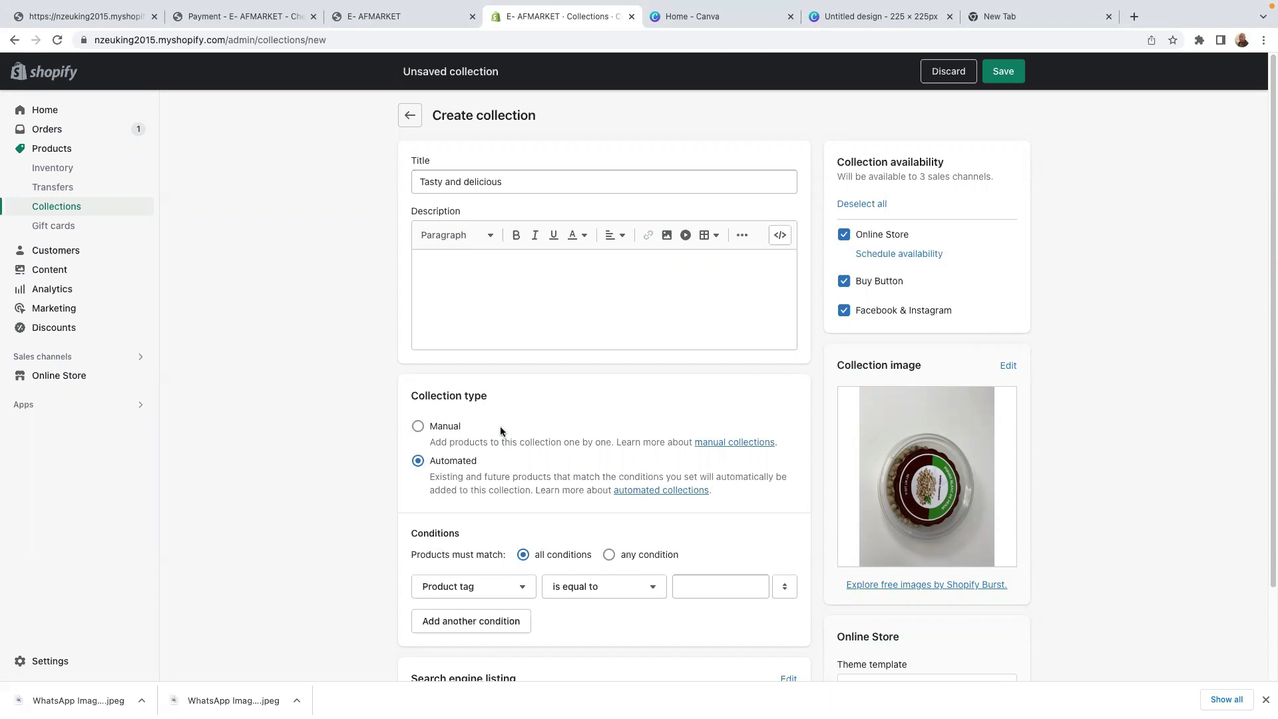
Step: Set the automated collection's condition to product tag is equal to "delicious" and save the collection
{"action": "scroll", "coordinate": [521, 483], "scroll_direction": "down", "scroll_amount": 3}
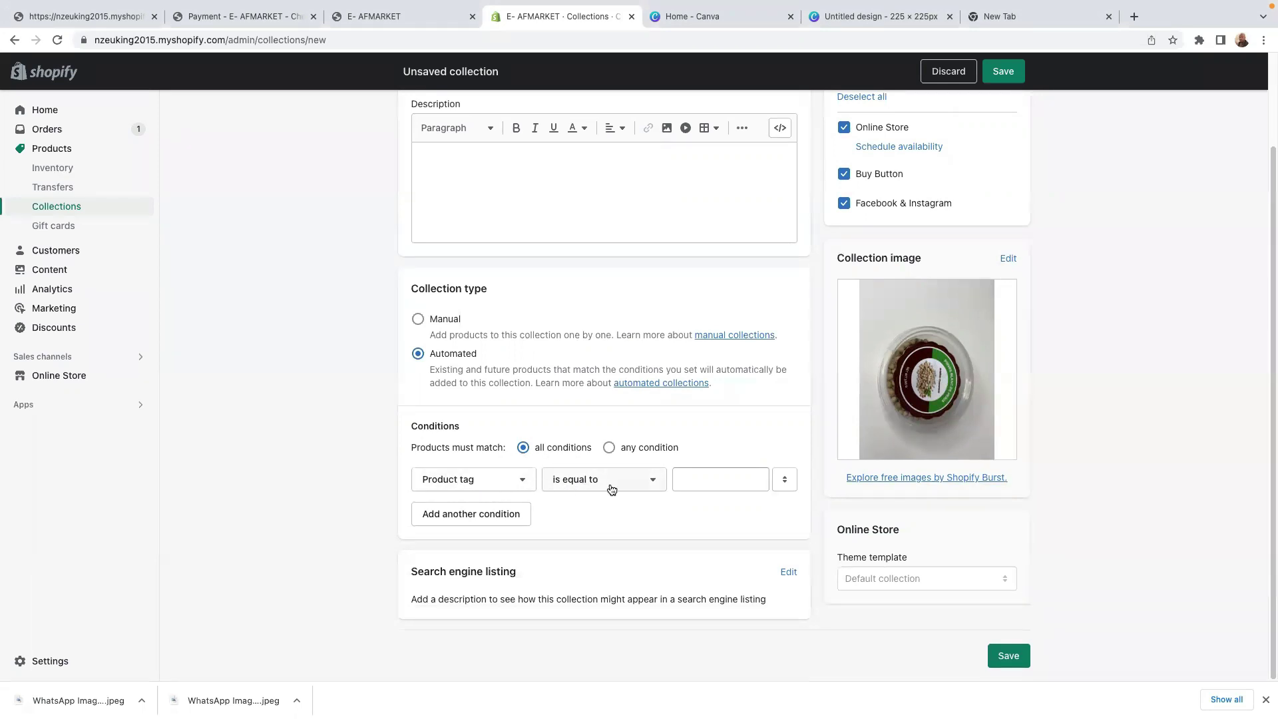
{"action": "left_click", "coordinate": [702, 482]}
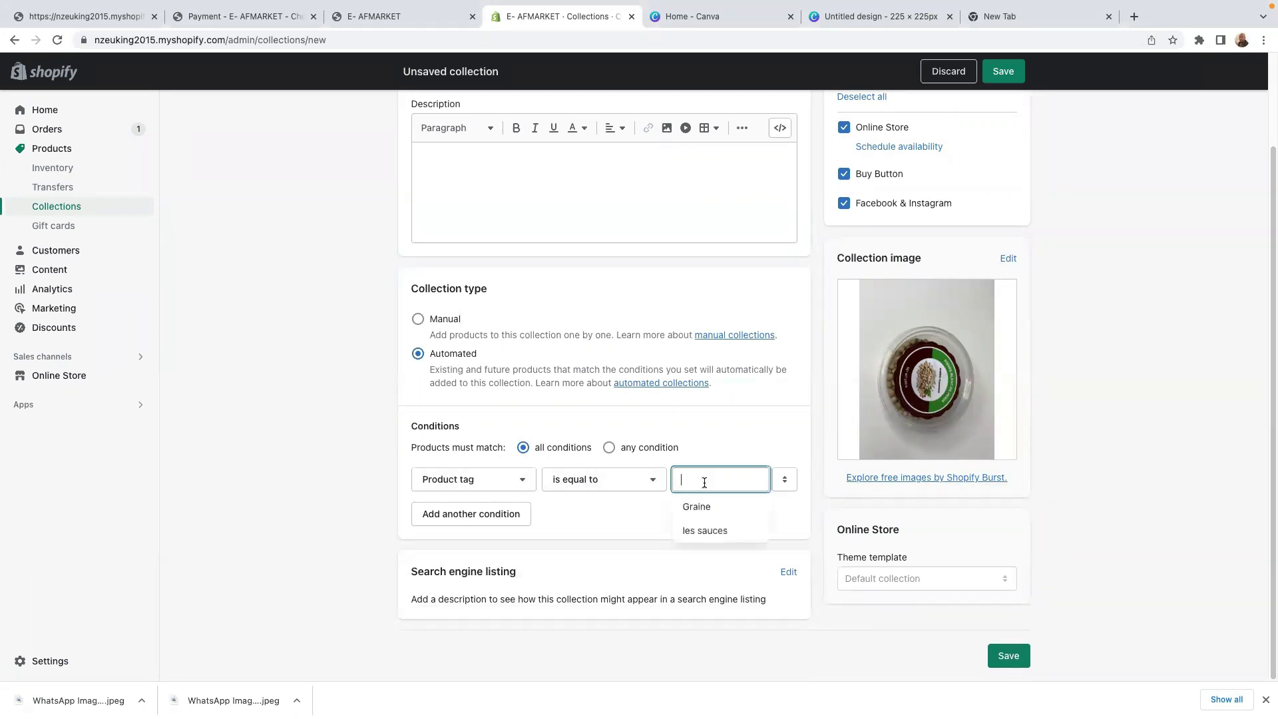
{"action": "type", "text": "delici"}
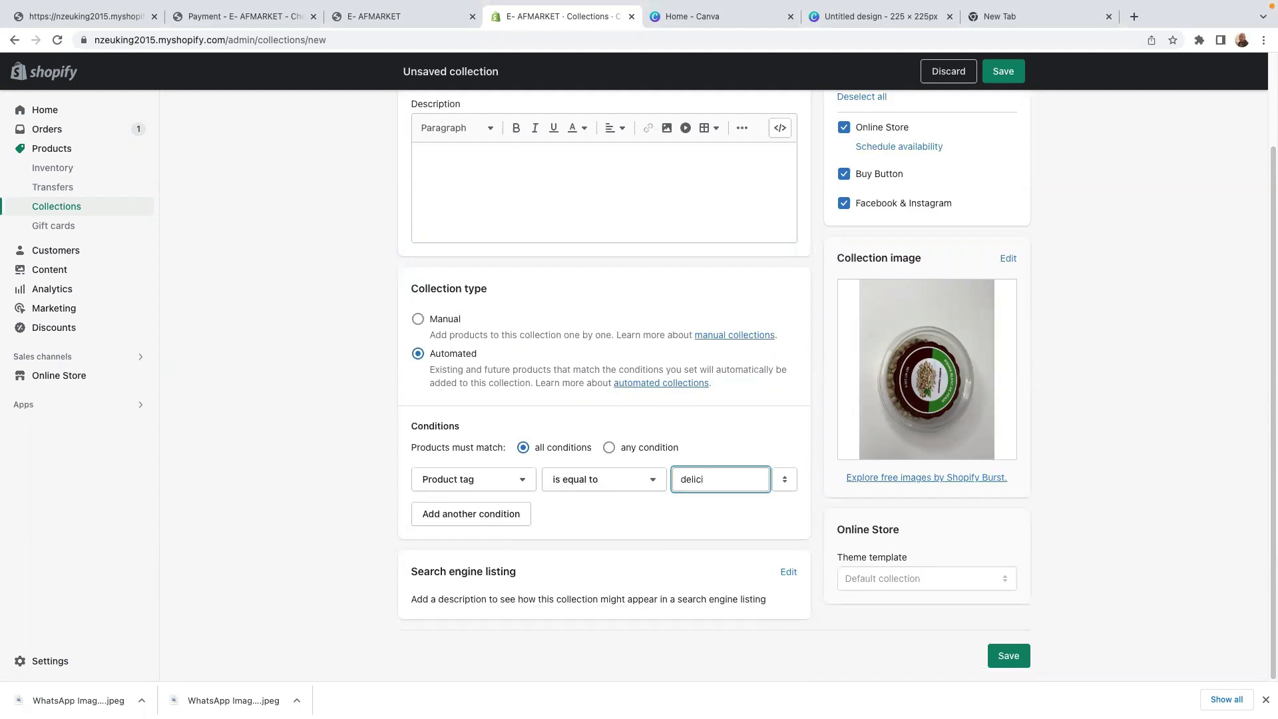
{"action": "type", "text": "ou"}
{"action": "left_click", "coordinate": [1012, 657]}
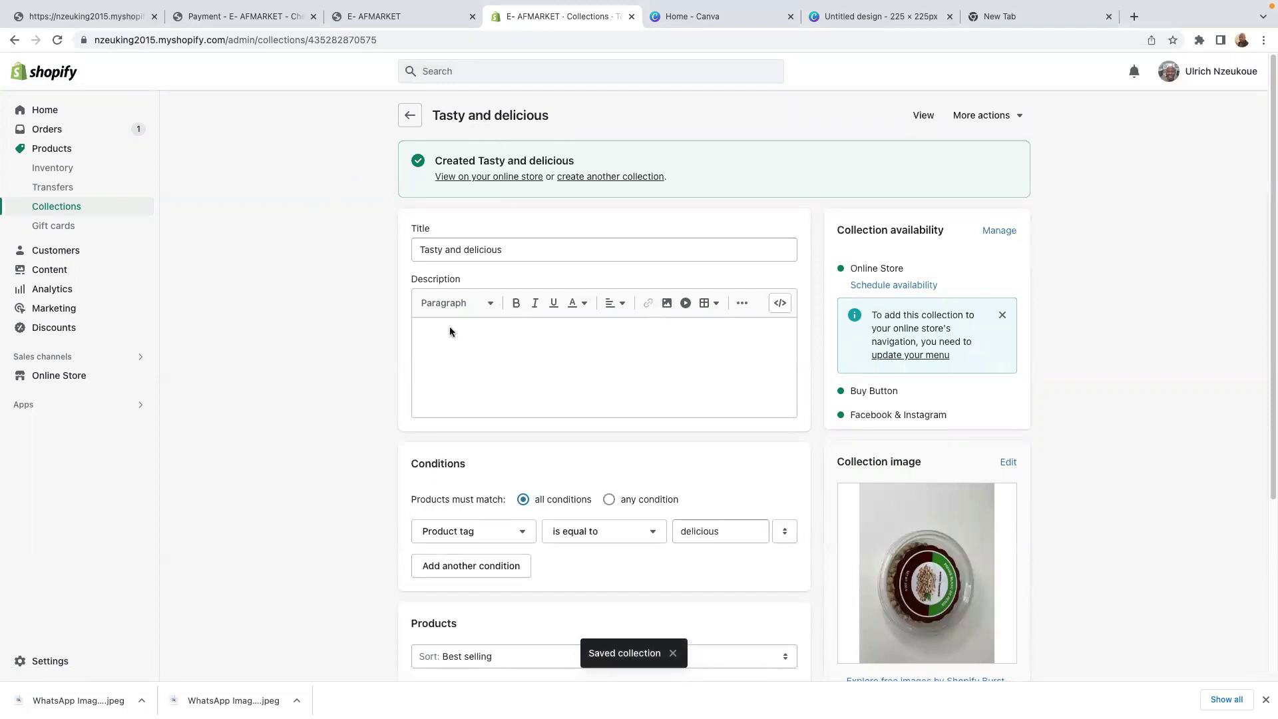
{"action": "scroll", "coordinate": [672, 446], "scroll_direction": "down", "scroll_amount": 1}
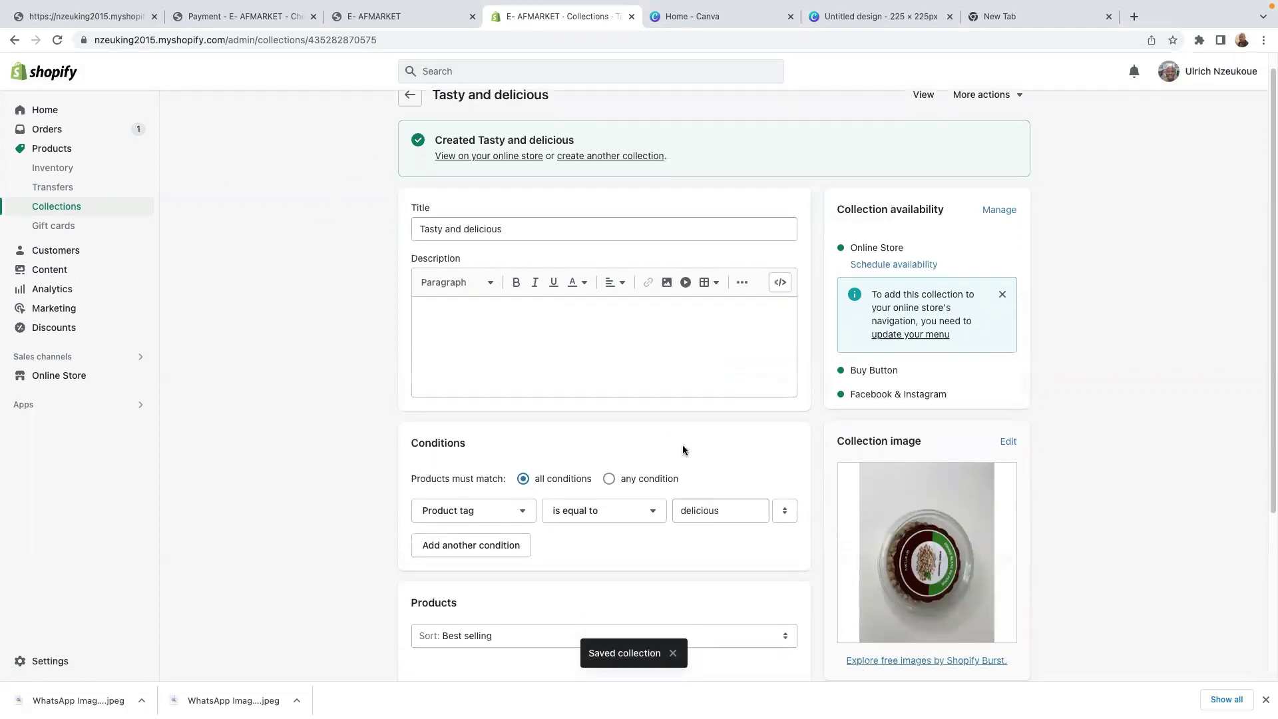
Step: Start a new product and give it the title "Poivre Blanc"
{"action": "left_click", "coordinate": [58, 149]}
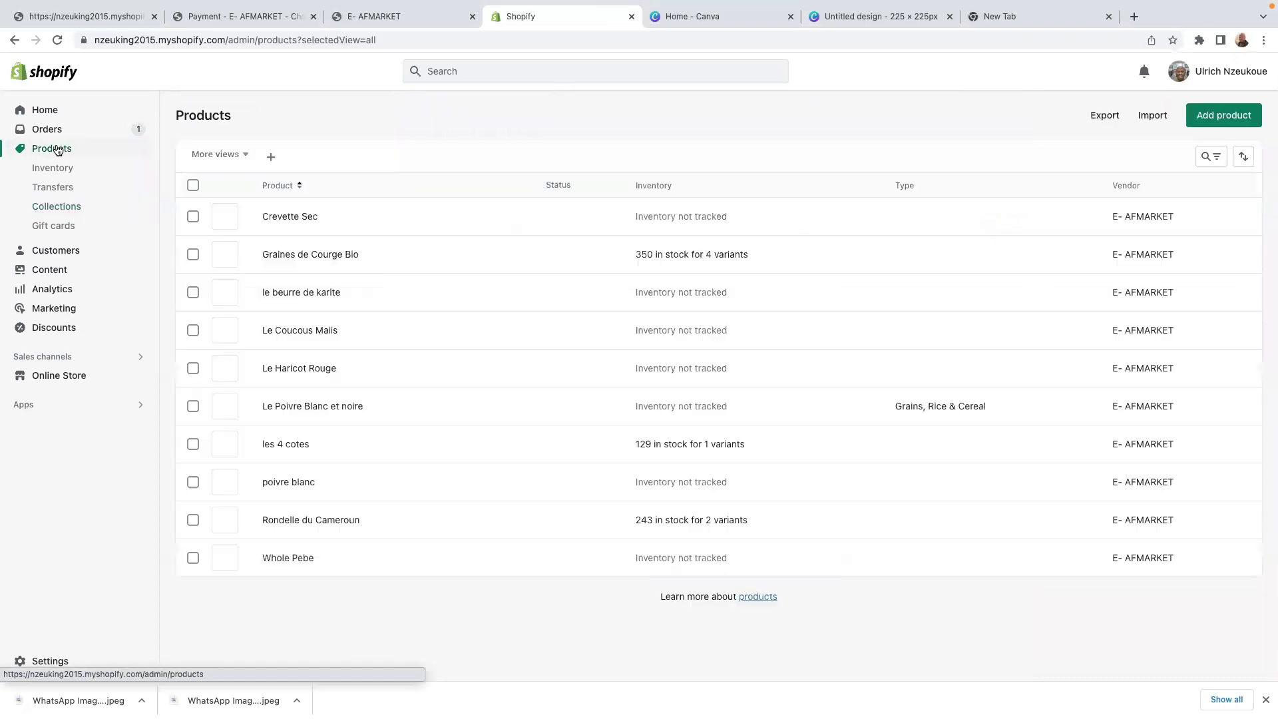
{"action": "left_click", "coordinate": [1221, 118]}
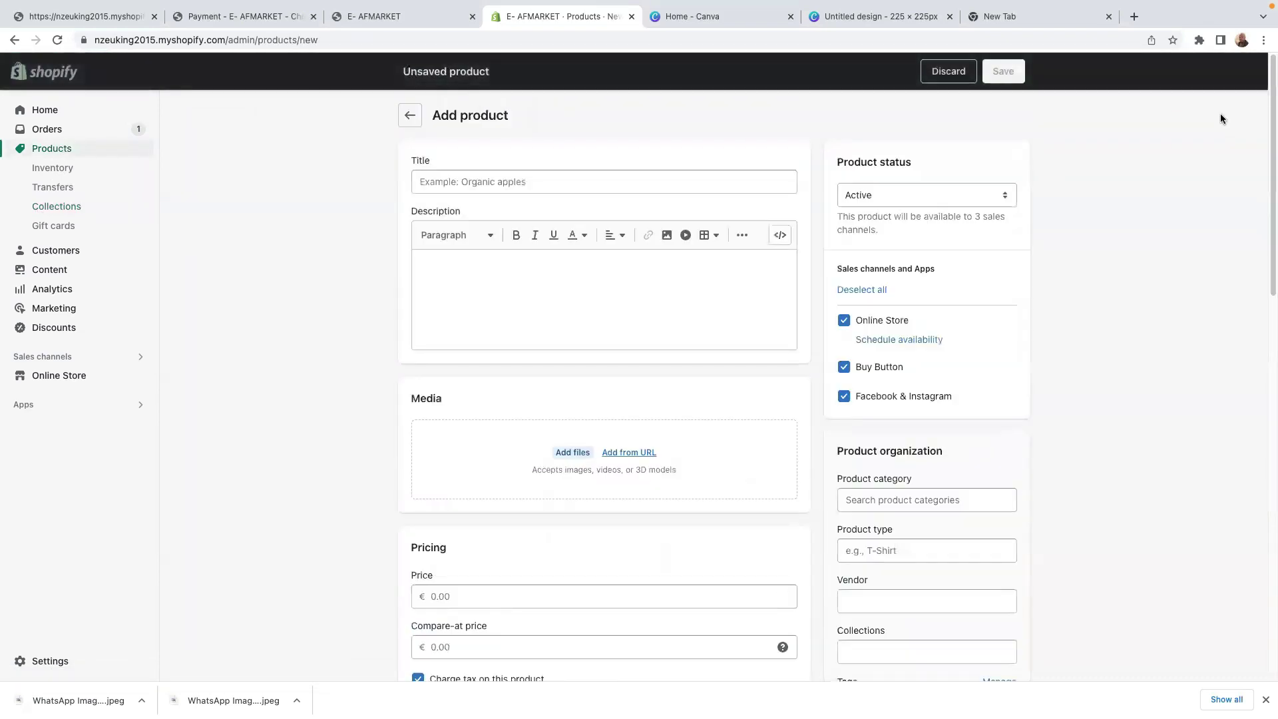
{"action": "left_click", "coordinate": [444, 182]}
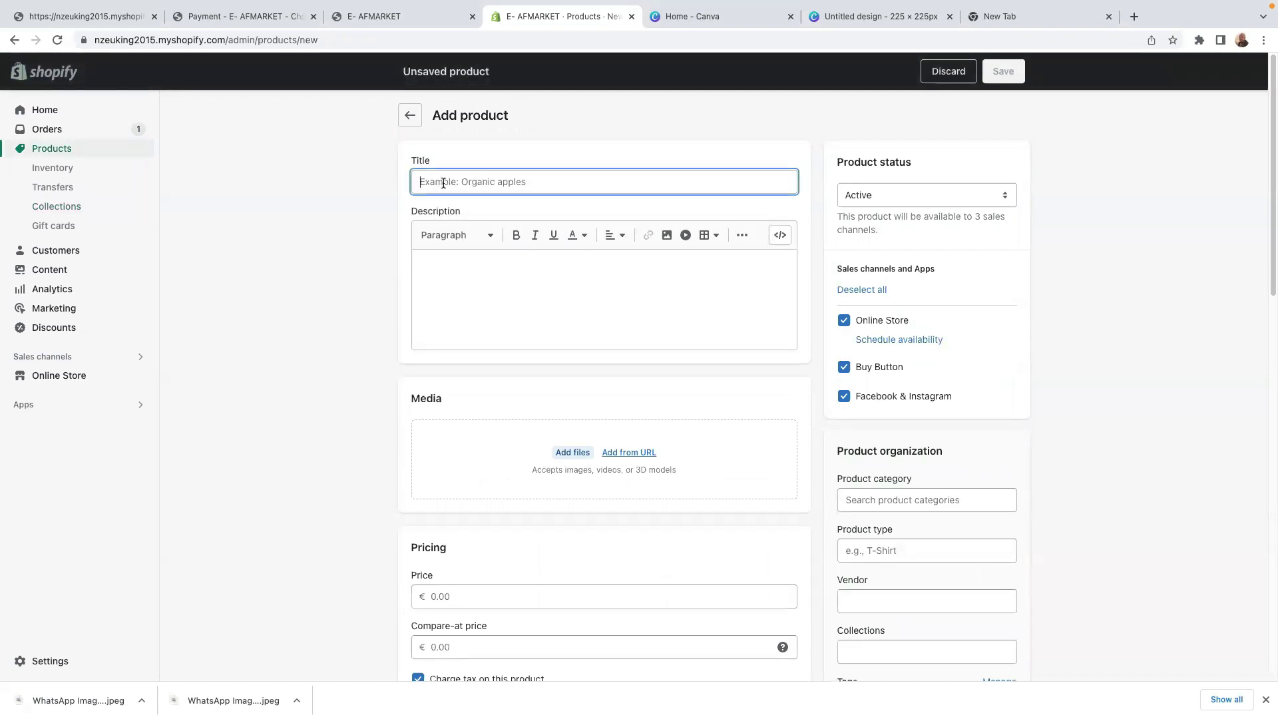
{"action": "type", "text": "Poivre Blanc"}
Step: Copy the three description lines from the storefront's Le Poivre Blanc et noire page into the new product's description
{"action": "left_click", "coordinate": [490, 283]}
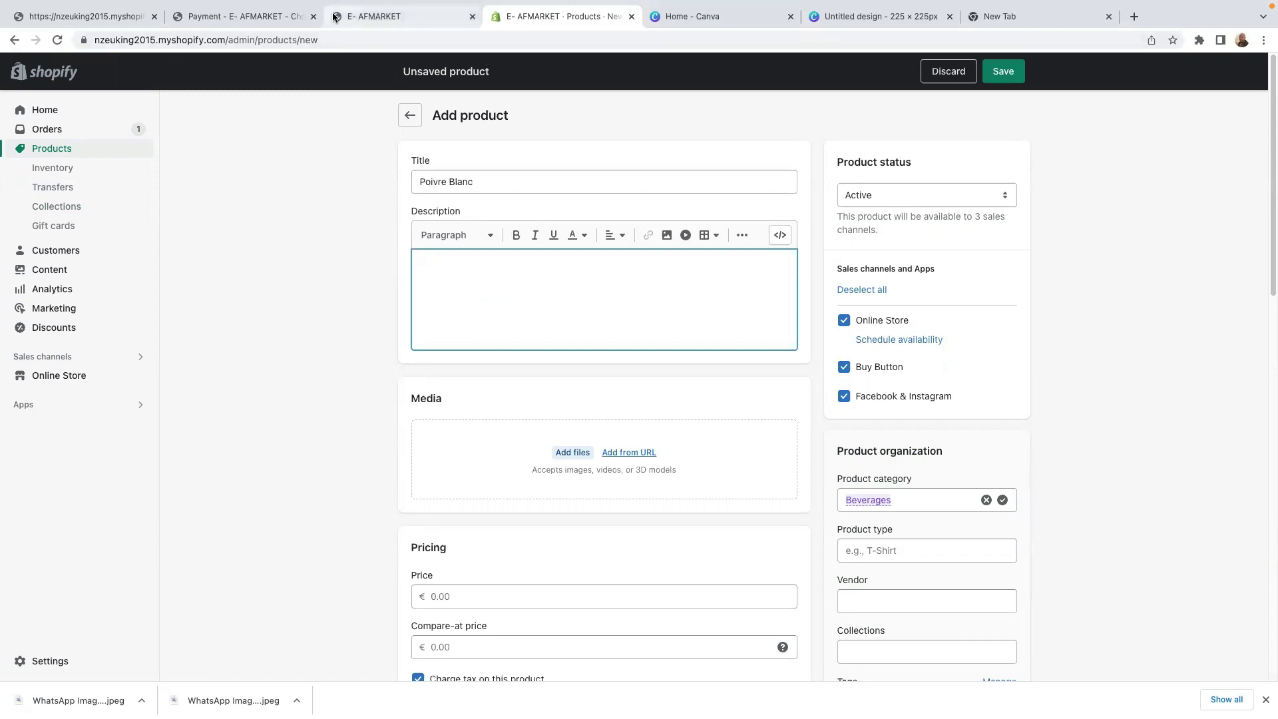
{"action": "left_click", "coordinate": [371, 18]}
{"action": "left_click", "coordinate": [540, 503]}
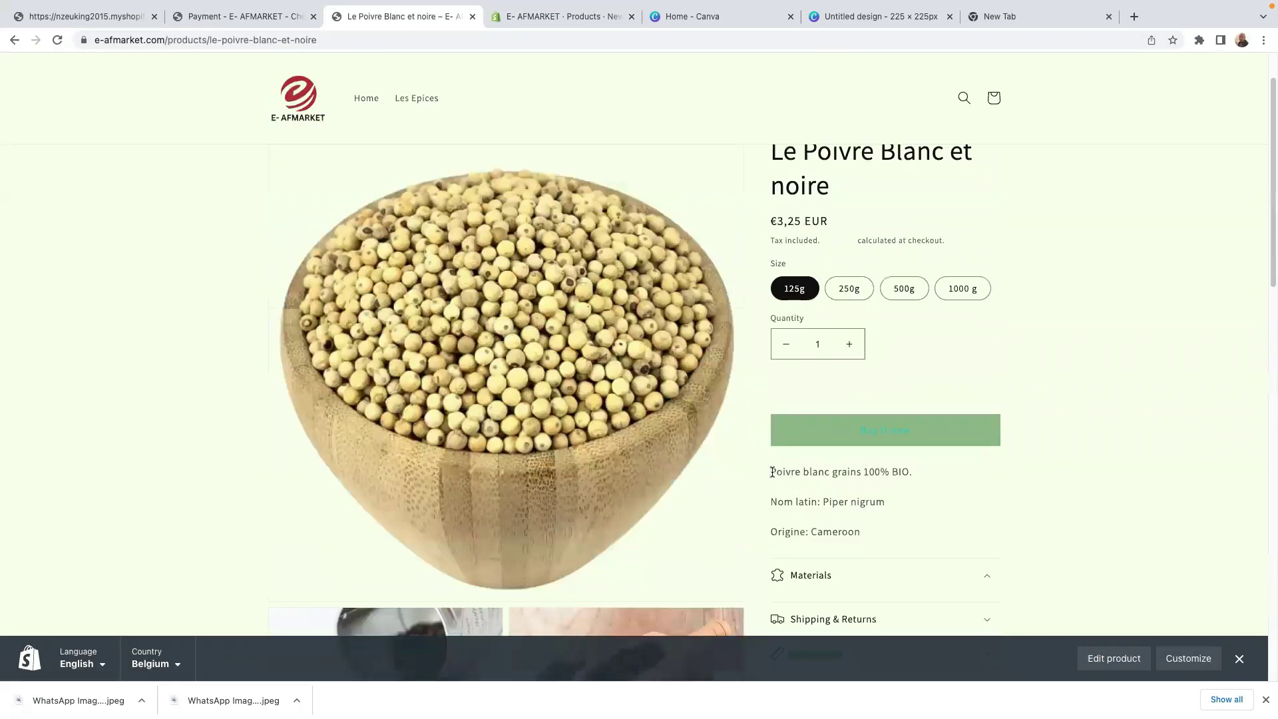
{"action": "left_click_drag", "start_coordinate": [771, 472], "coordinate": [864, 532]}
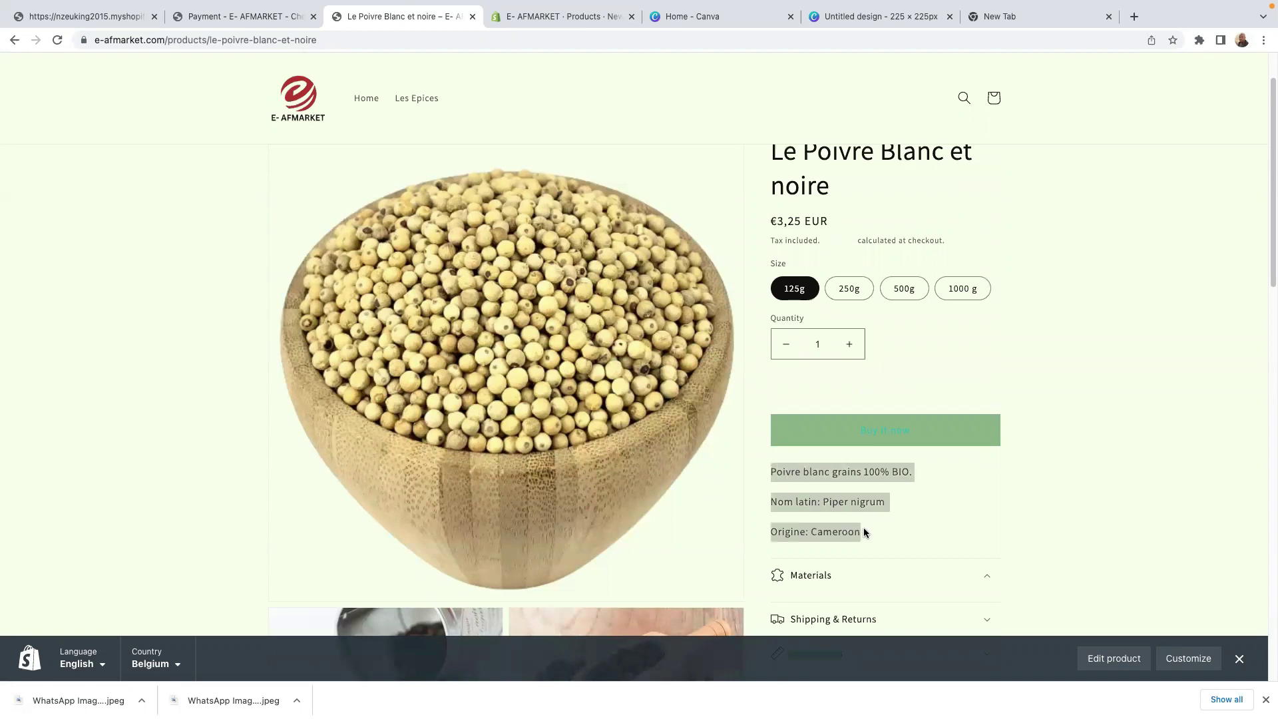
{"action": "right_click", "coordinate": [837, 474]}
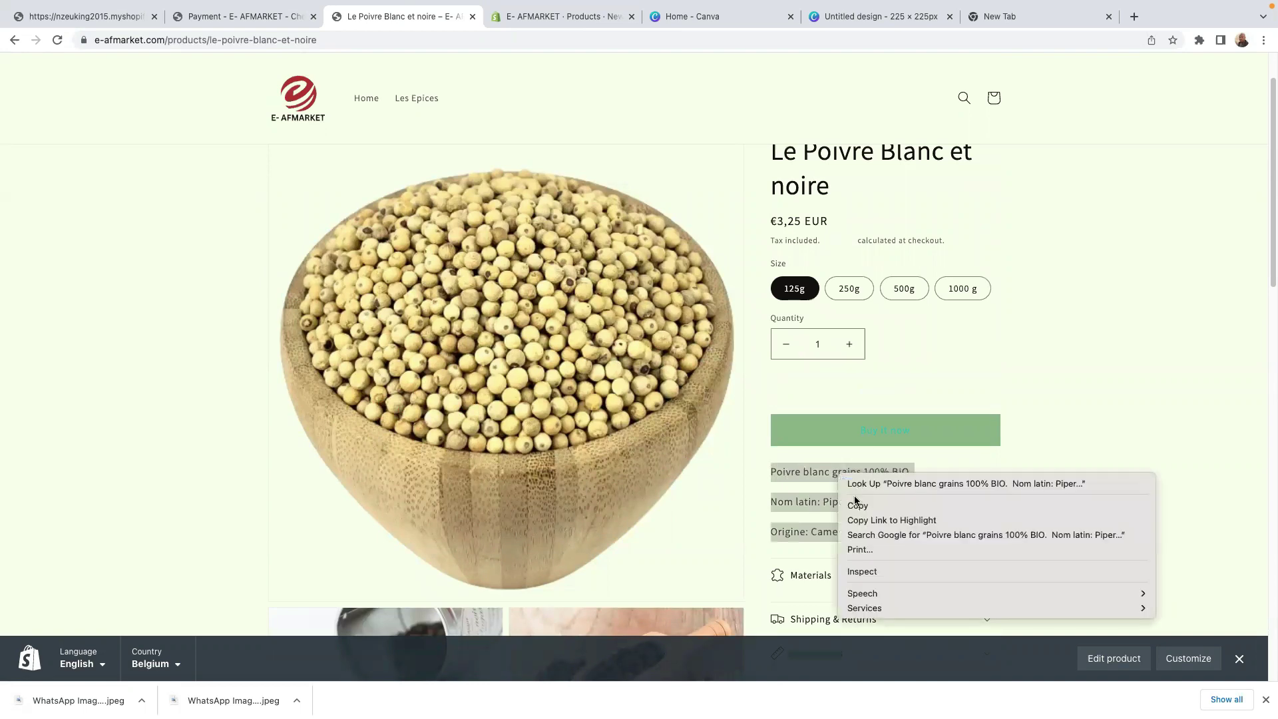
{"action": "left_click", "coordinate": [860, 505]}
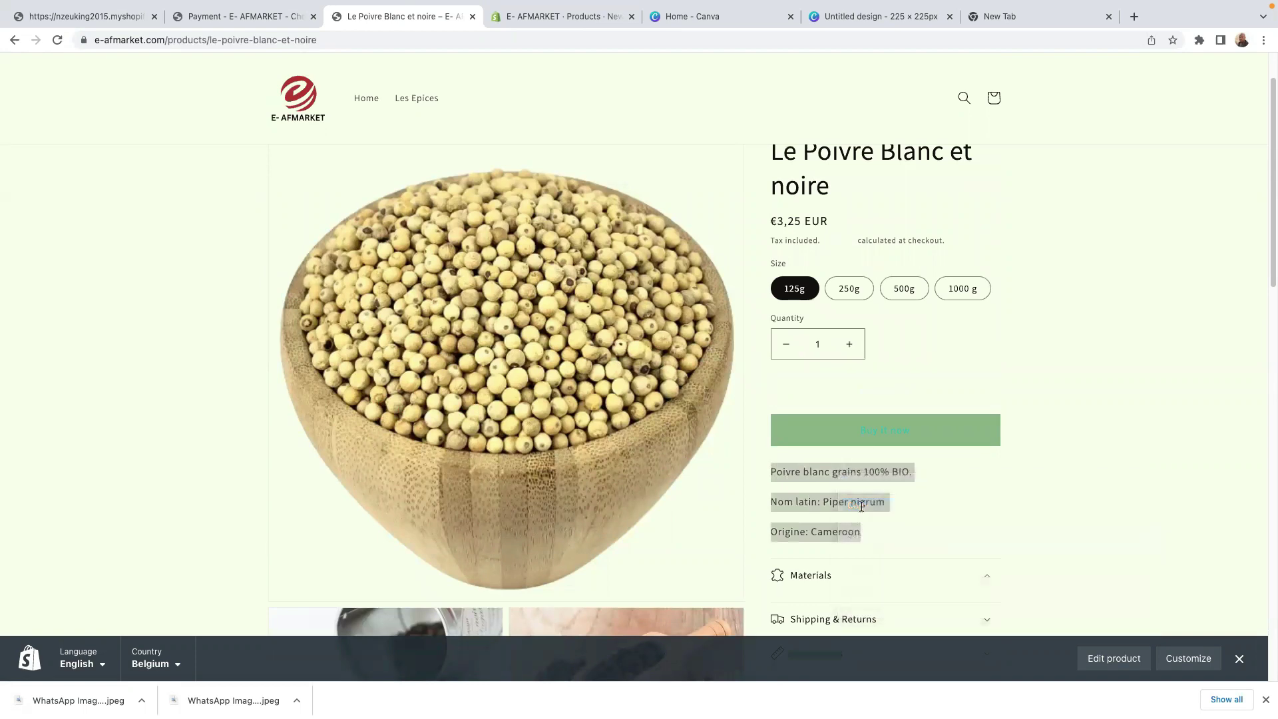
{"action": "left_click", "coordinate": [495, 22]}
{"action": "right_click", "coordinate": [434, 261]}
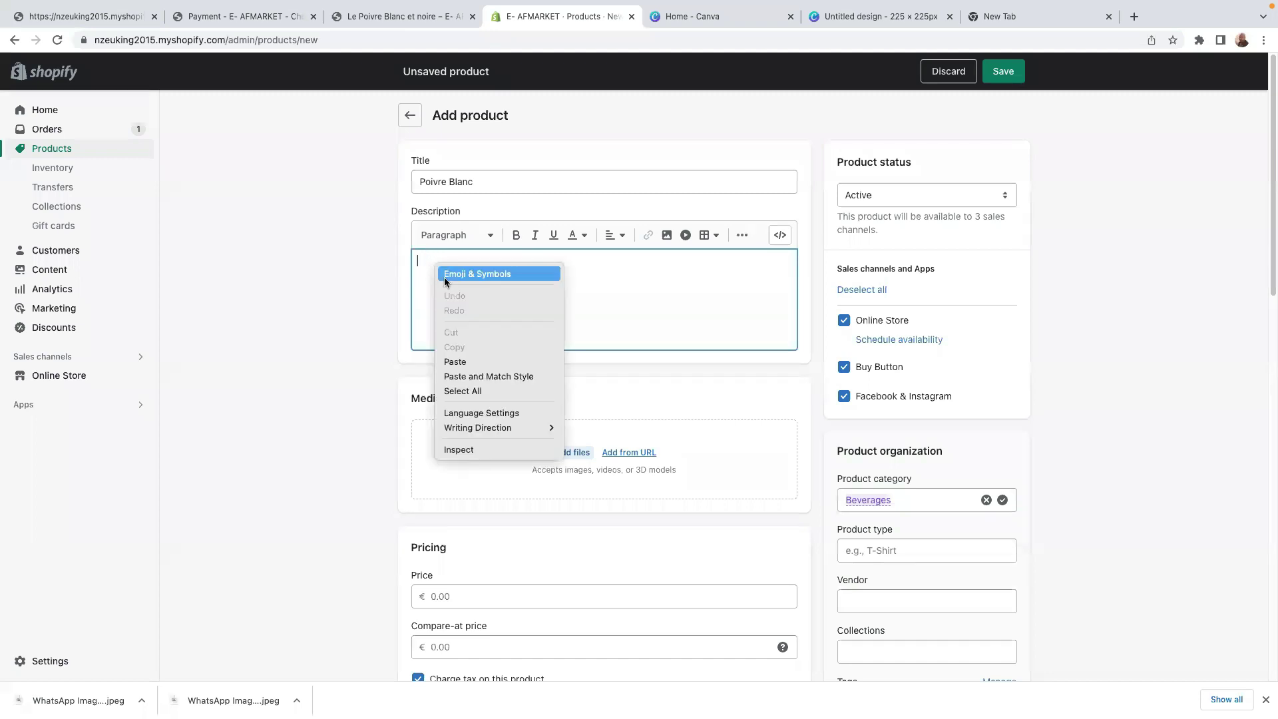
{"action": "left_click", "coordinate": [468, 360]}
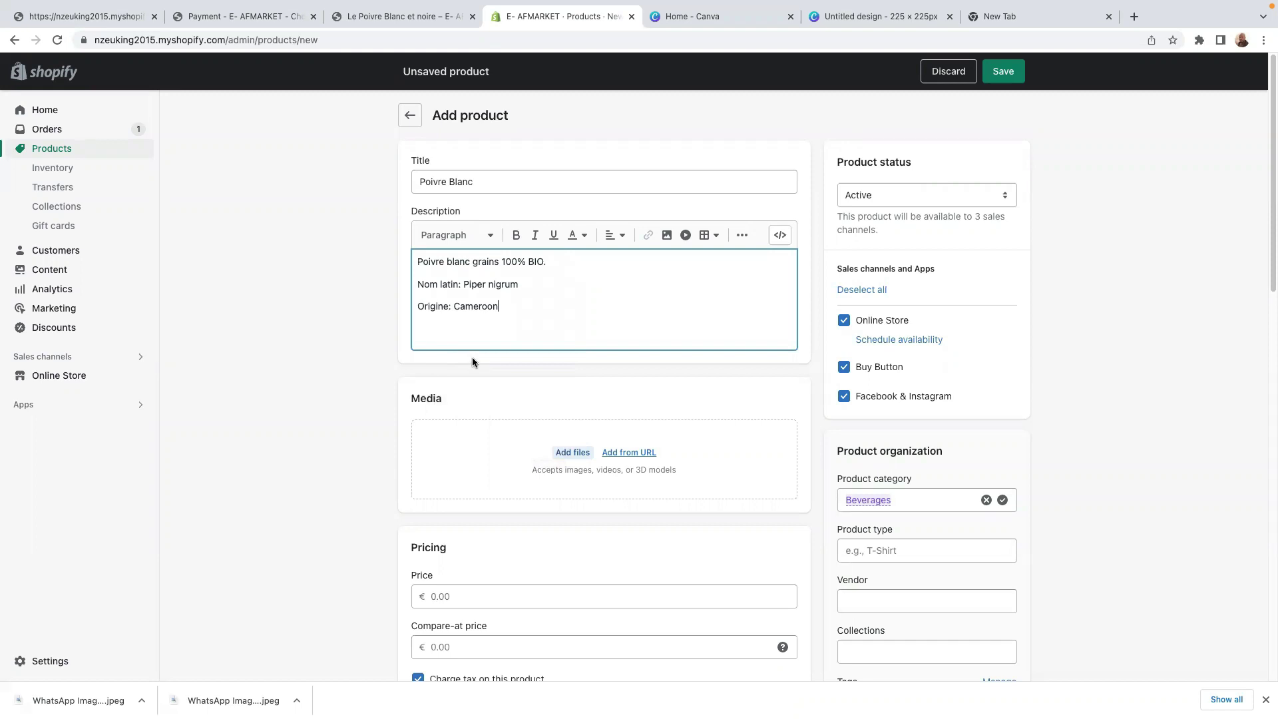
Step: Insert the image Beurre de karité.jpeg below the description text, with the alt text "Beurre de karite, beauty, healthy"
{"action": "key", "text": "Return"}
{"action": "left_click", "coordinate": [666, 236]}
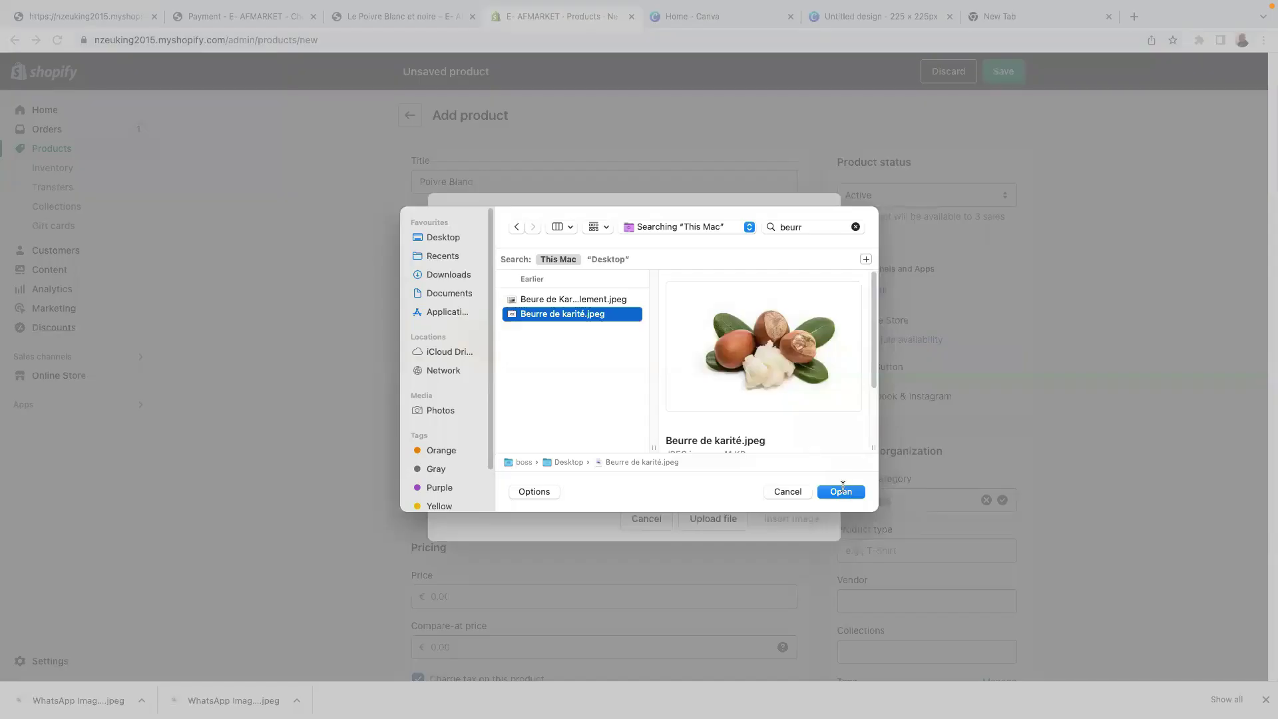
{"action": "left_click", "coordinate": [842, 491]}
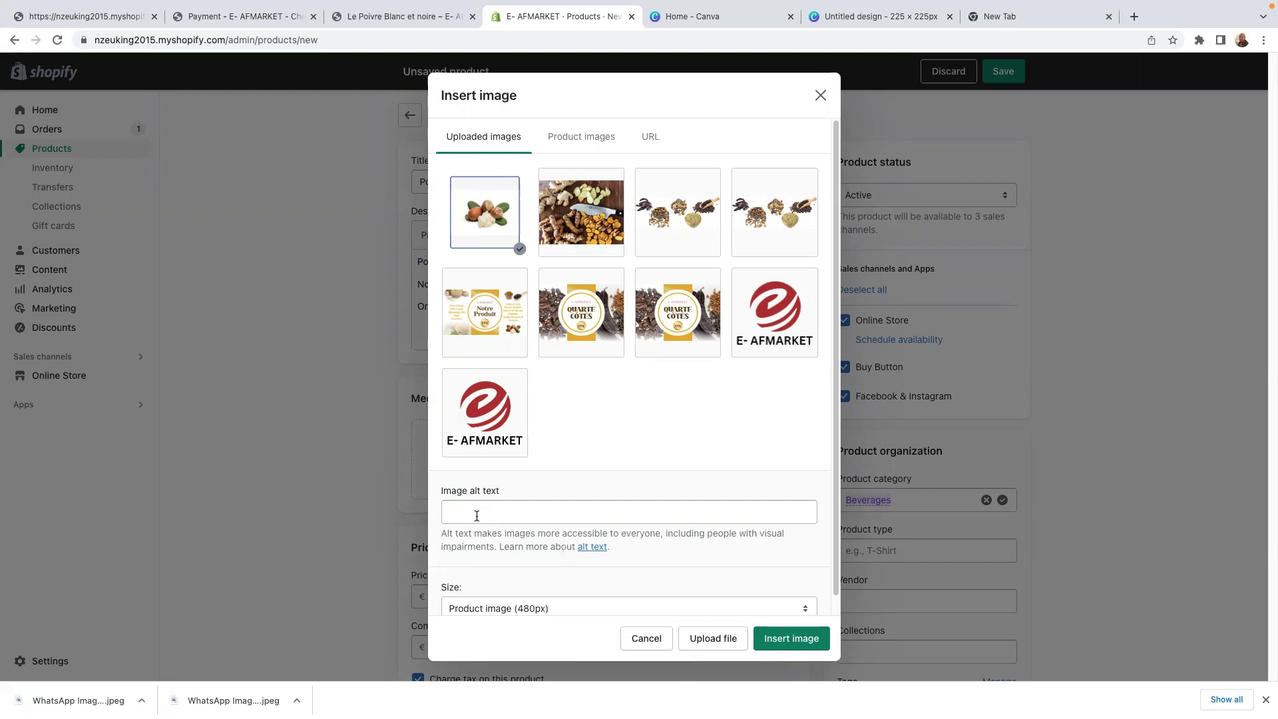
{"action": "left_click", "coordinate": [478, 517]}
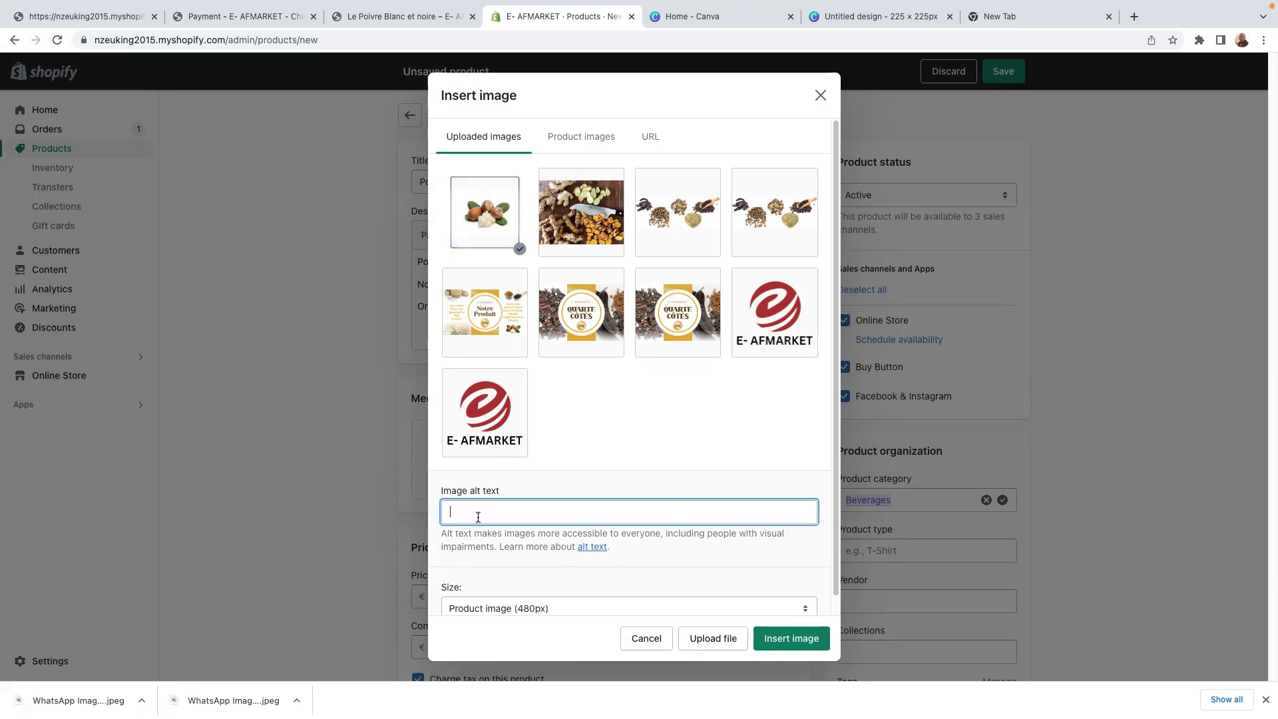
{"action": "type", "text": "Beu"}
{"action": "type", "text": "rre de karite, beauty, healthy"}
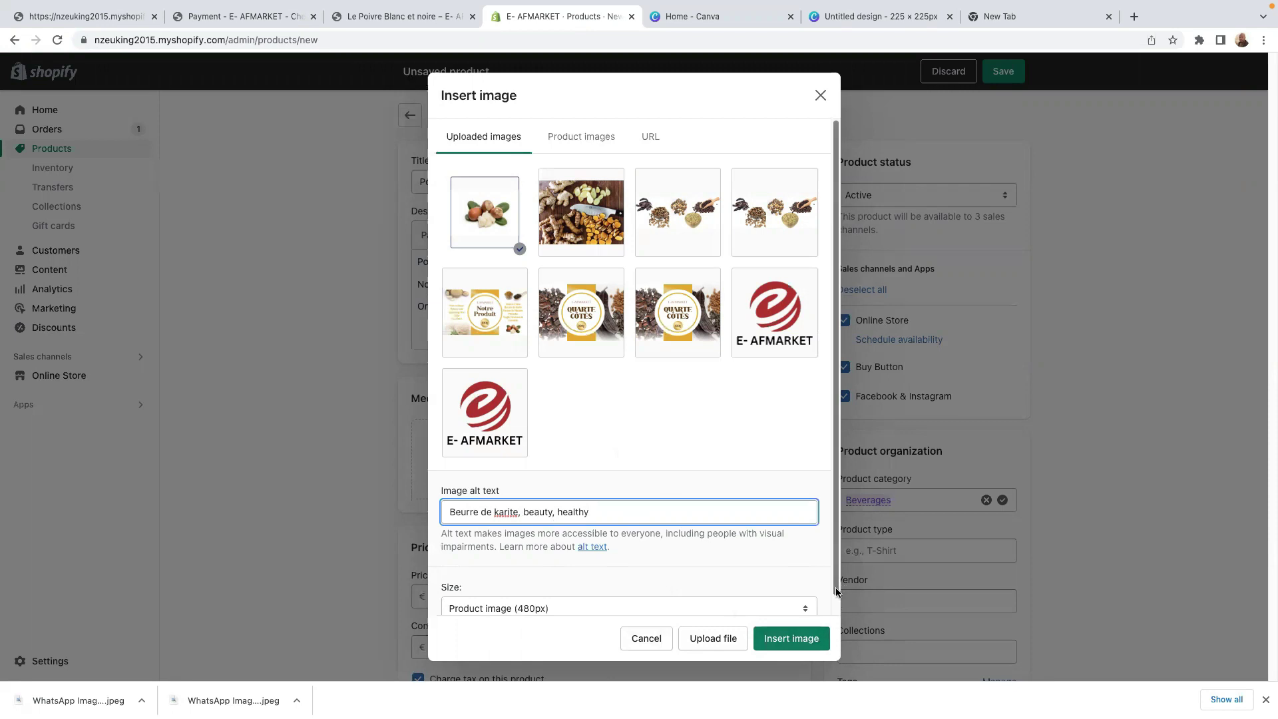
{"action": "scroll", "coordinate": [832, 599], "scroll_direction": "down", "scroll_amount": 1}
{"action": "left_click", "coordinate": [787, 644]}
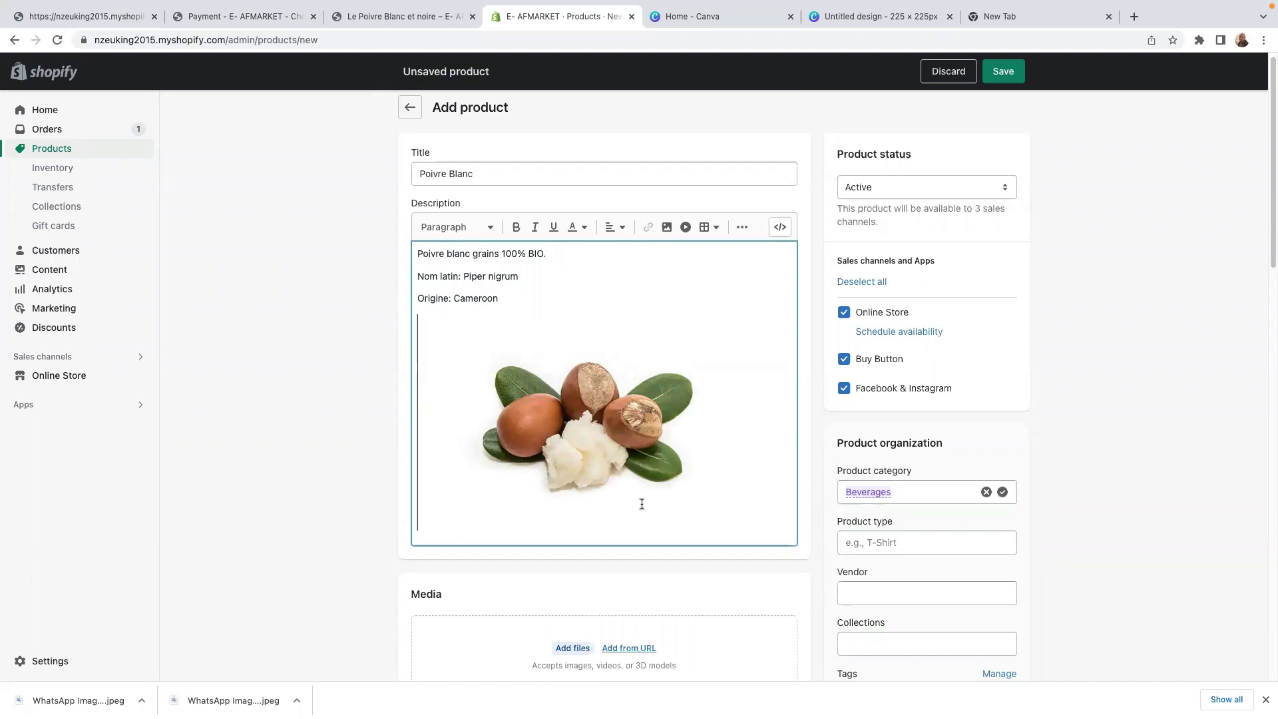
{"action": "scroll", "coordinate": [545, 483], "scroll_direction": "down", "scroll_amount": 3}
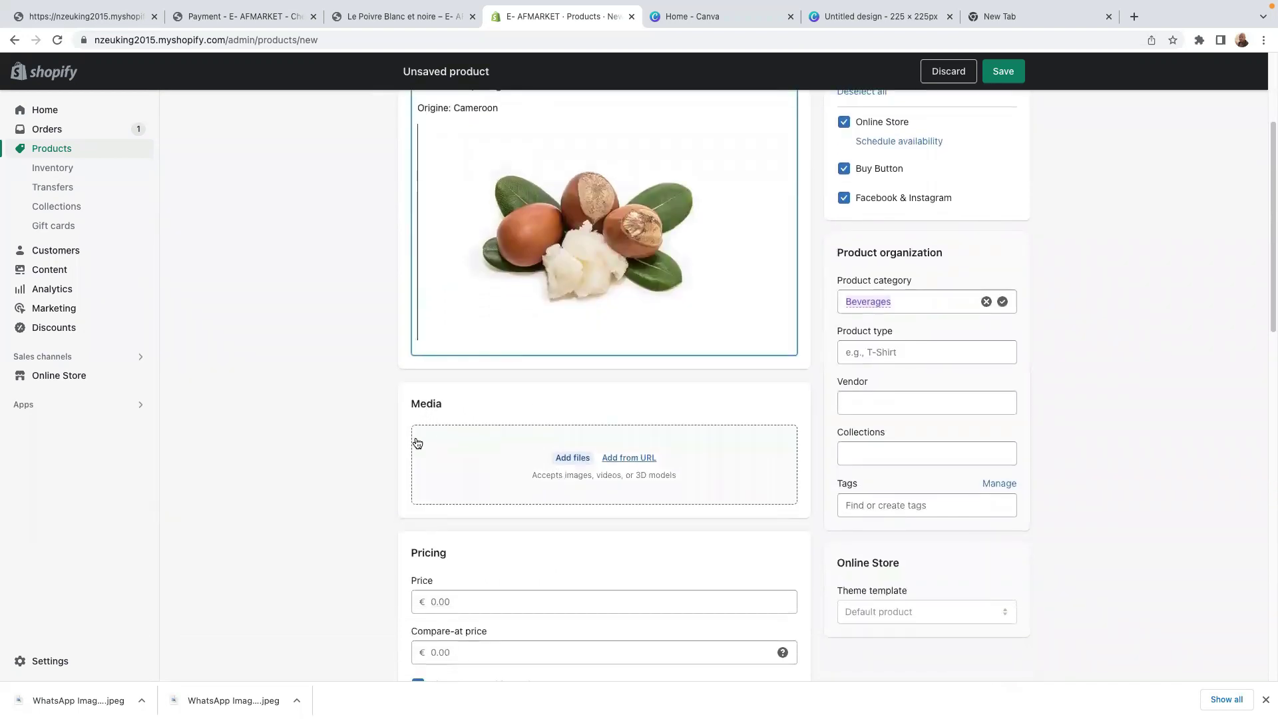
{"action": "left_click", "coordinate": [555, 458]}
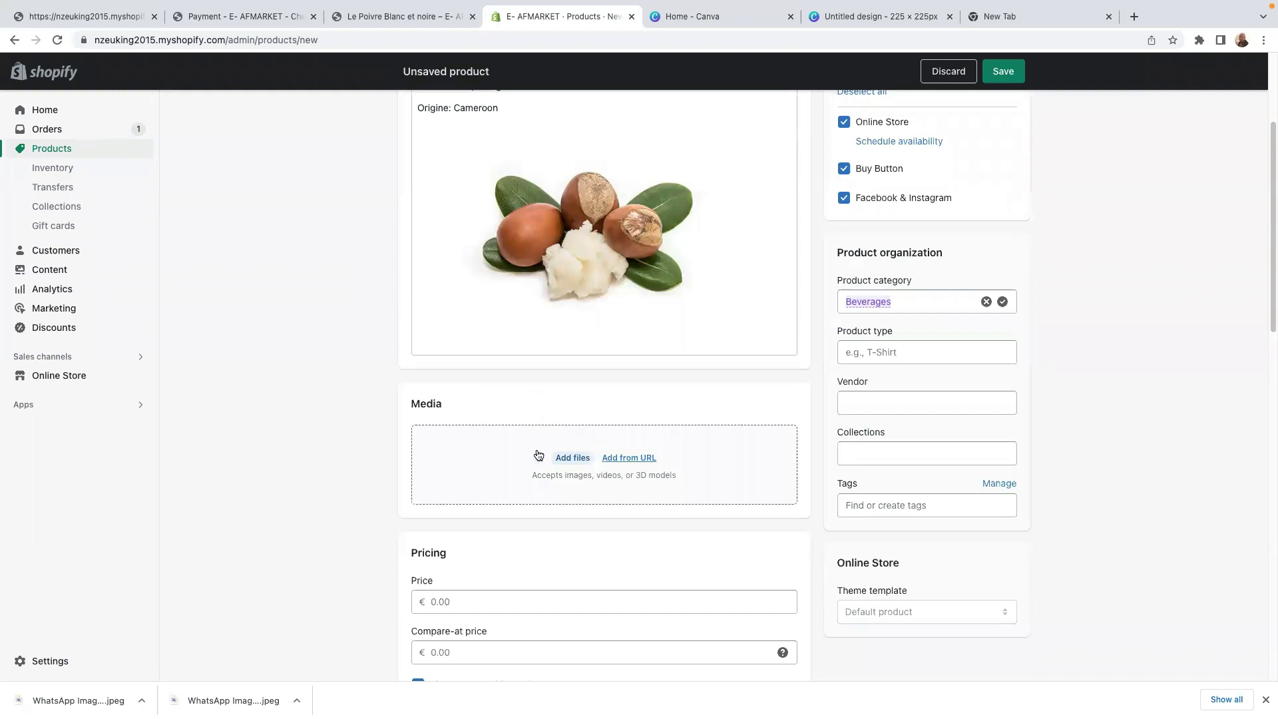
{"action": "scroll", "coordinate": [621, 322], "scroll_direction": "up", "scroll_amount": 1}
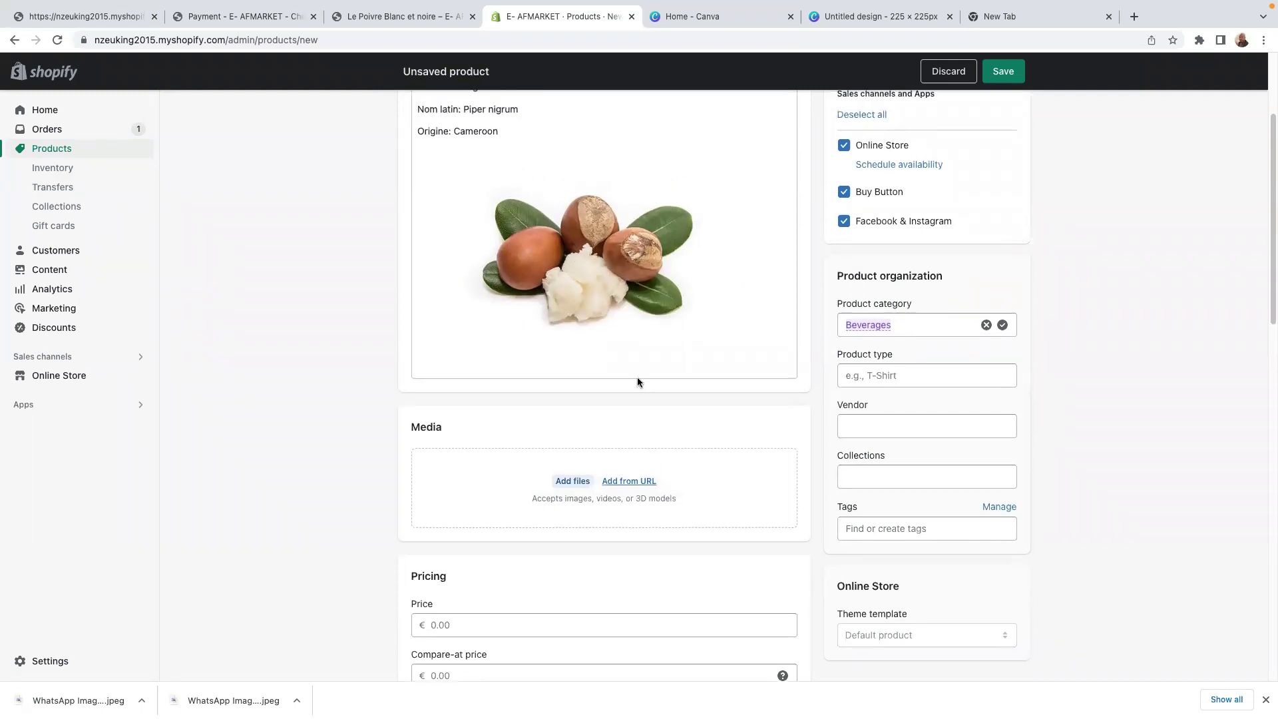
{"action": "scroll", "coordinate": [652, 384], "scroll_direction": "down", "scroll_amount": 1}
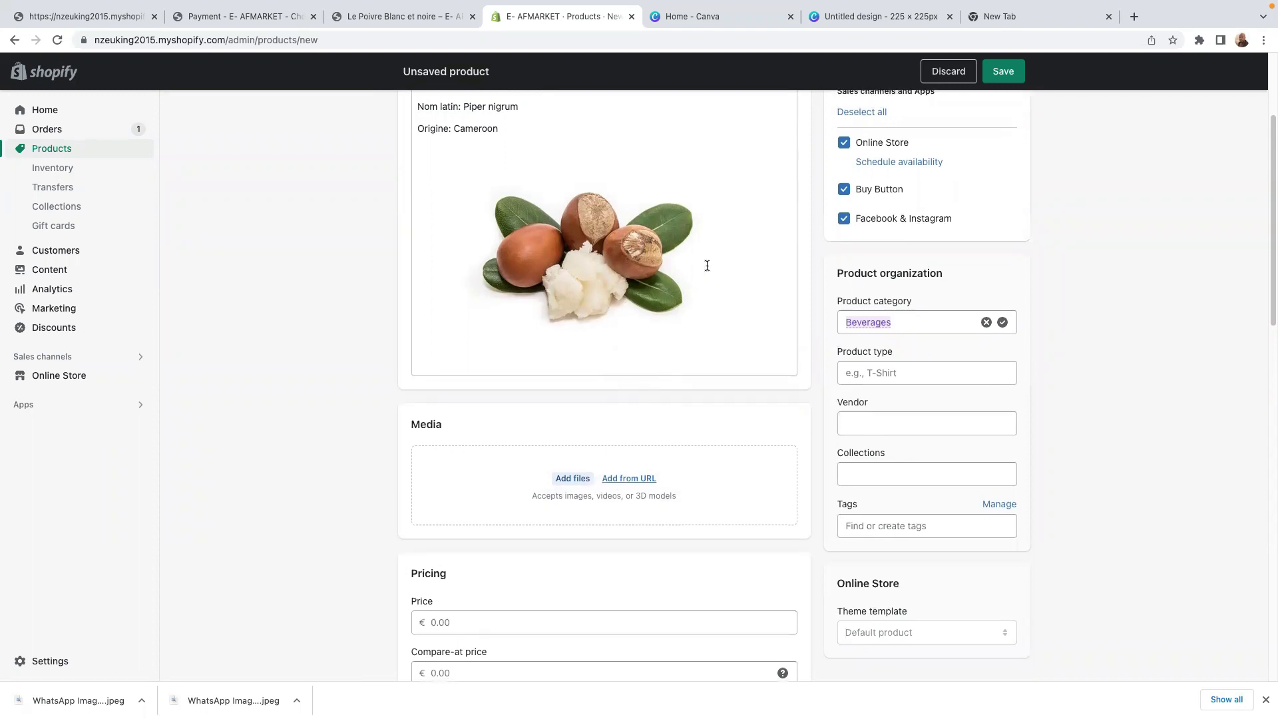
{"action": "scroll", "coordinate": [700, 300], "scroll_direction": "up", "scroll_amount": 5}
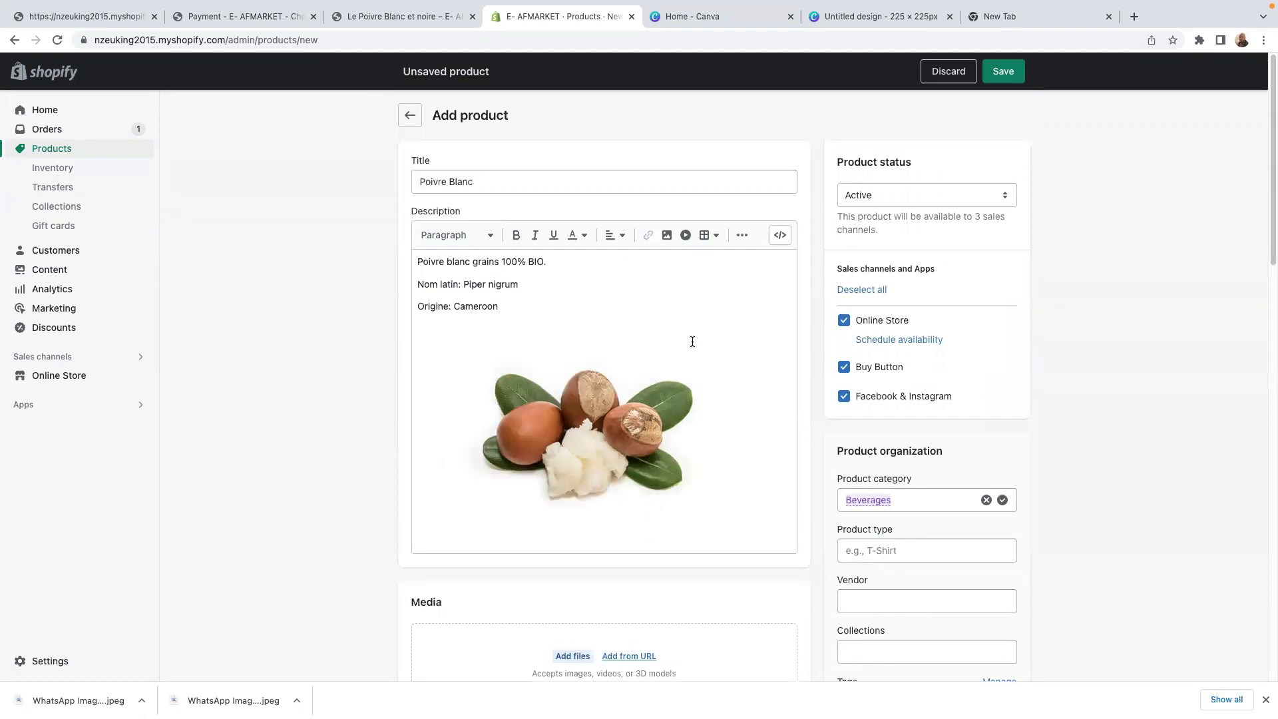
Step: Switch to Canva and view the blank 225 × 225 px design and the home page
{"action": "left_click", "coordinate": [872, 17]}
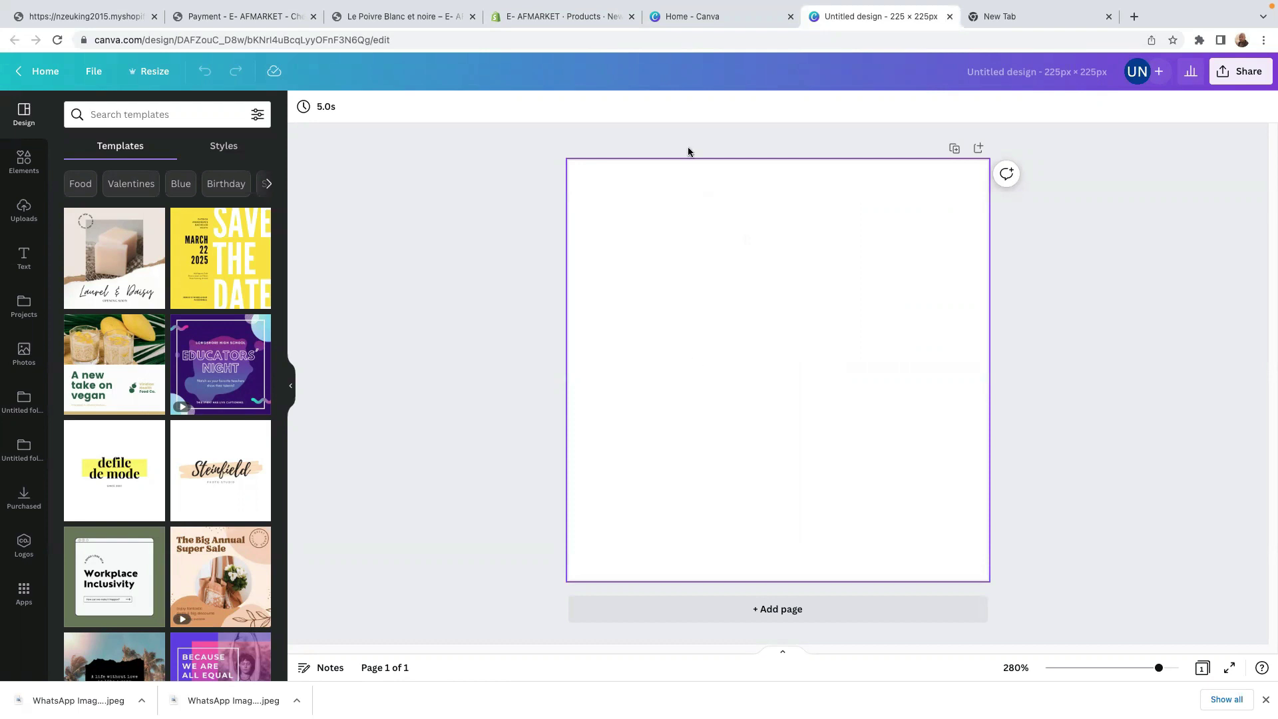
{"action": "left_click", "coordinate": [740, 25]}
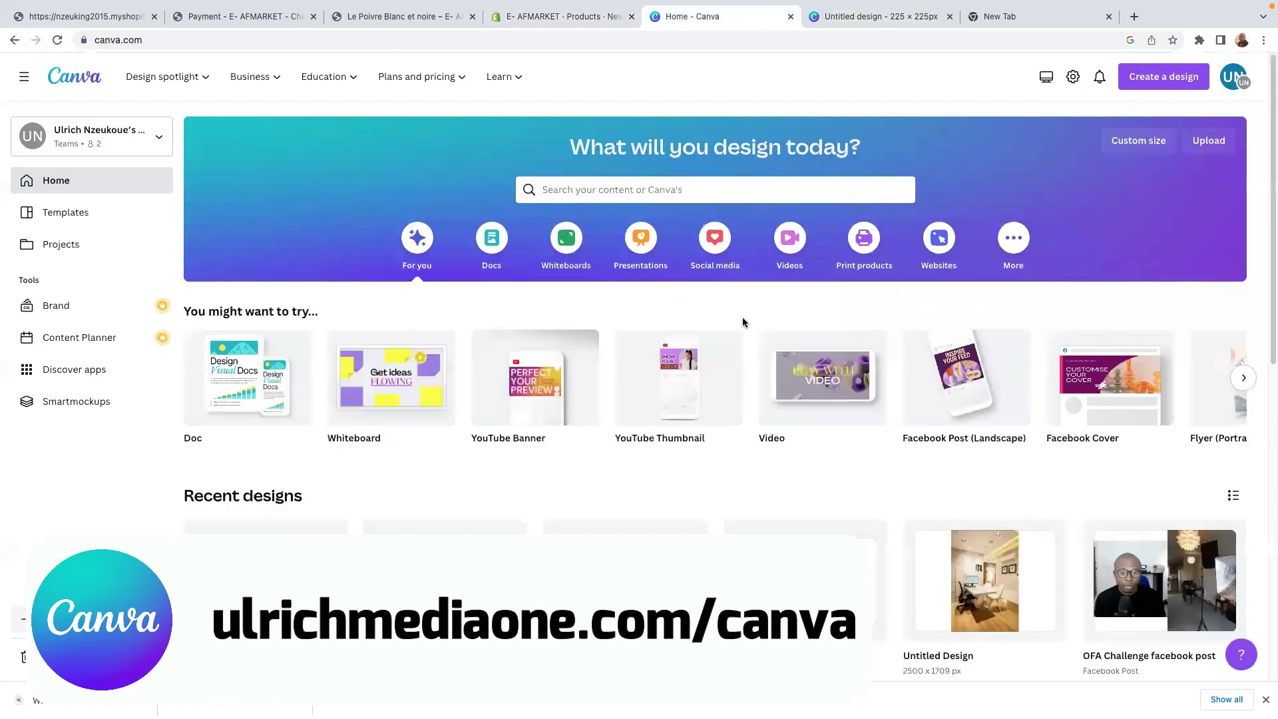
{"action": "left_click", "coordinate": [865, 27]}
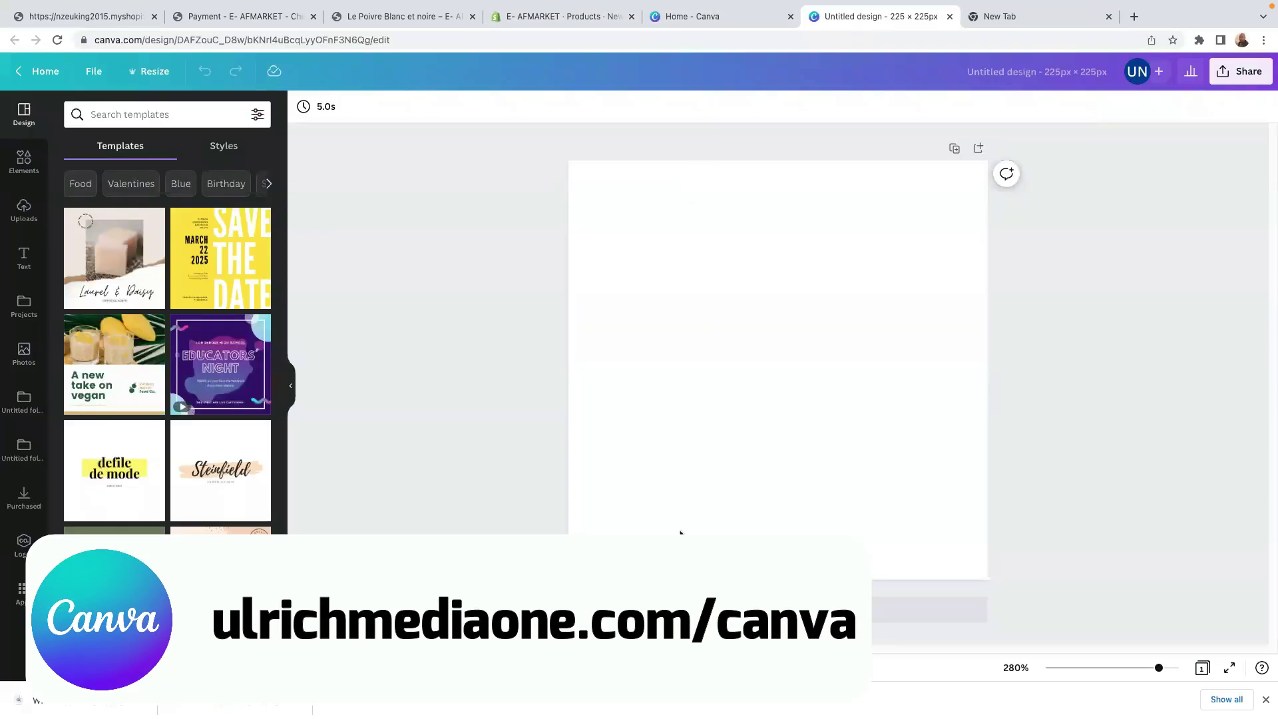
{"action": "left_click", "coordinate": [742, 21]}
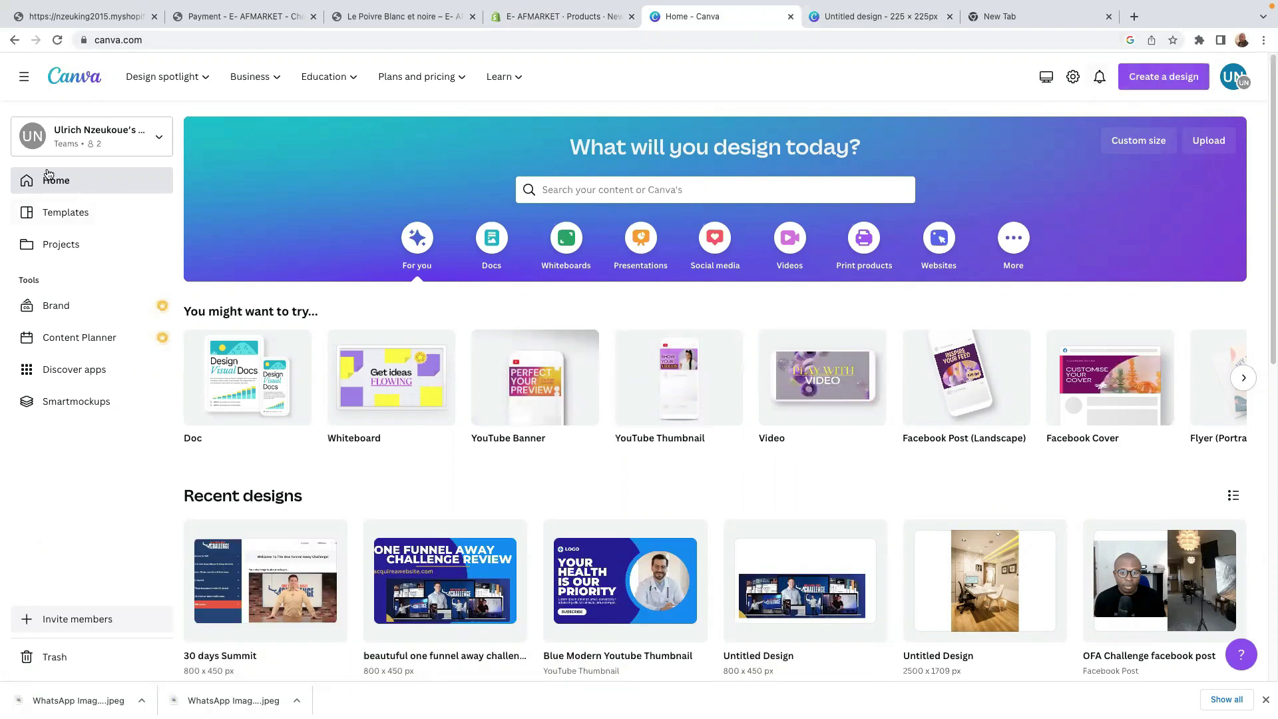
Step: Create a new custom-size design of 225 × 225 px and name it "My design size shop food"
{"action": "left_click", "coordinate": [1149, 87]}
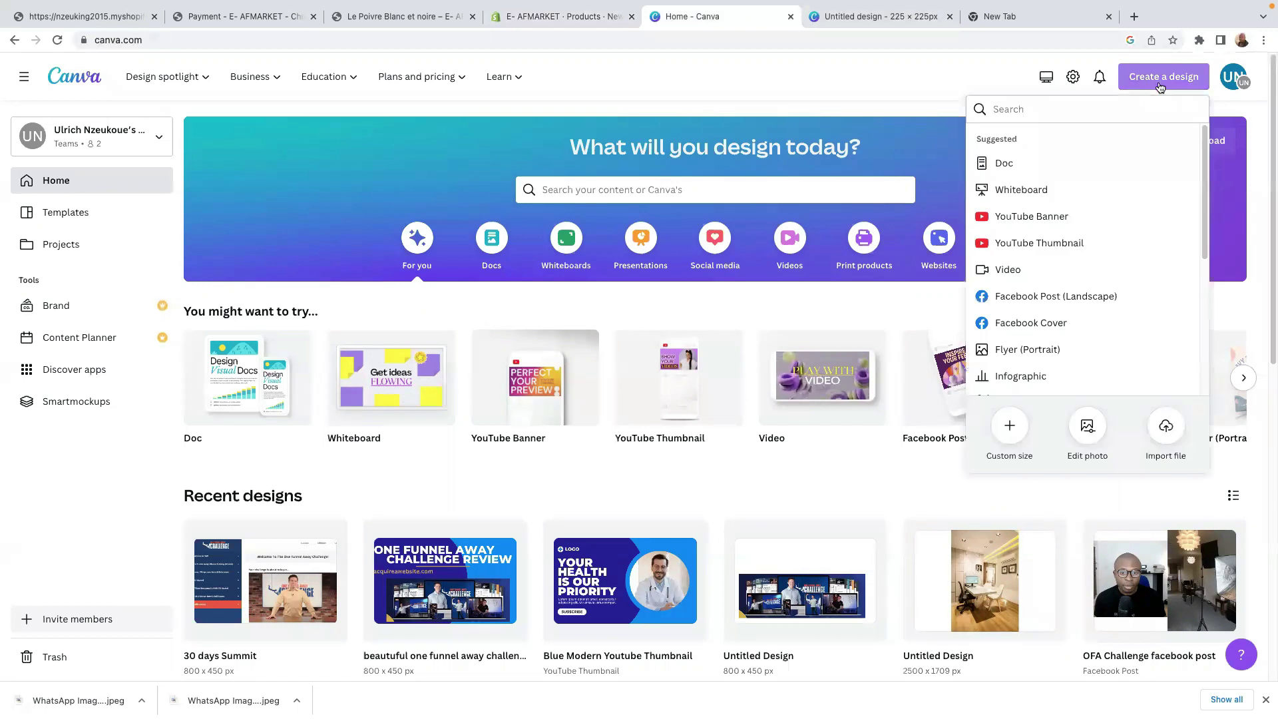
{"action": "left_click", "coordinate": [1010, 428]}
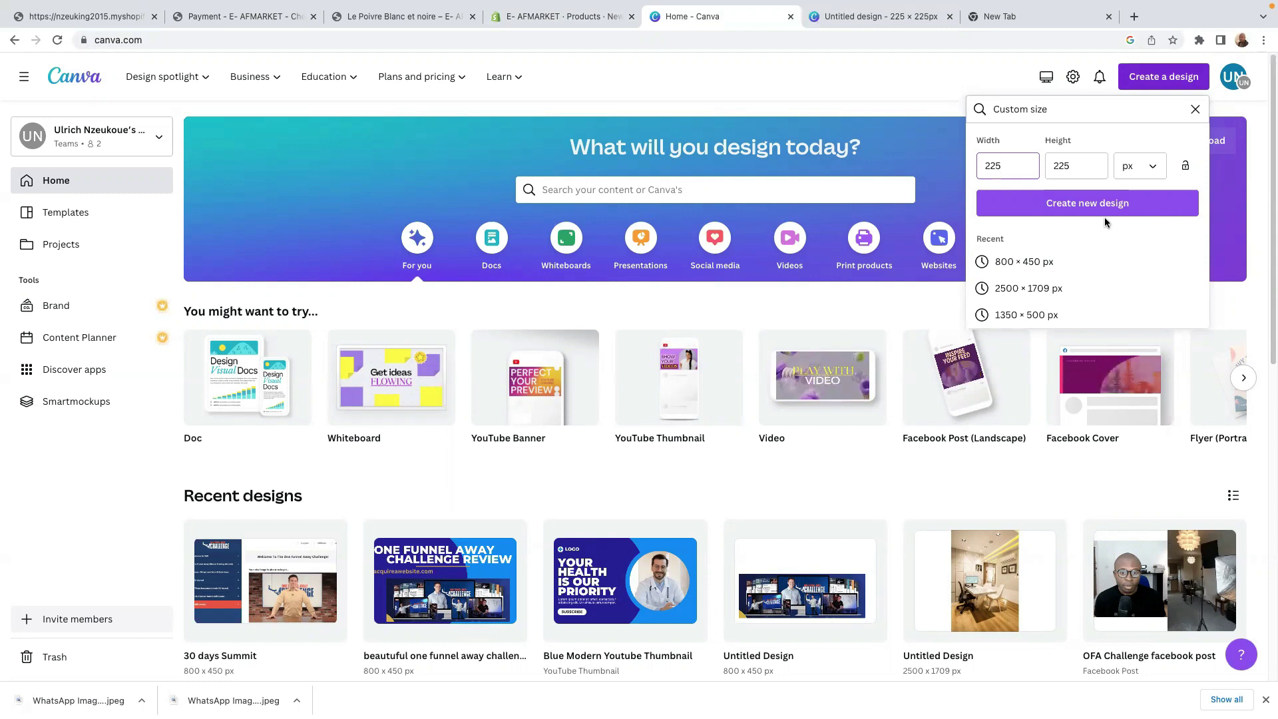
{"action": "left_click", "coordinate": [1057, 200]}
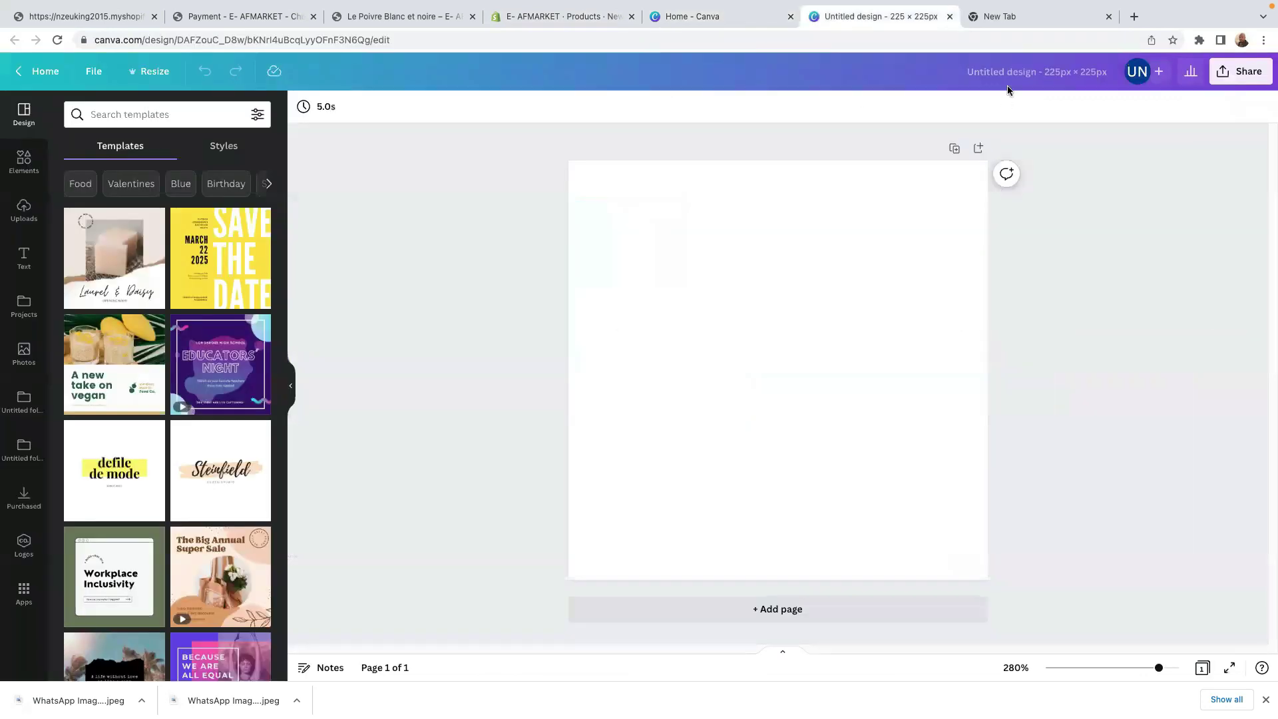
{"action": "left_click", "coordinate": [1096, 84]}
{"action": "type", "text": "My design size shop food"}
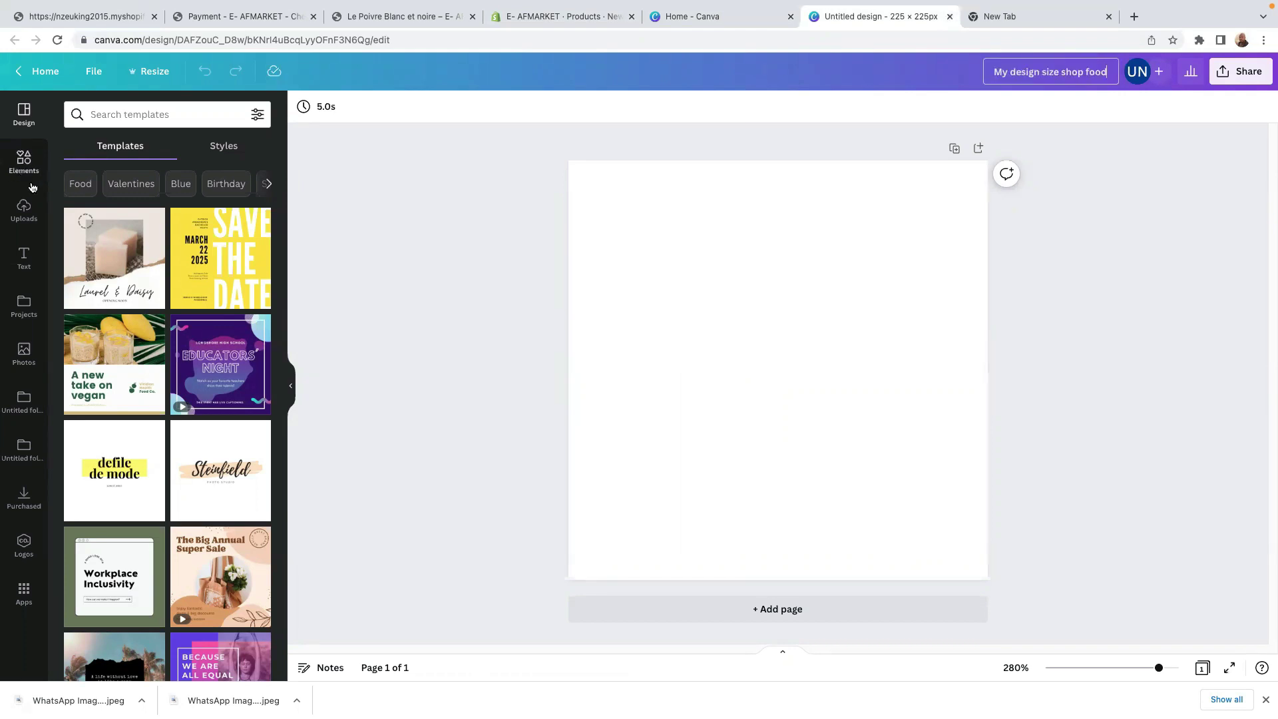
Step: Upload the two product photos, the brown nuts and the Poivre Blanc de Penja tub, to the Canva image library
{"action": "left_click", "coordinate": [15, 217]}
{"action": "left_click", "coordinate": [152, 152]}
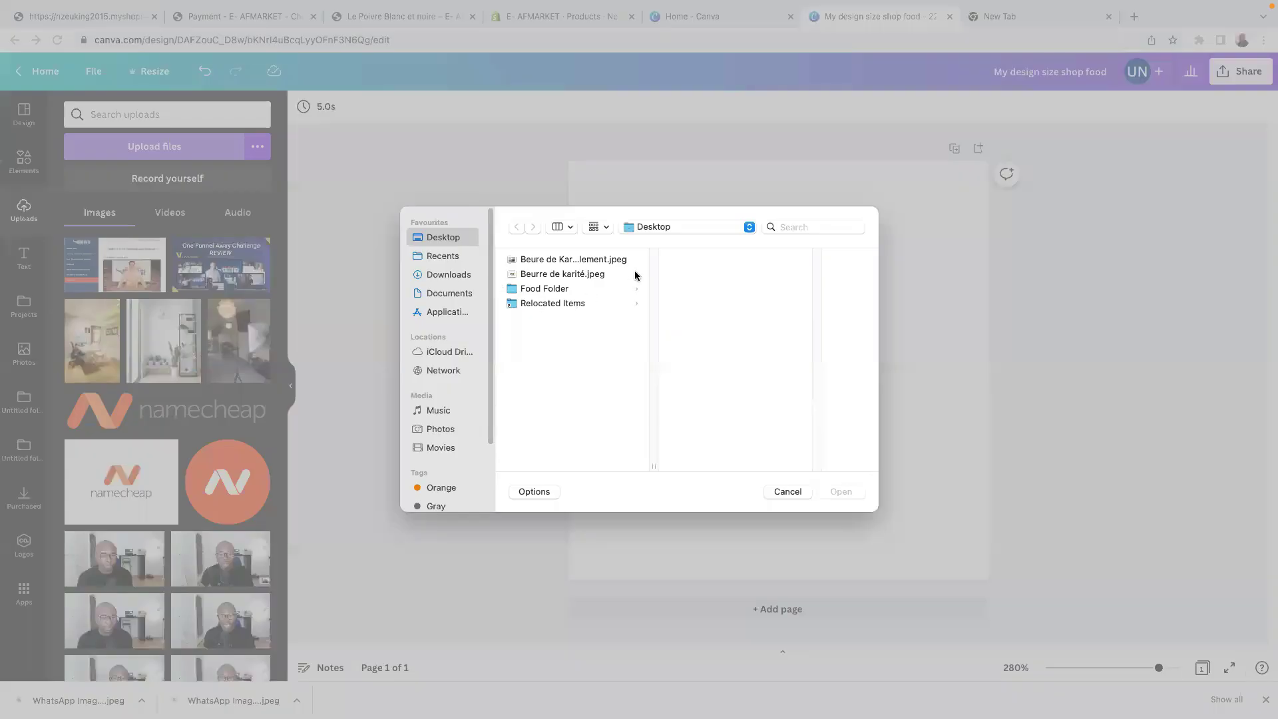
{"action": "double_click", "coordinate": [635, 274]}
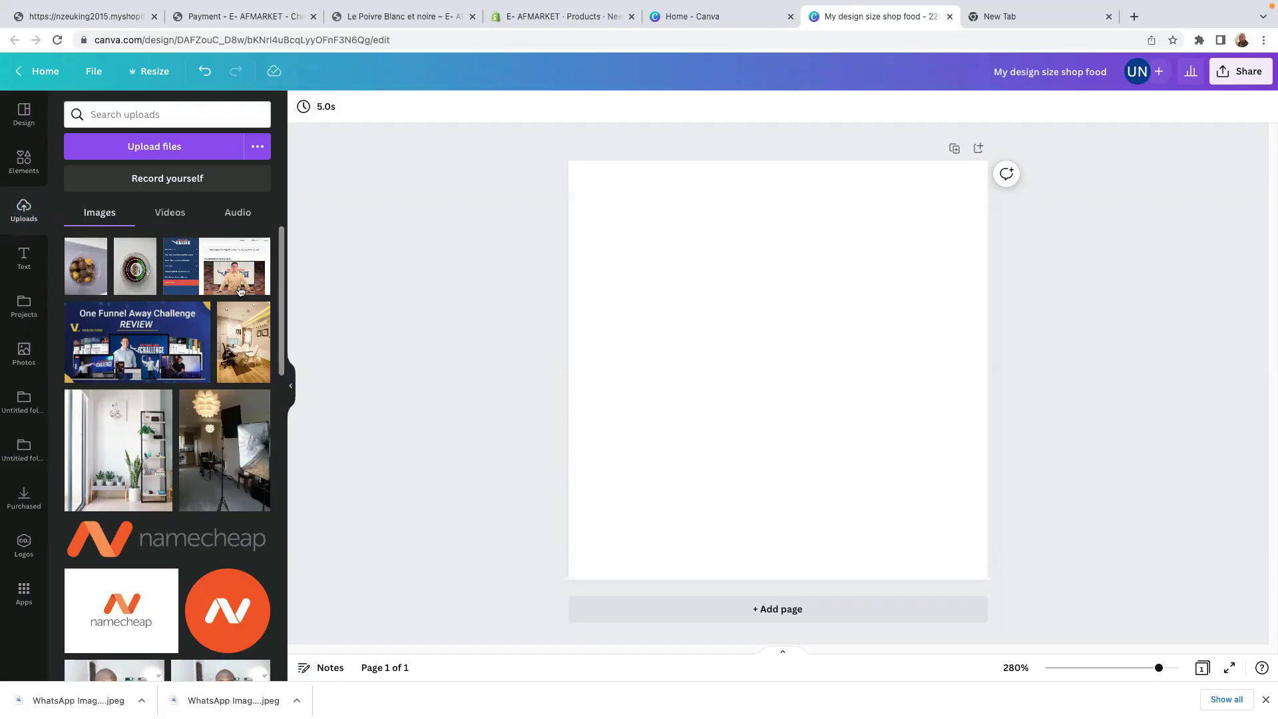
Step: Place the photo of the brown nuts on the page and enlarge it to fill the full page height
{"action": "left_click", "coordinate": [82, 278]}
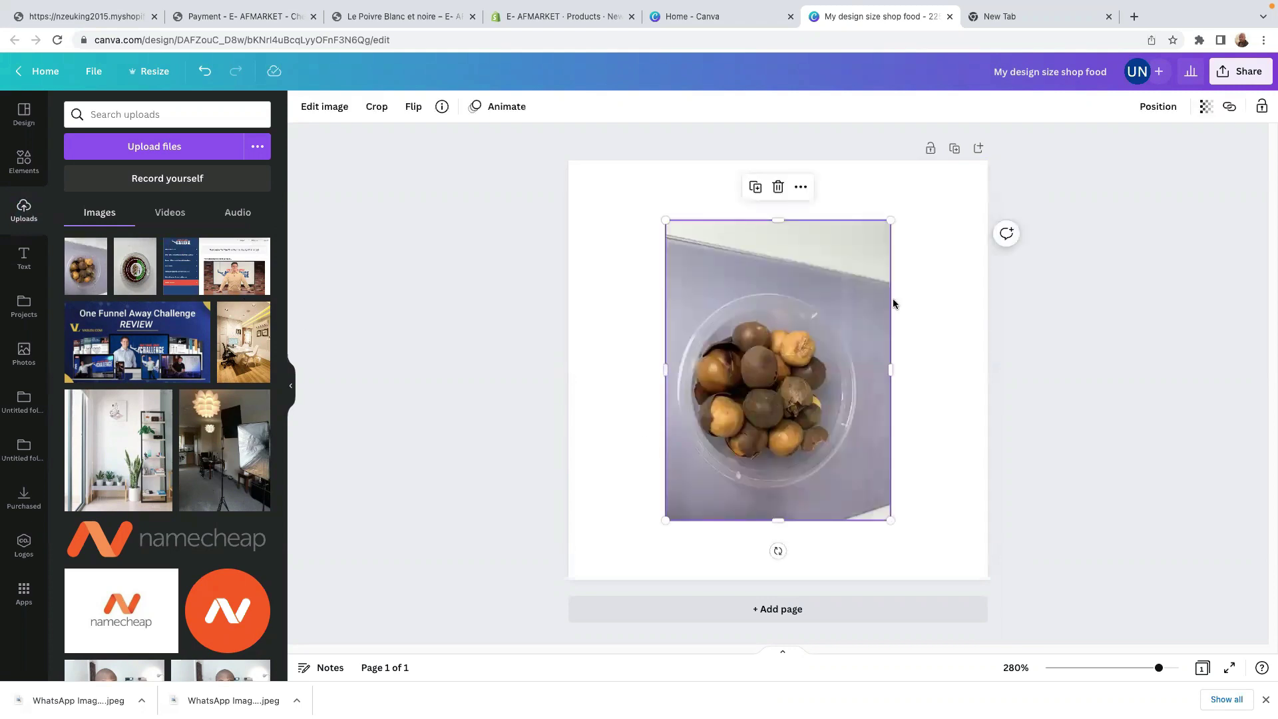
{"action": "left_click_drag", "start_coordinate": [890, 220], "coordinate": [927, 171]}
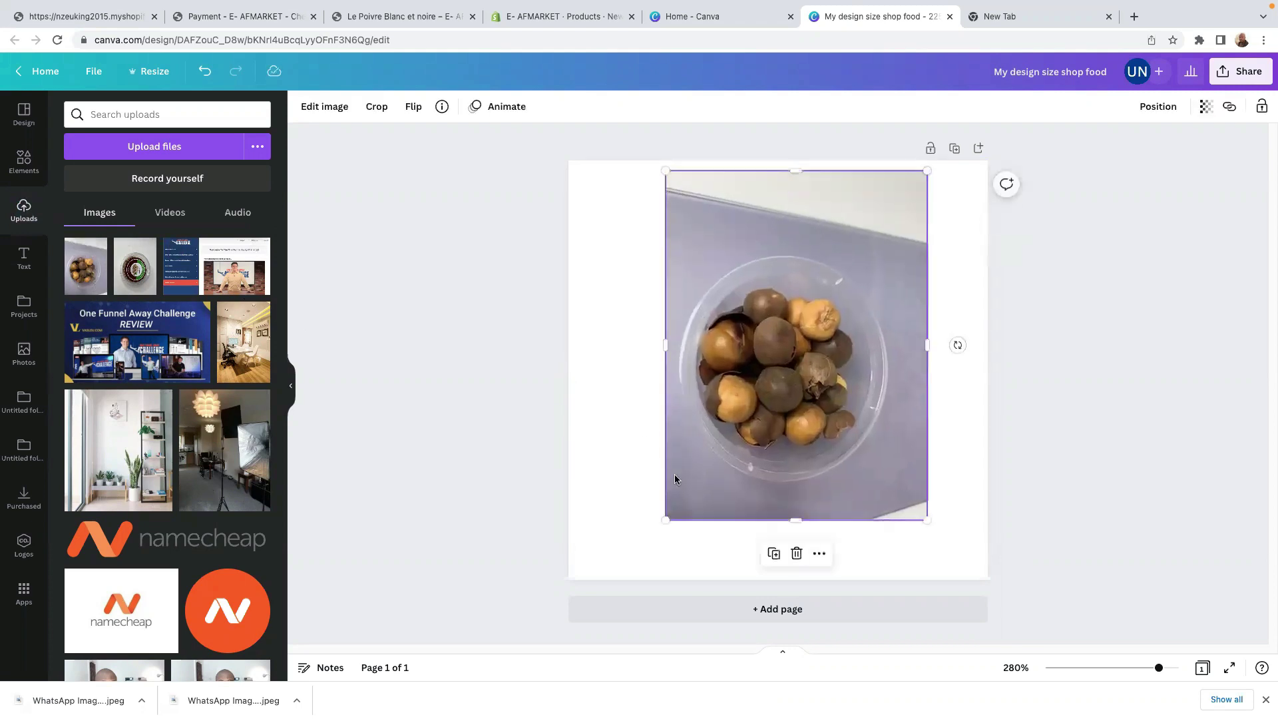
{"action": "left_click_drag", "start_coordinate": [666, 520], "coordinate": [623, 577]}
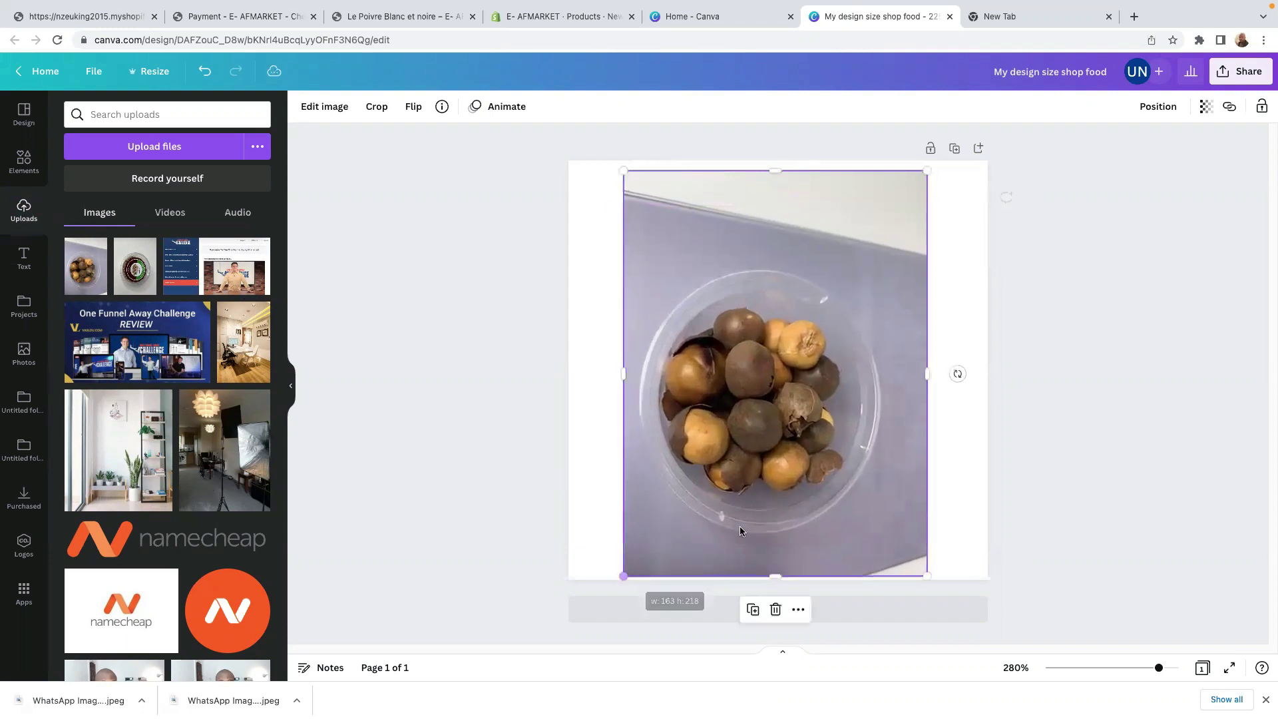
{"action": "left_click", "coordinate": [961, 308]}
{"action": "left_click", "coordinate": [793, 206]}
{"action": "left_click_drag", "start_coordinate": [776, 163], "coordinate": [779, 161]}
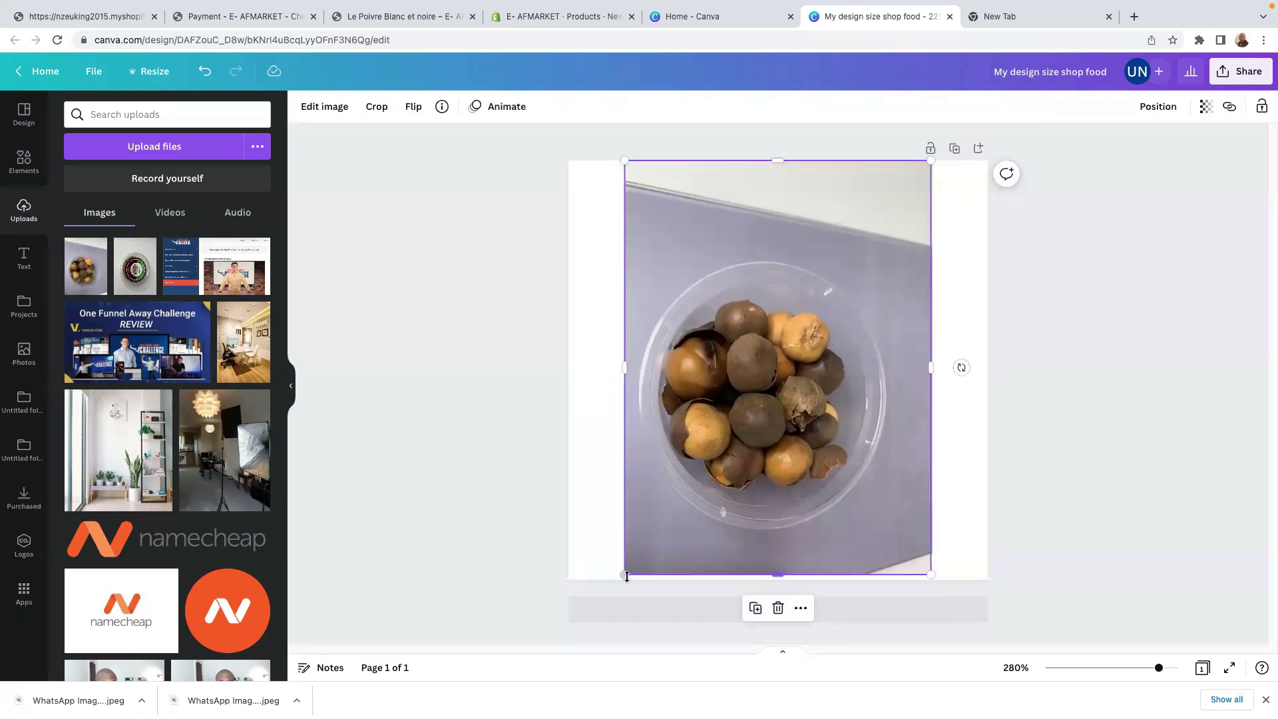
{"action": "left_click_drag", "start_coordinate": [626, 576], "coordinate": [626, 580]}
{"action": "left_click", "coordinate": [396, 312]}
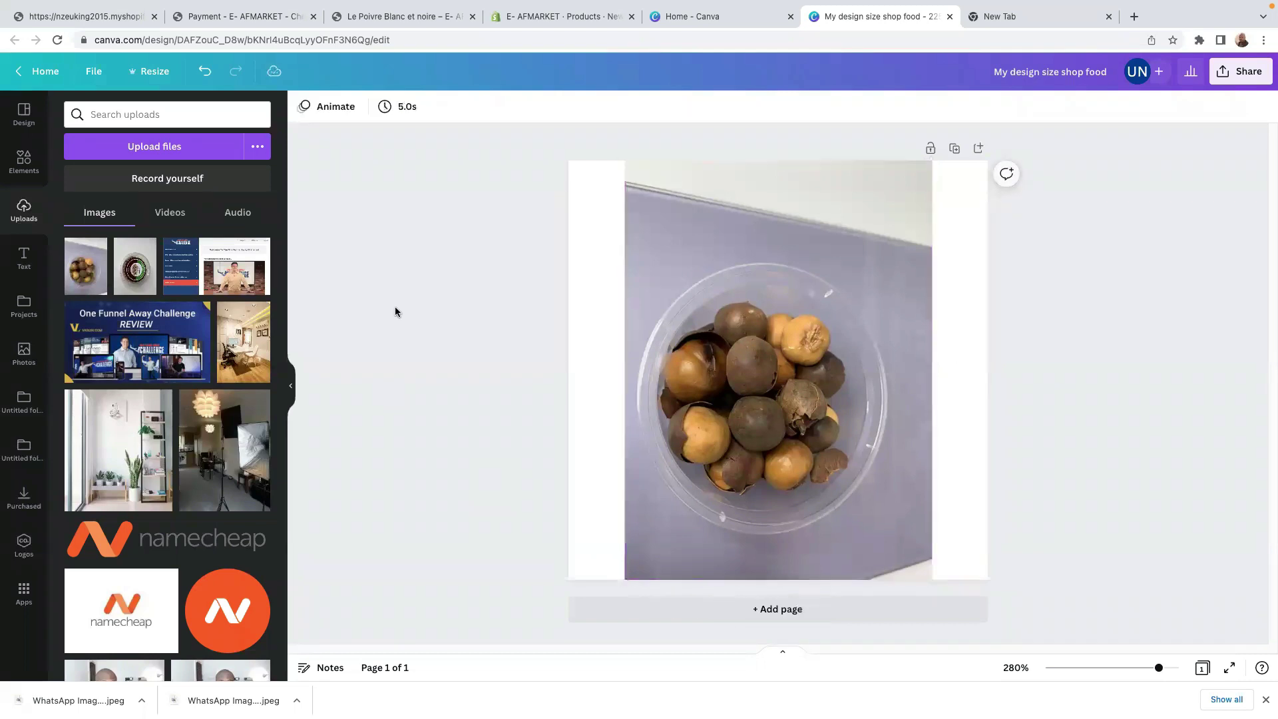
Step: Remove the background from the nuts photo with the Background Remover
{"action": "left_click", "coordinate": [765, 241]}
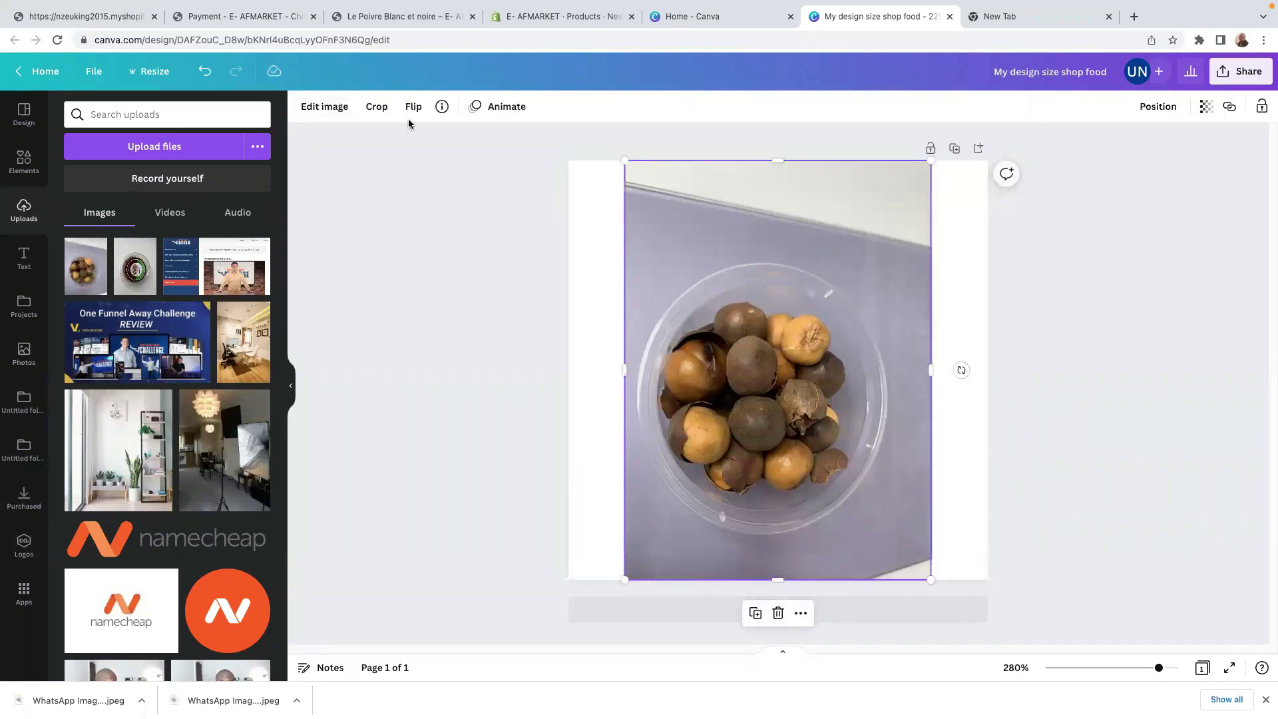
{"action": "left_click", "coordinate": [323, 108]}
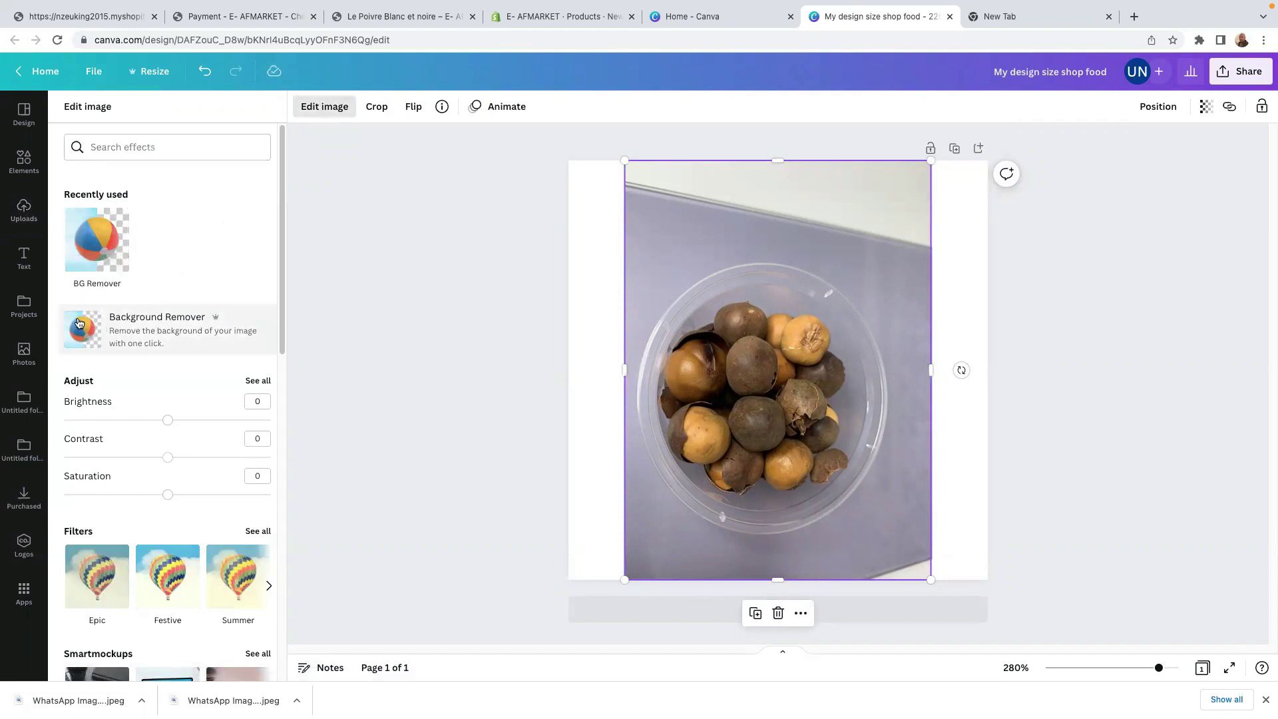
{"action": "left_click", "coordinate": [91, 336]}
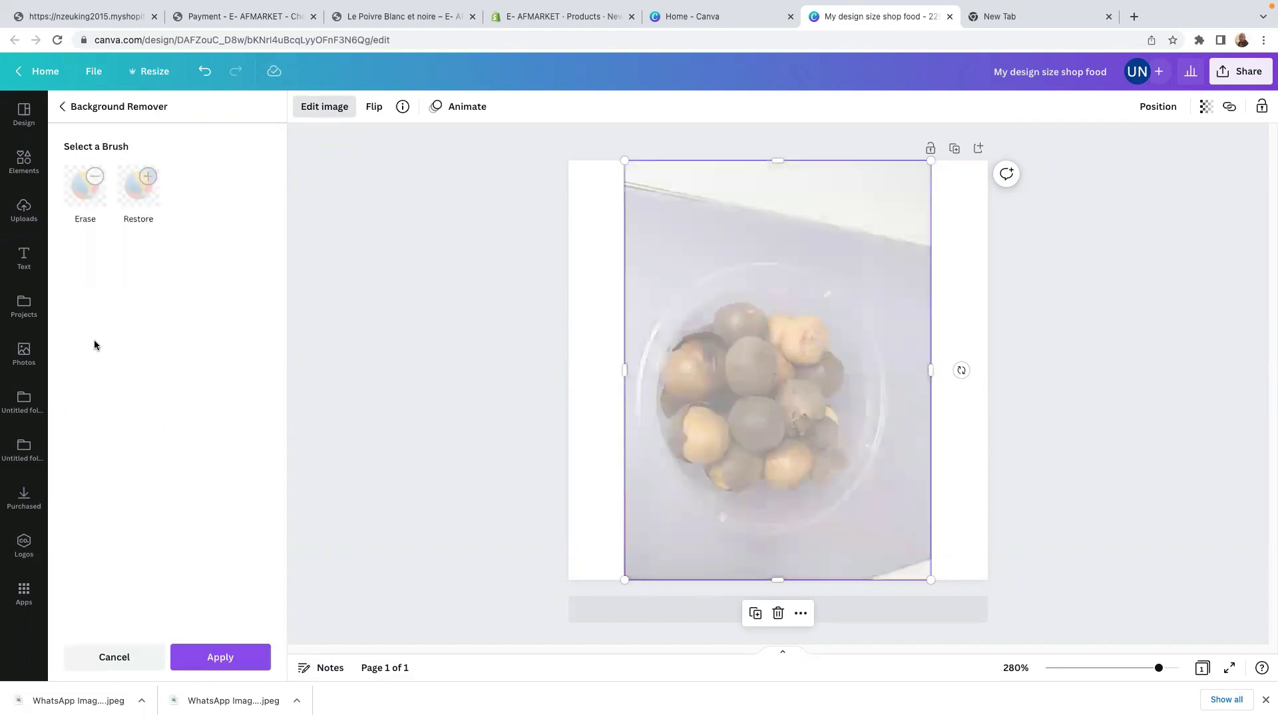
{"action": "left_click", "coordinate": [1086, 333]}
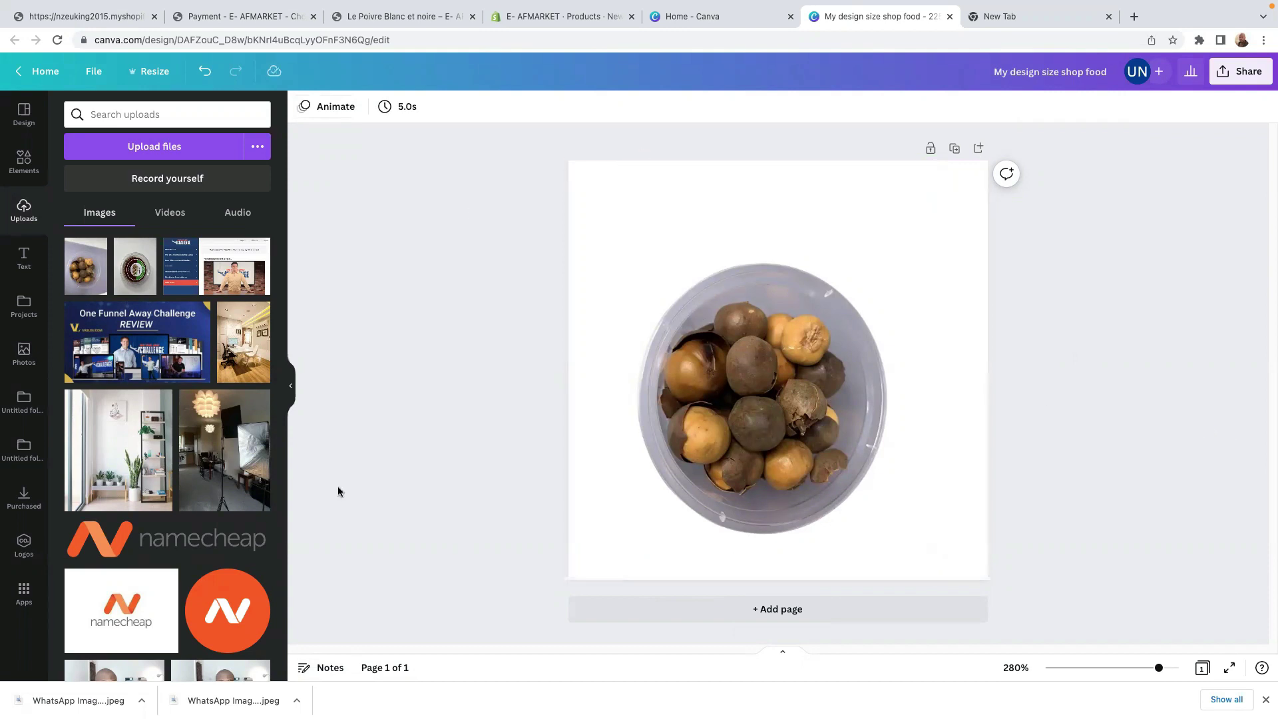
Step: Download the "My design size shop food" design as a JPG
{"action": "left_click", "coordinate": [1231, 80]}
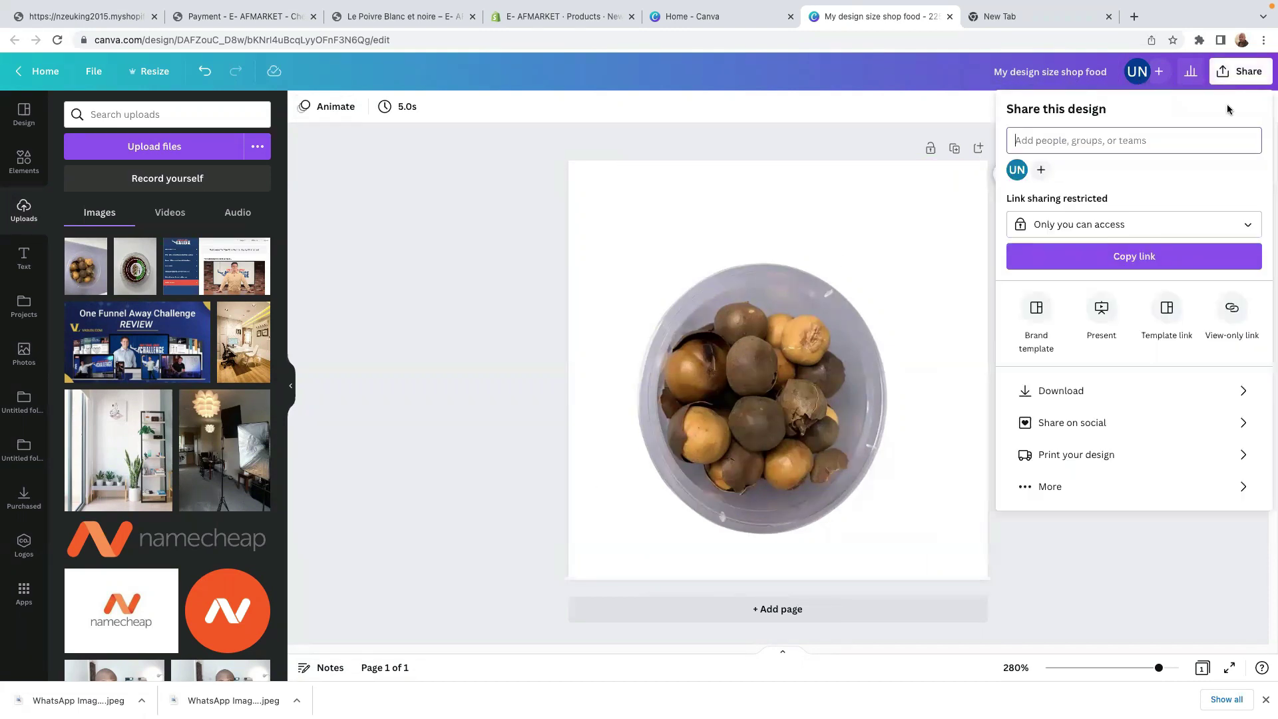
{"action": "left_click", "coordinate": [1116, 392]}
{"action": "left_click", "coordinate": [1148, 328]}
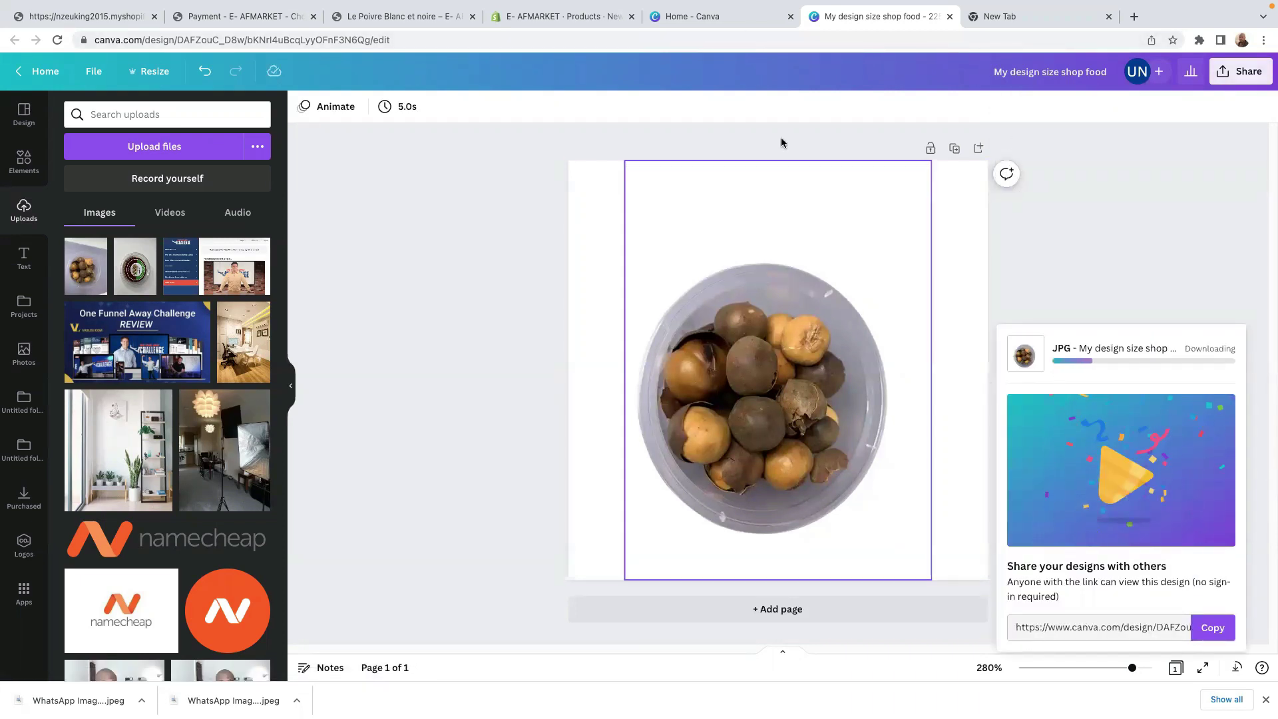
Step: Create another 225 × 225 px design from the Canva home page and name it "poivre blanc"
{"action": "left_click", "coordinate": [734, 21]}
{"action": "left_click", "coordinate": [1063, 211]}
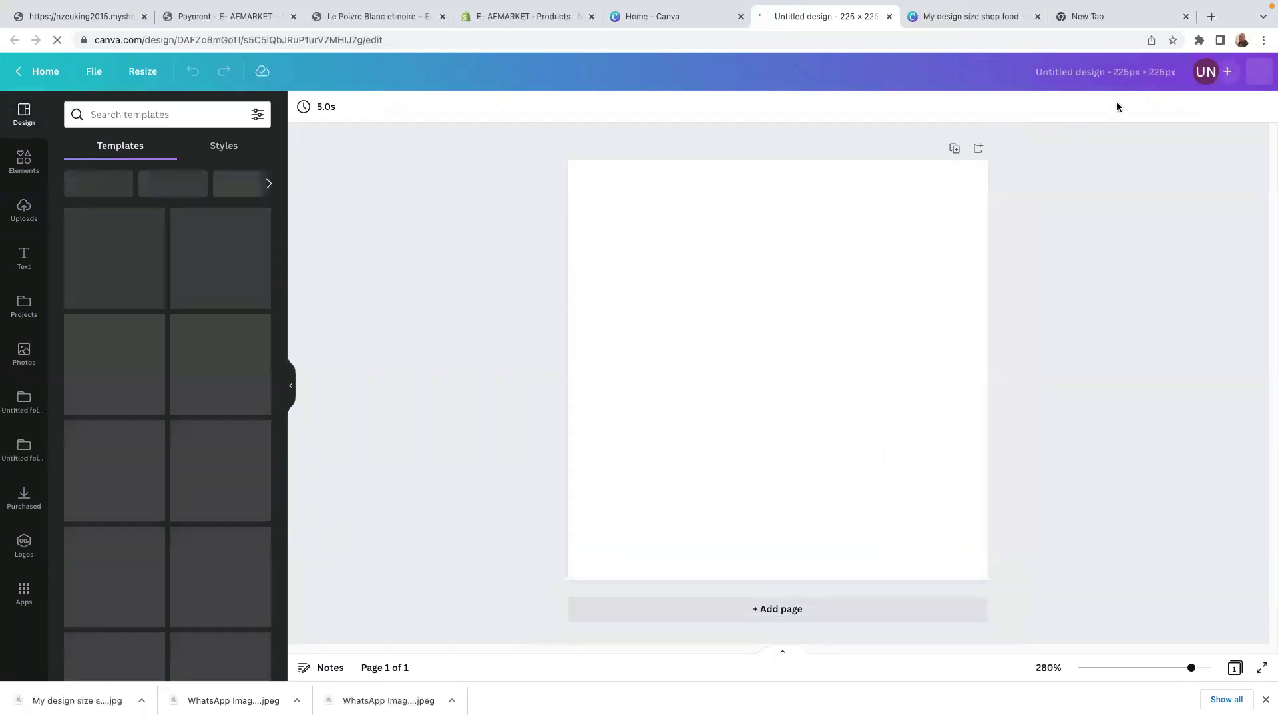
Step: Place the uploaded Poivre Blanc de Penja tub photo on the page and enlarge it to the full page height
{"action": "left_click", "coordinate": [24, 211]}
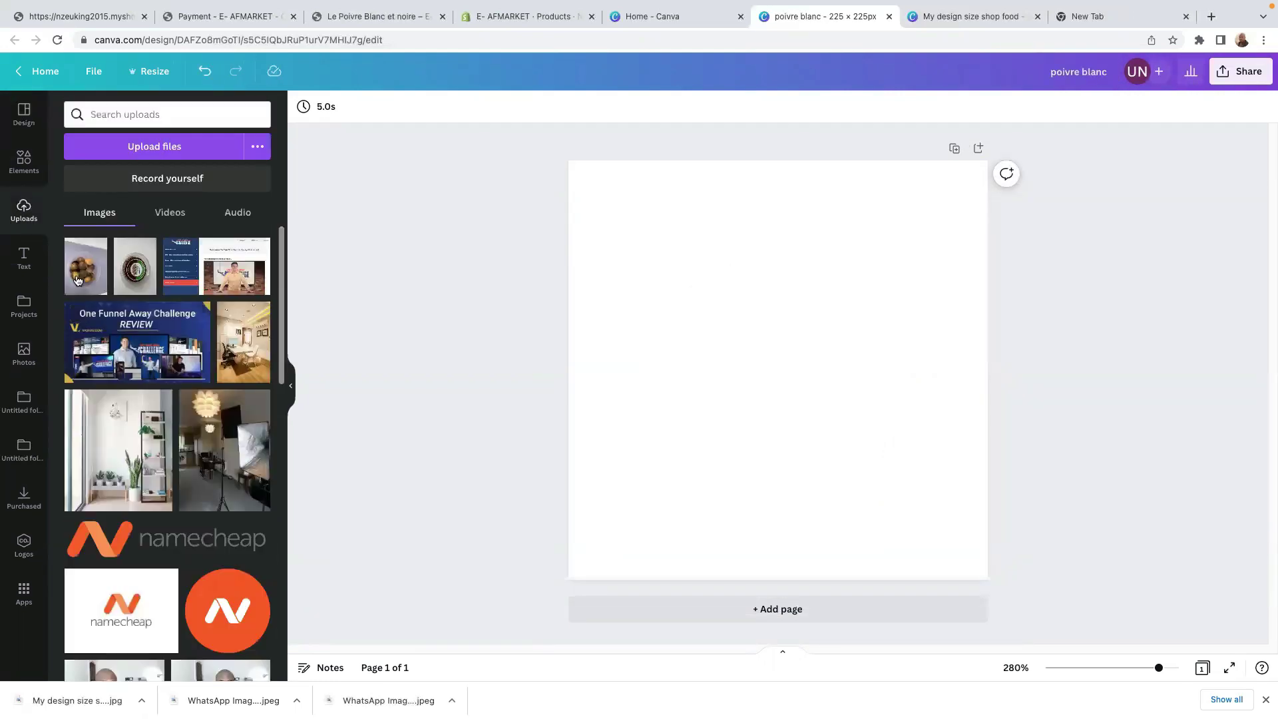
{"action": "left_click", "coordinate": [128, 270]}
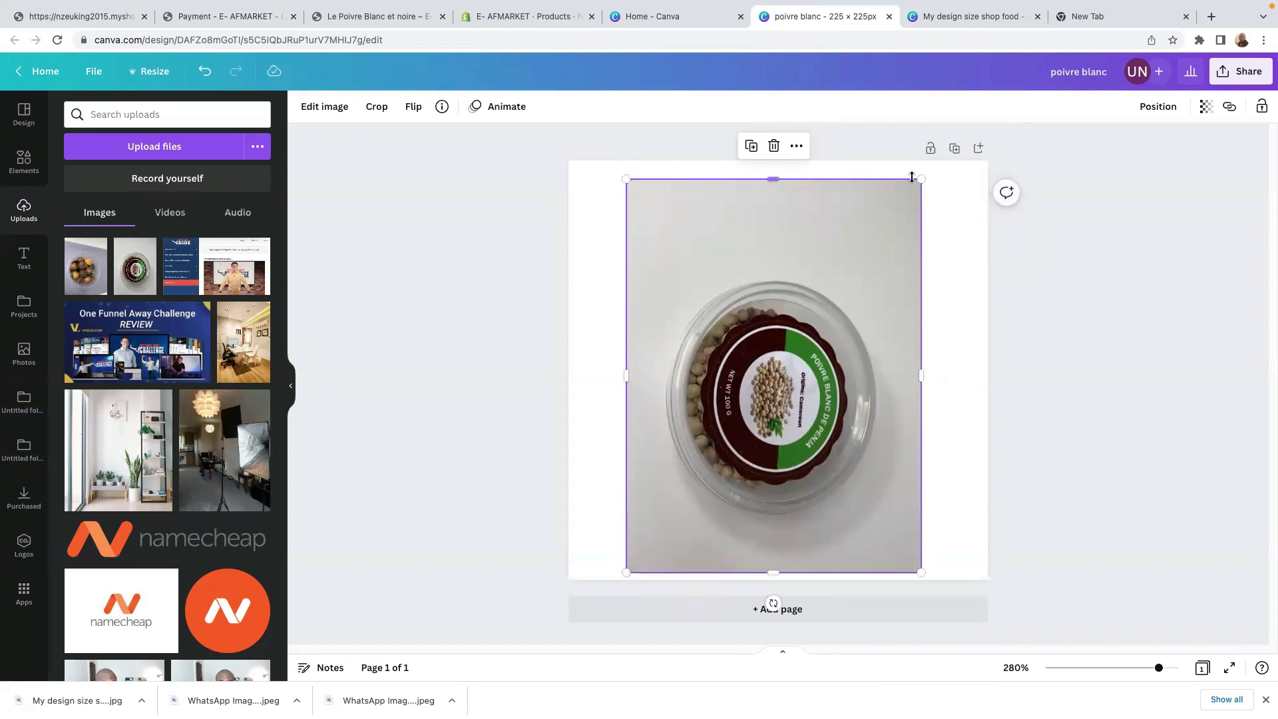
{"action": "left_click_drag", "start_coordinate": [921, 179], "coordinate": [935, 160]}
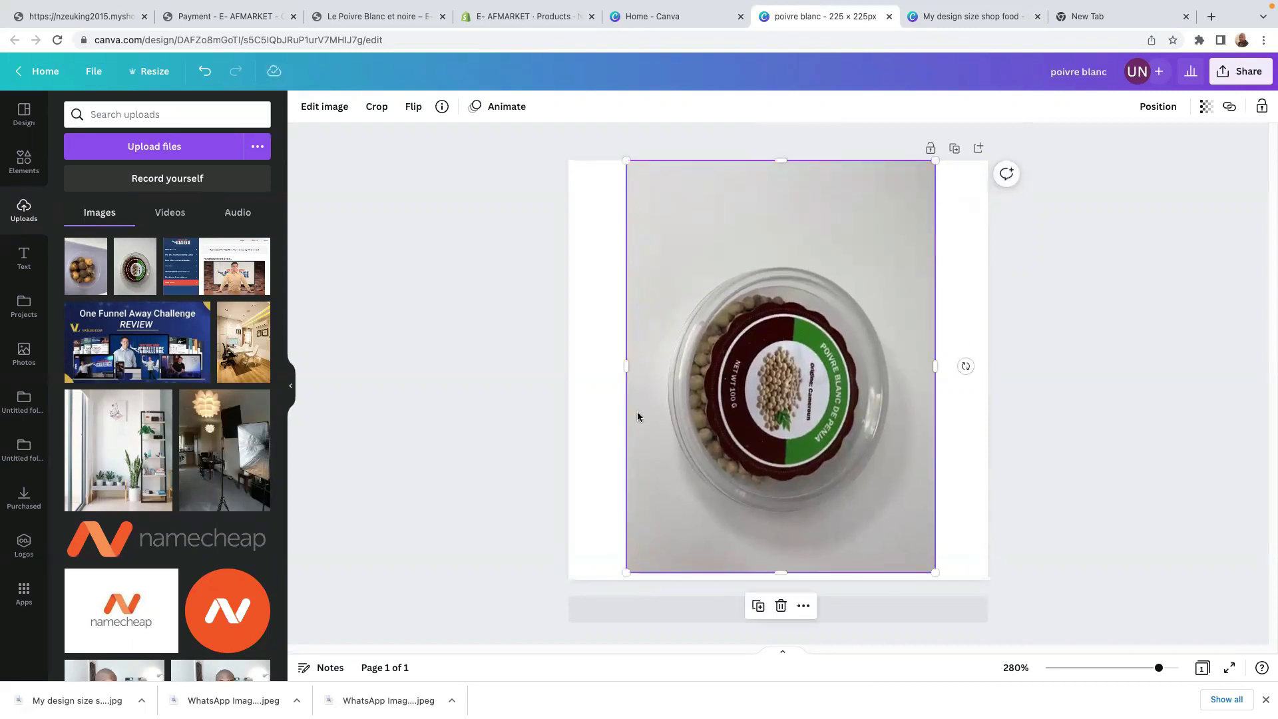
{"action": "left_click_drag", "start_coordinate": [625, 573], "coordinate": [621, 580]}
{"action": "left_click", "coordinate": [1129, 476]}
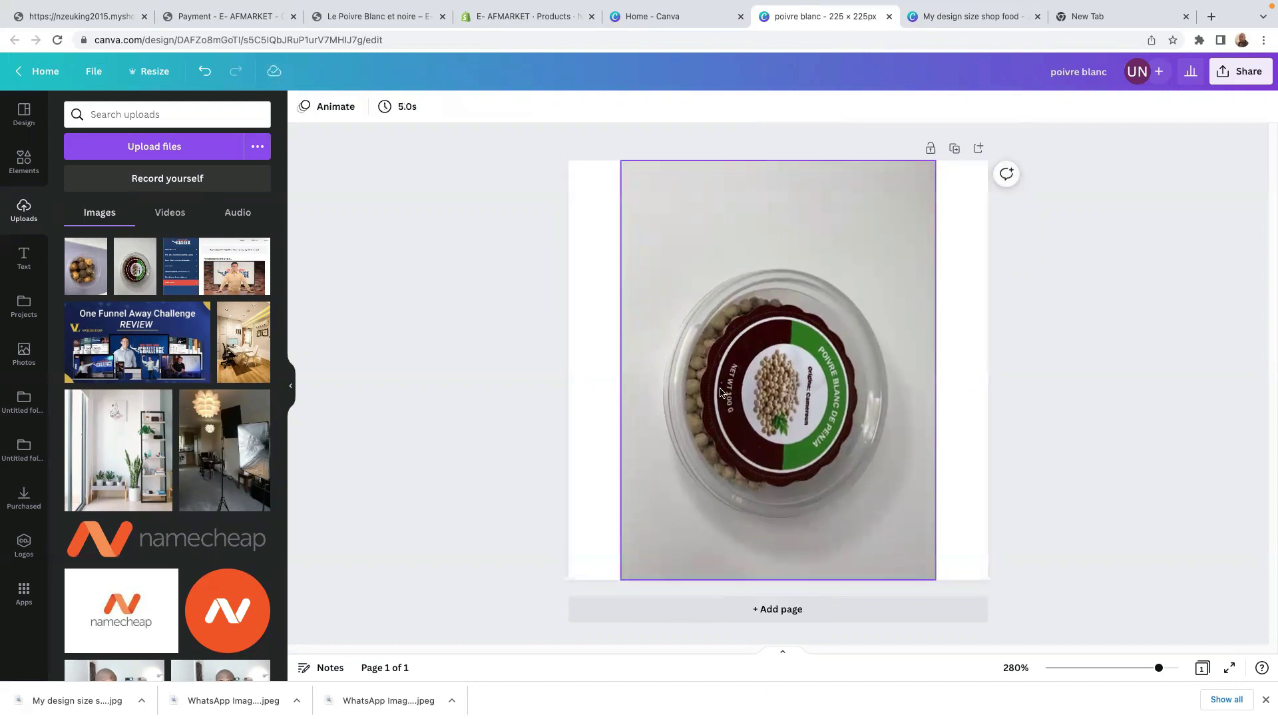
Step: Remove the background from the Poivre Blanc tub photo with the Background Remover
{"action": "left_click", "coordinate": [750, 255]}
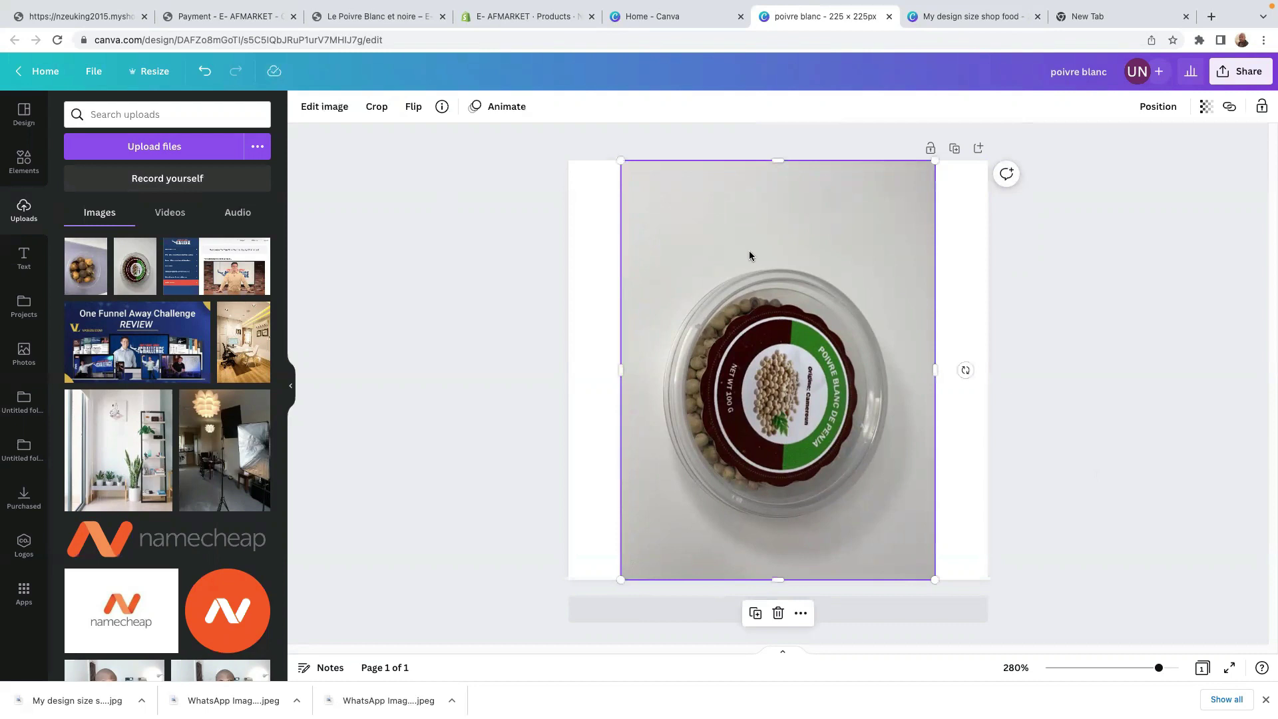
{"action": "left_click", "coordinate": [317, 106]}
{"action": "left_click", "coordinate": [99, 323]}
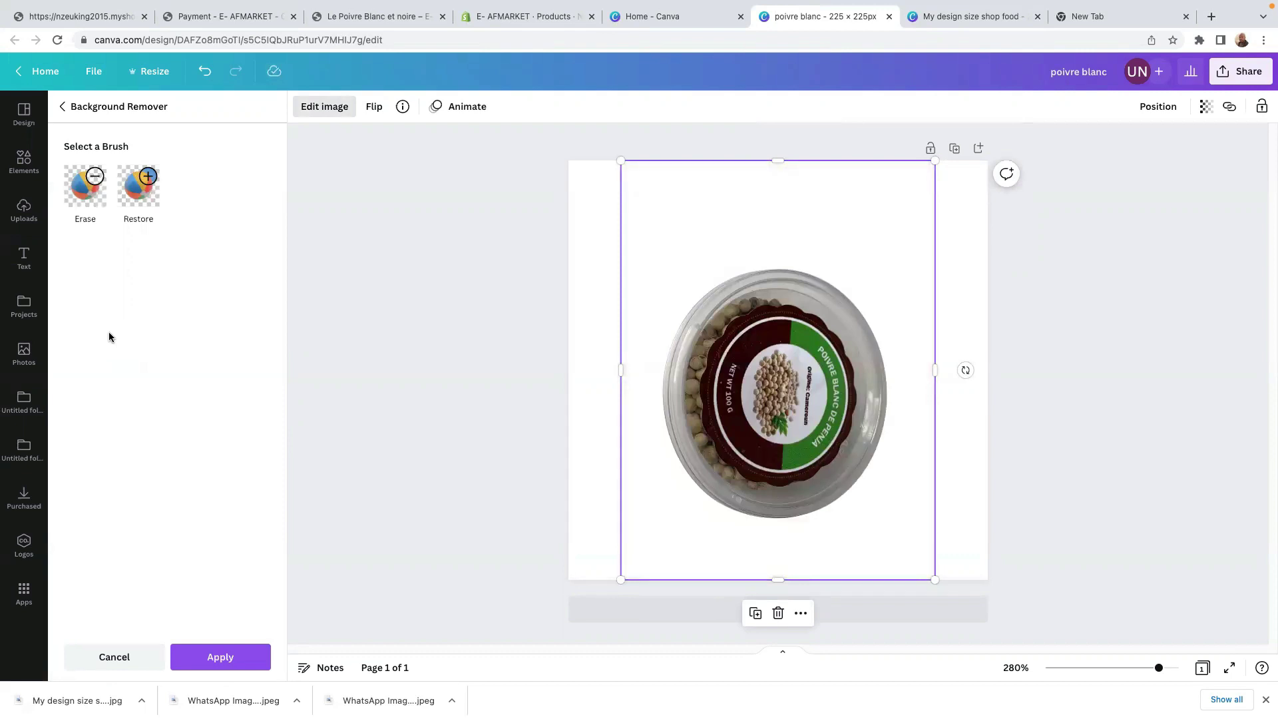
{"action": "left_click", "coordinate": [604, 237]}
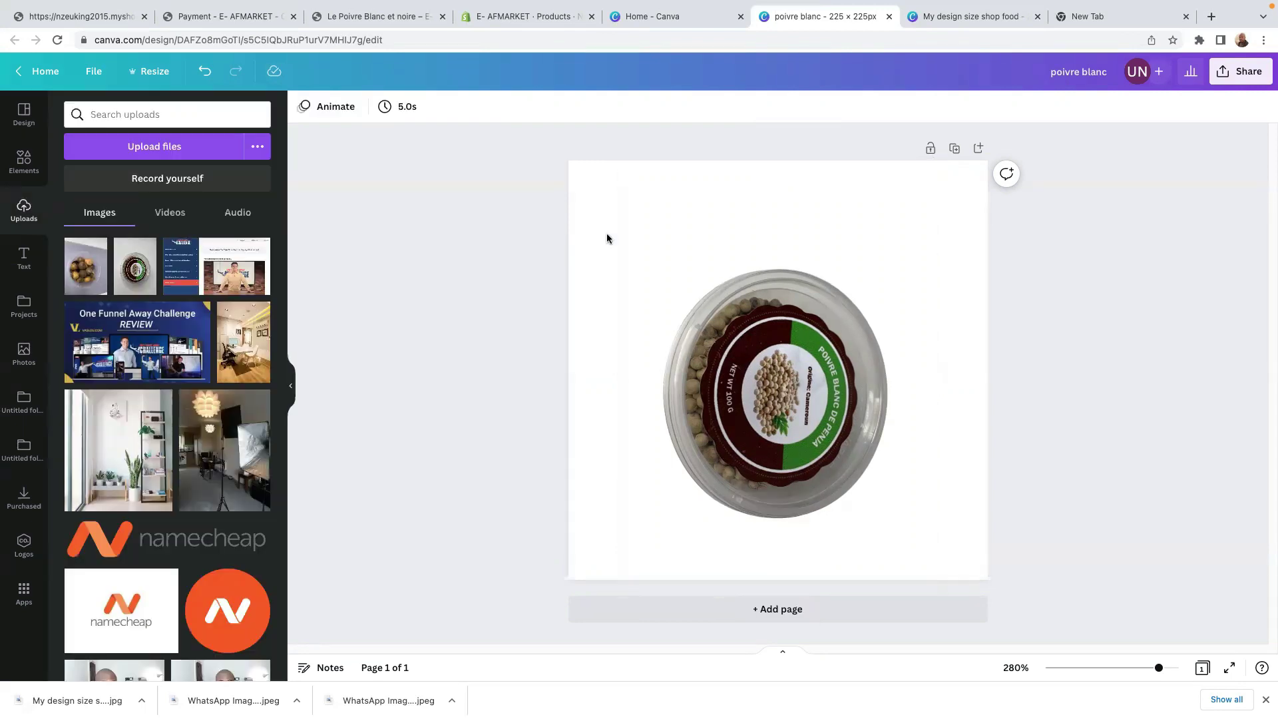
Step: Download the "poivre blanc" design with the file type JPG
{"action": "left_click", "coordinate": [1240, 71]}
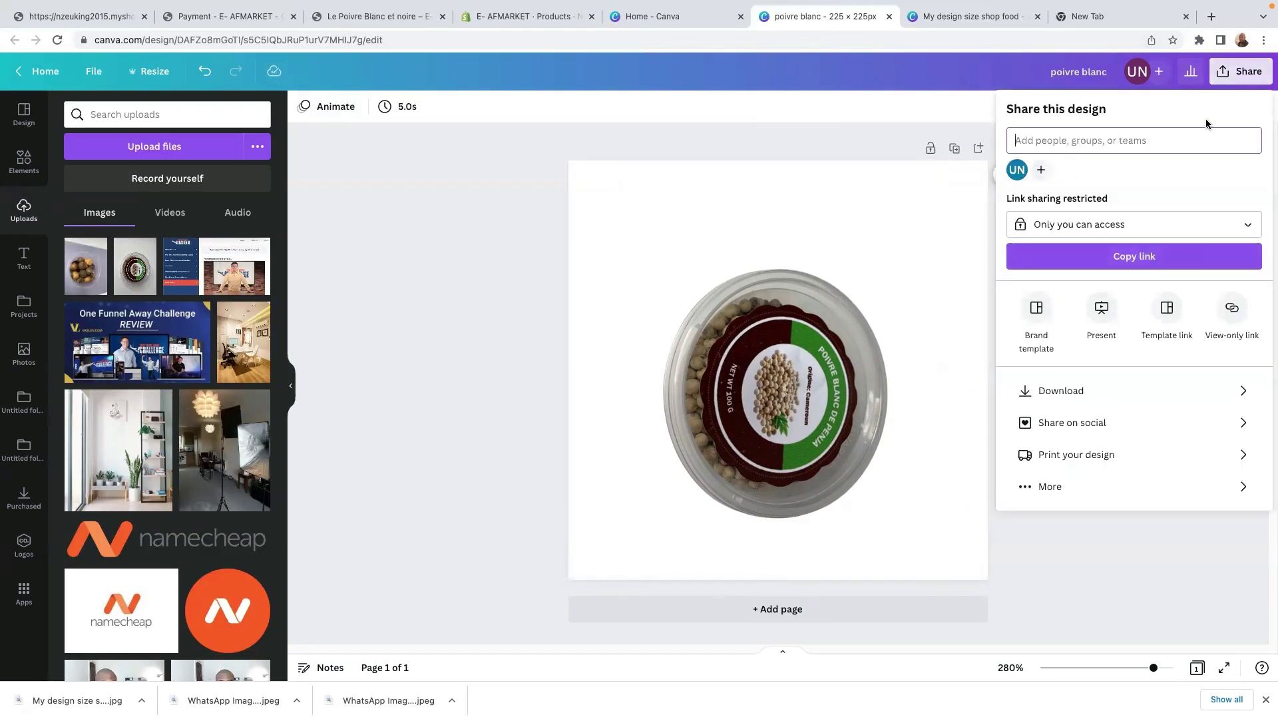
{"action": "left_click", "coordinate": [1043, 393]}
{"action": "left_click", "coordinate": [1061, 171]}
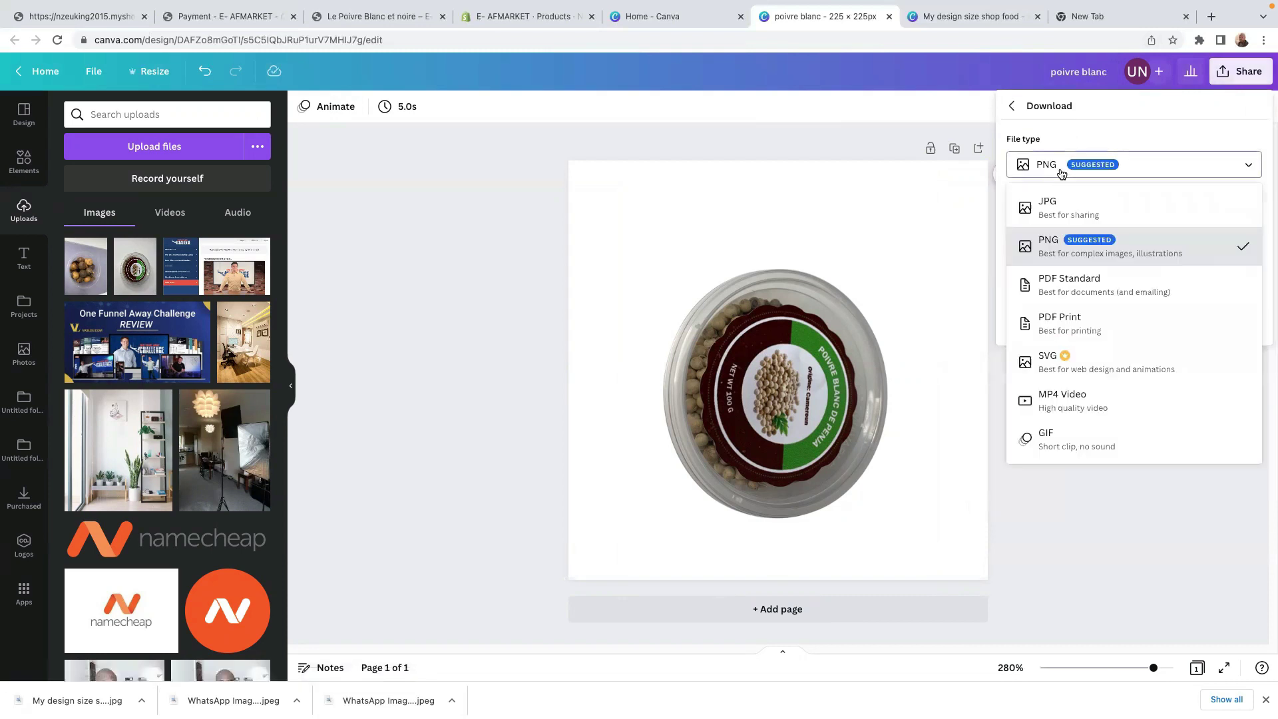
{"action": "left_click", "coordinate": [1058, 207]}
{"action": "left_click", "coordinate": [1122, 331]}
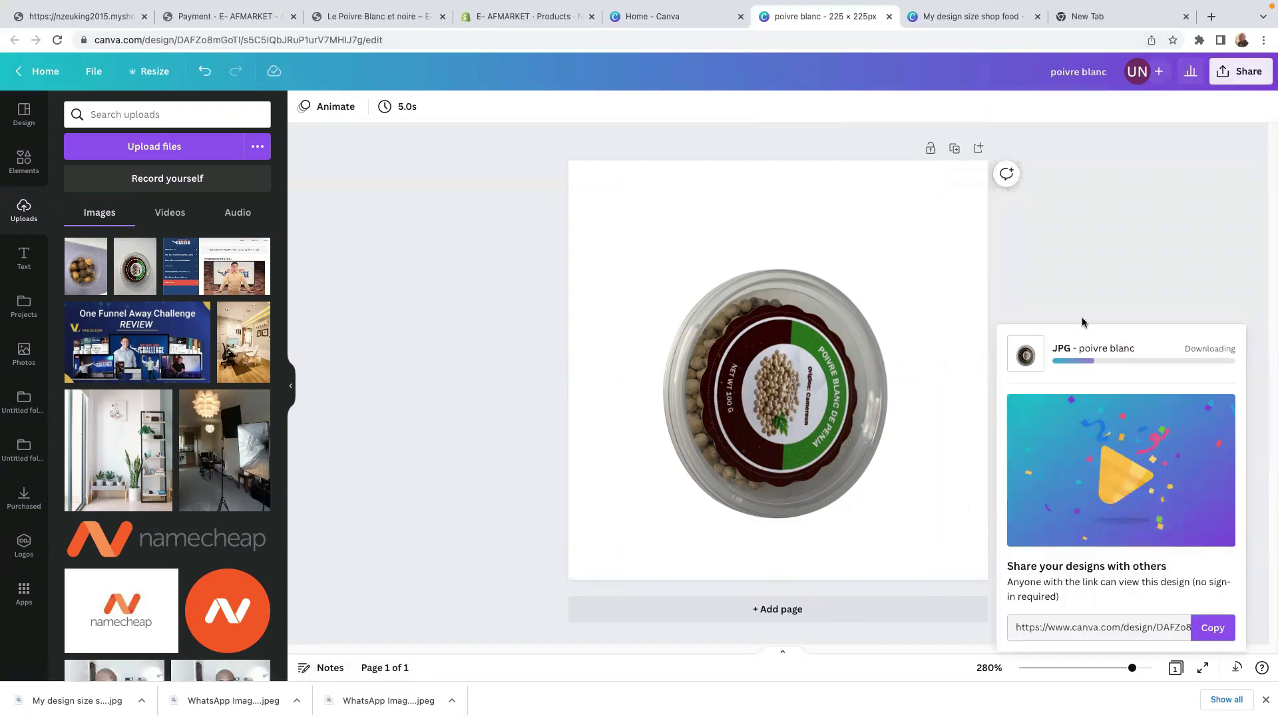
Step: Switch to the unsaved product in Shopify and add the two downloaded JPG images, Poivre Blanc first, to its media
{"action": "key", "text": "super+4"}
{"action": "scroll", "coordinate": [677, 482], "scroll_direction": "down", "scroll_amount": 7}
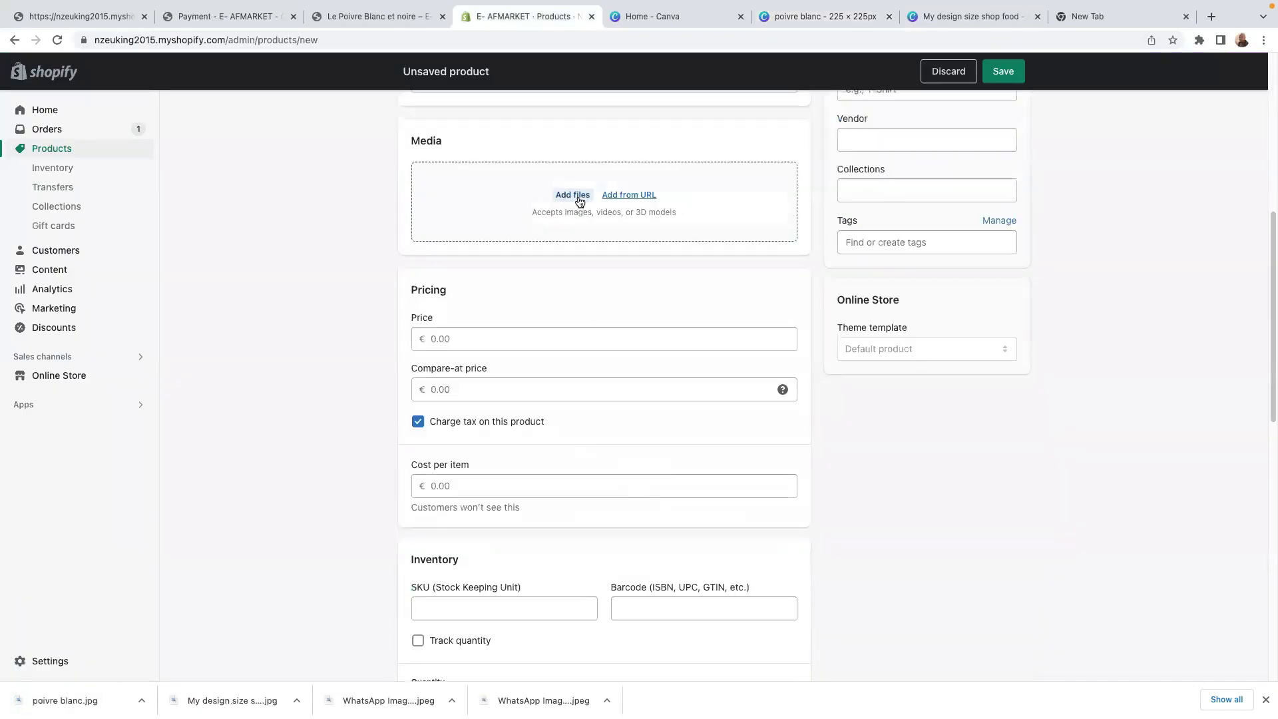
{"action": "left_click", "coordinate": [573, 195]}
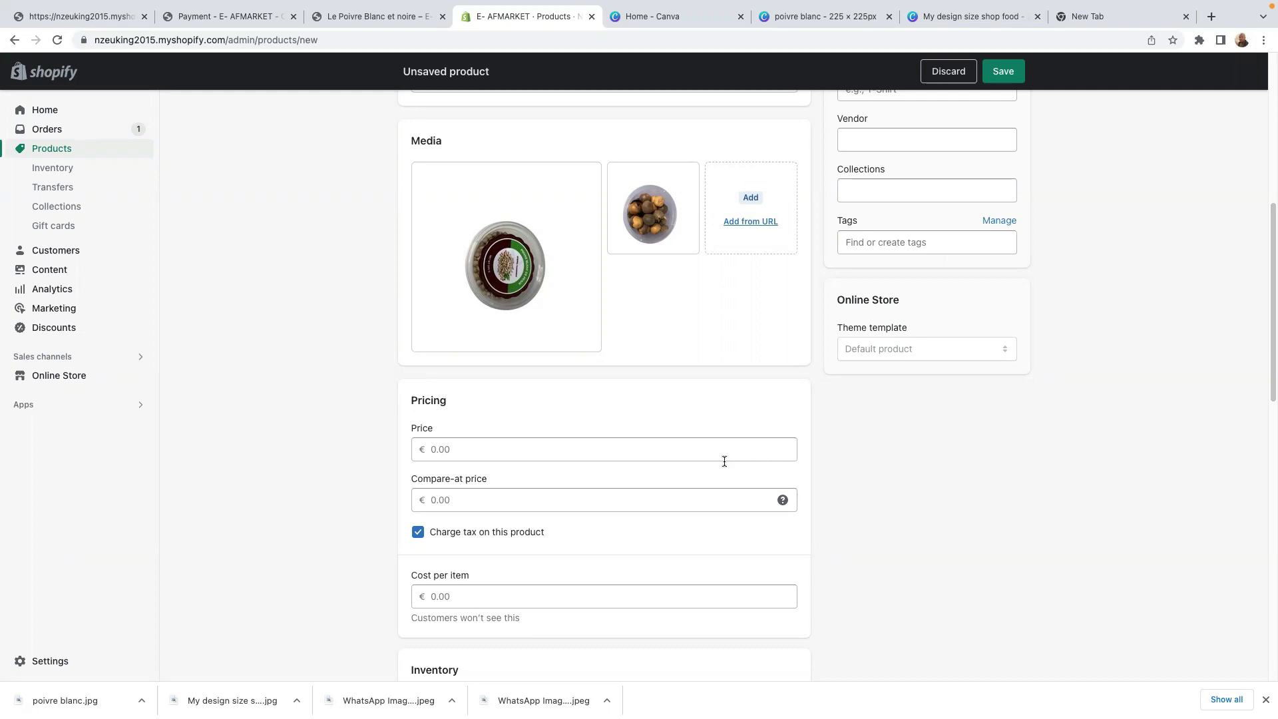
Step: Set the product's price to €8.99 and turn off charging tax on it
{"action": "left_click", "coordinate": [434, 451]}
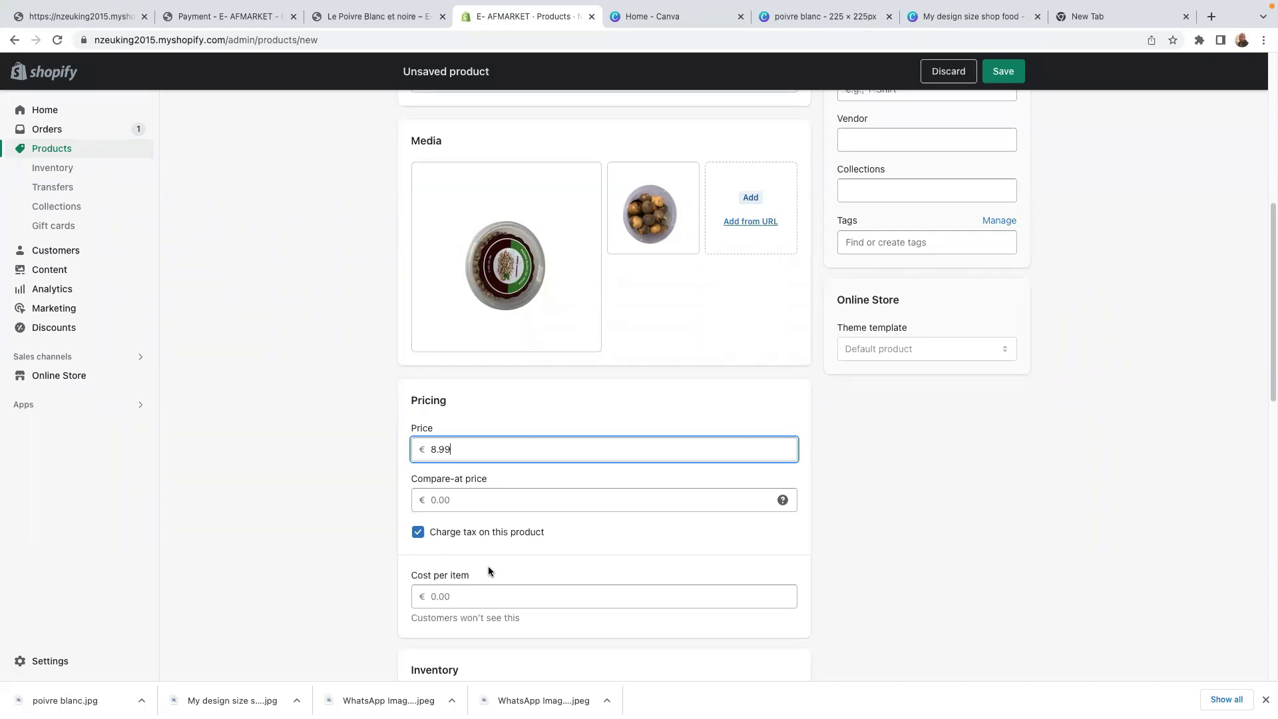
{"action": "left_click", "coordinate": [419, 533]}
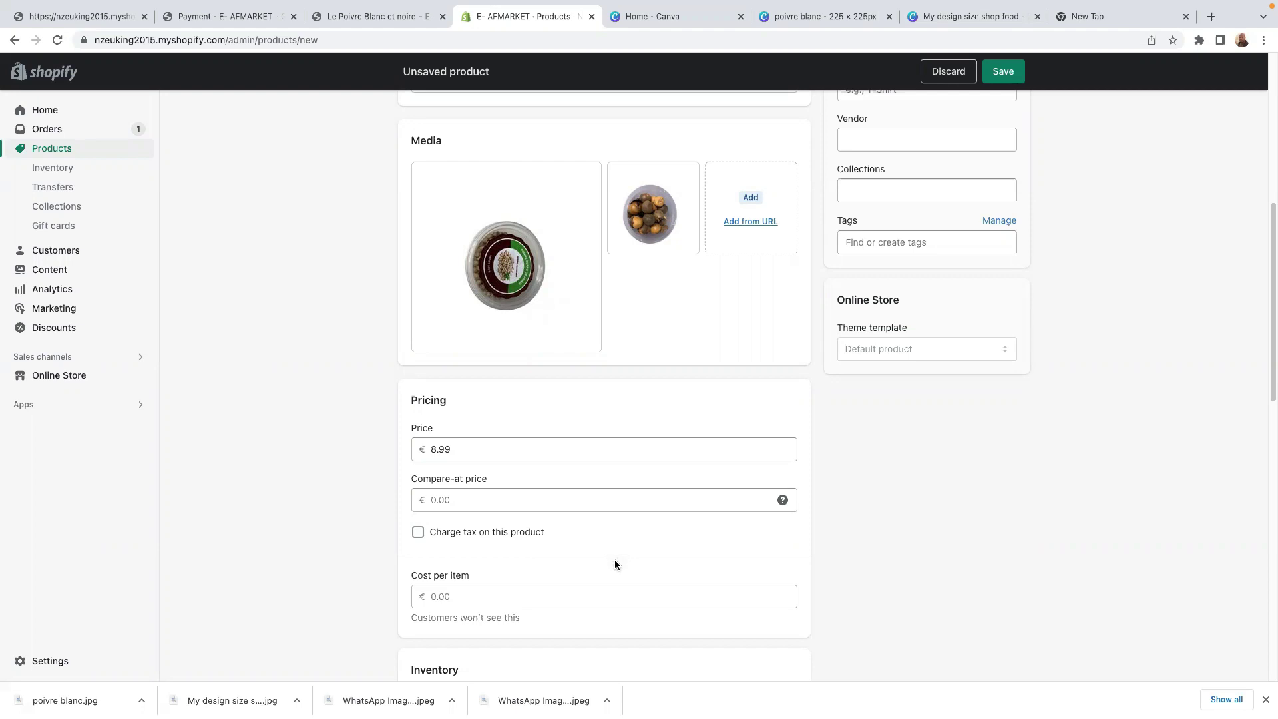
Step: Set the product's cost per item to €2.95
{"action": "scroll", "coordinate": [598, 550], "scroll_direction": "down", "scroll_amount": 3}
{"action": "left_click", "coordinate": [458, 482]}
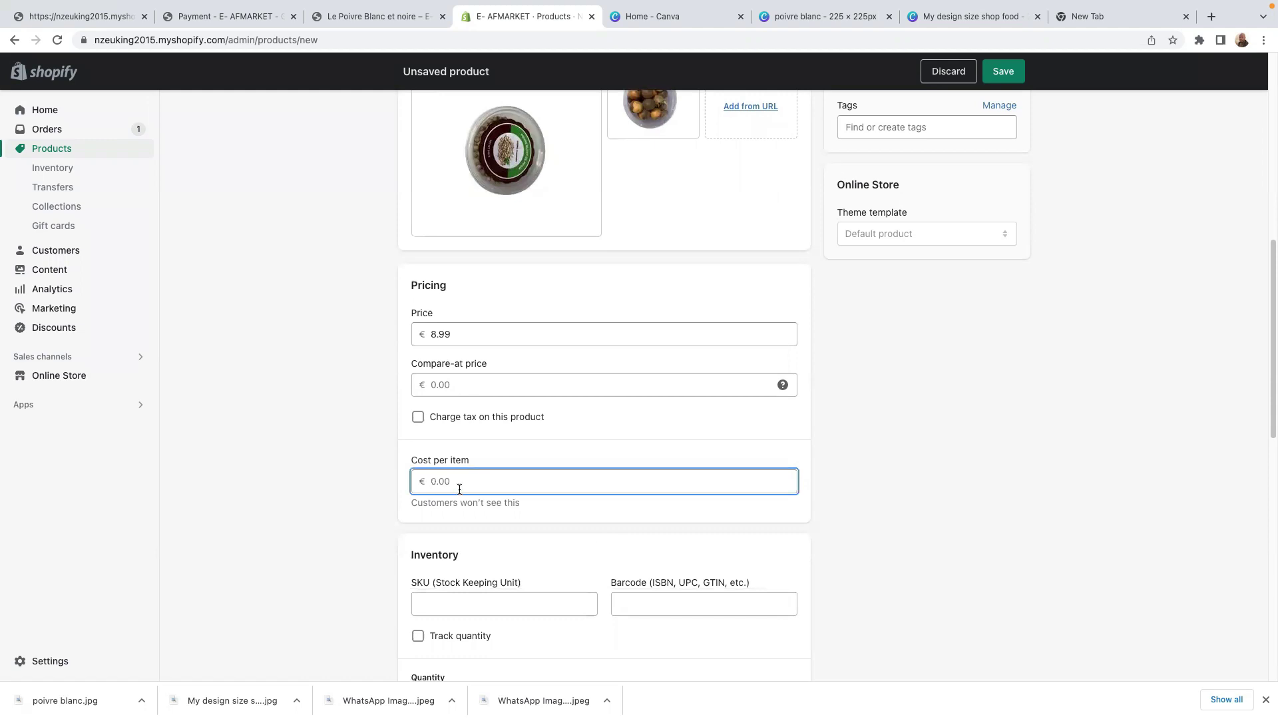
{"action": "type", "text": "2.99"}
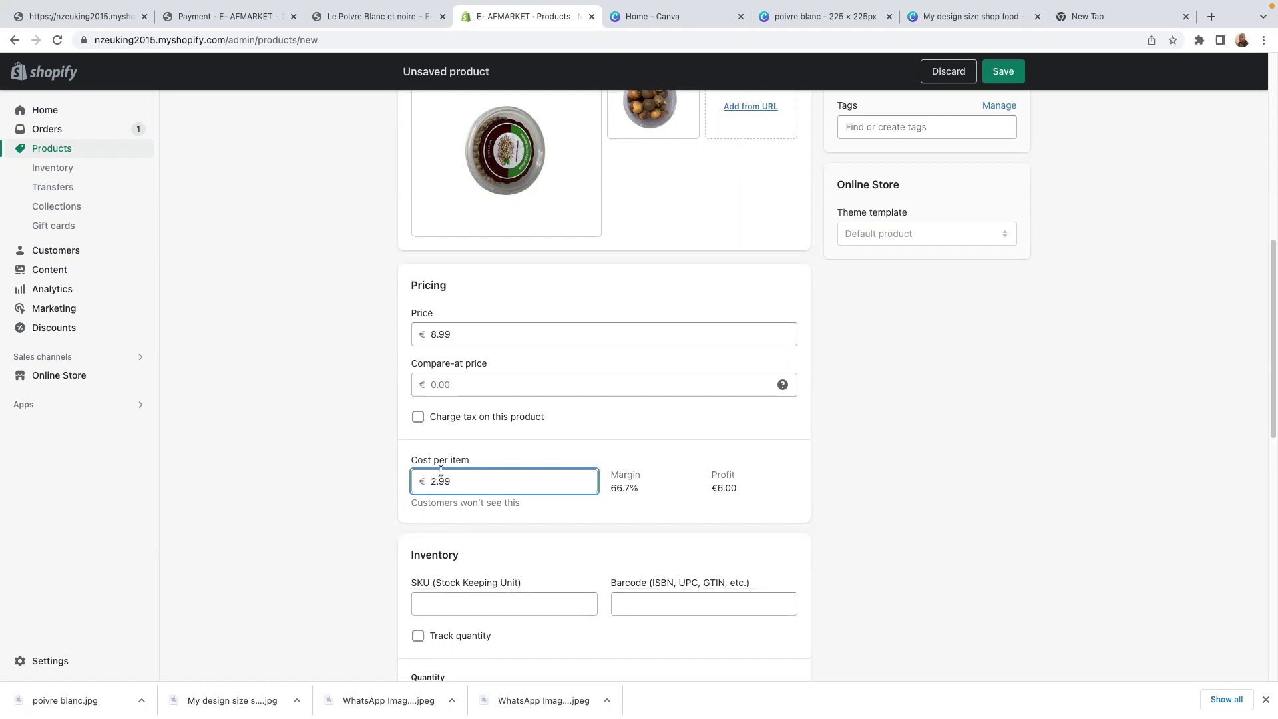
{"action": "key", "text": "BackSpace"}
{"action": "type", "text": "5"}
{"action": "scroll", "coordinate": [636, 564], "scroll_direction": "up", "scroll_amount": 4}
{"action": "scroll", "coordinate": [591, 557], "scroll_direction": "down", "scroll_amount": 6}
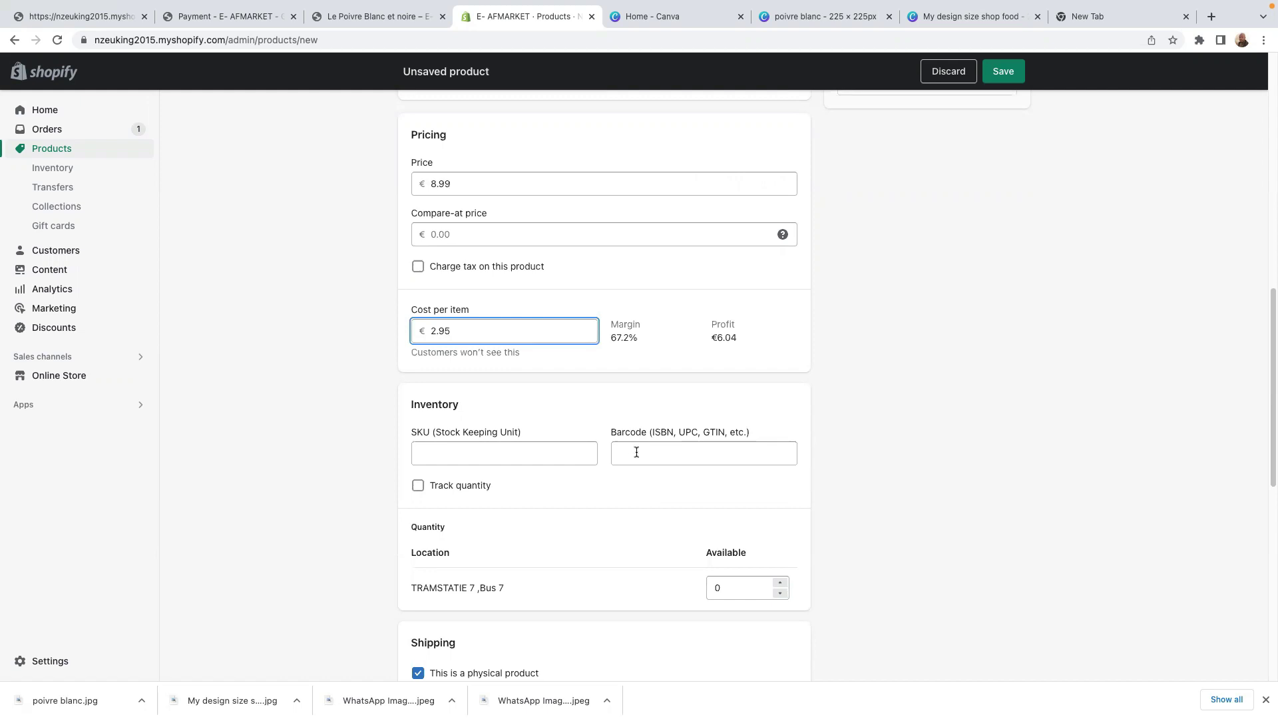
{"action": "left_click", "coordinate": [682, 455]}
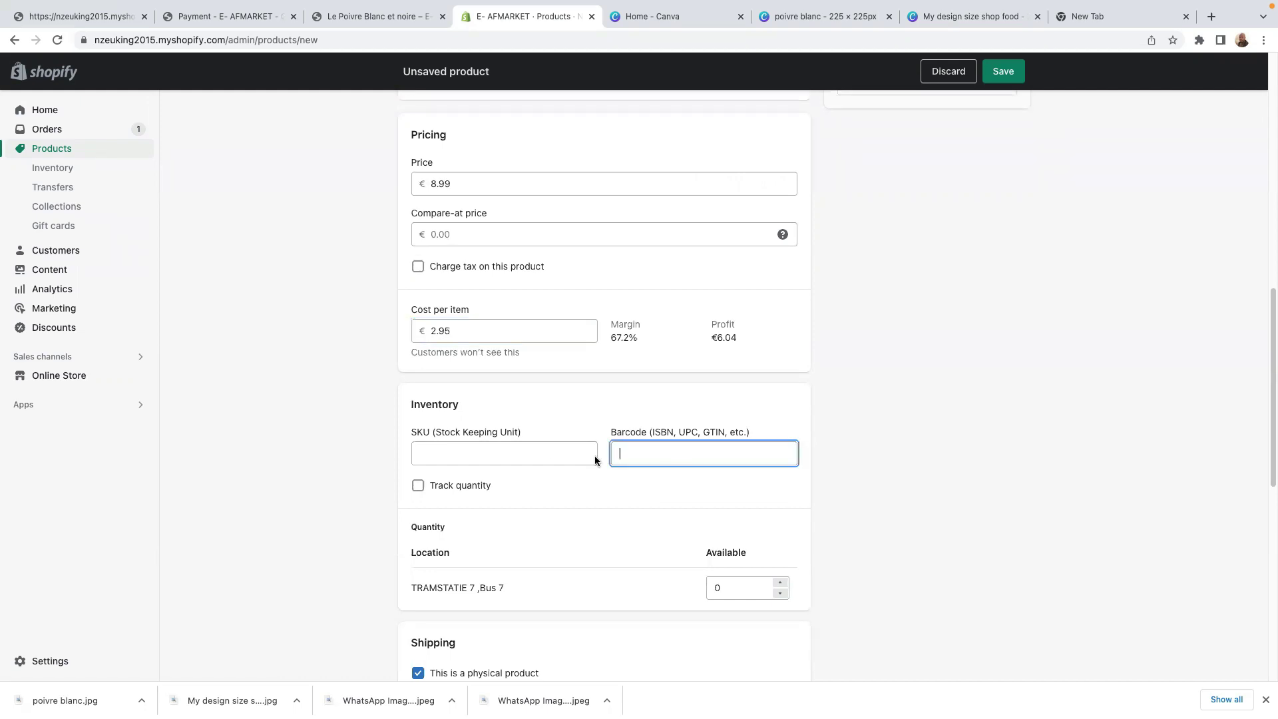
{"action": "left_click", "coordinate": [497, 455]}
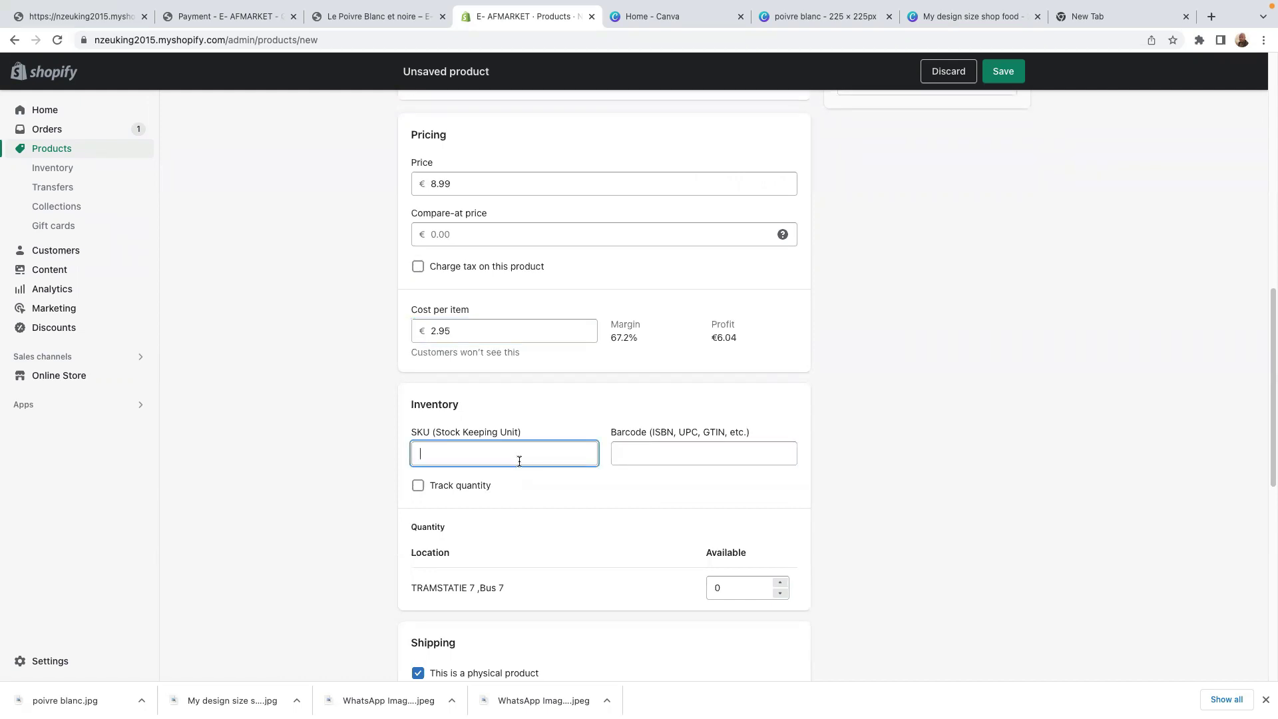
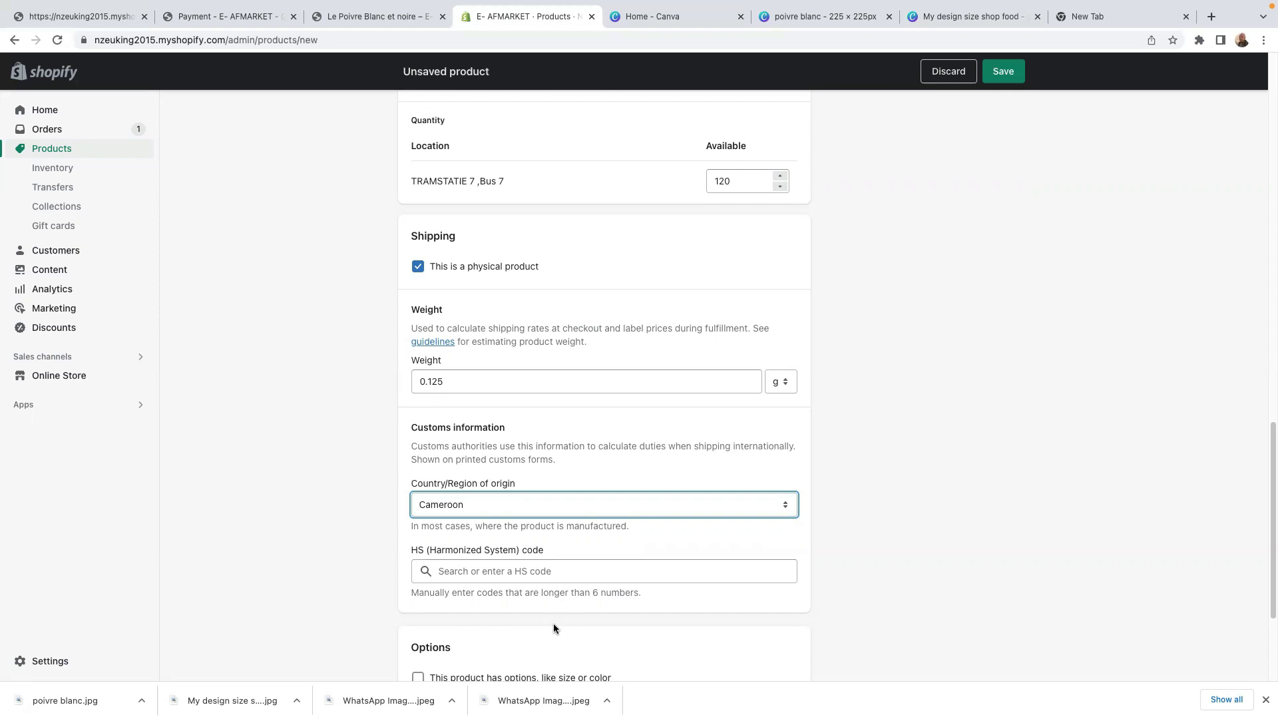
Step: Enable options for the product and name the first option Size
{"action": "scroll", "coordinate": [553, 623], "scroll_direction": "down", "scroll_amount": 3}
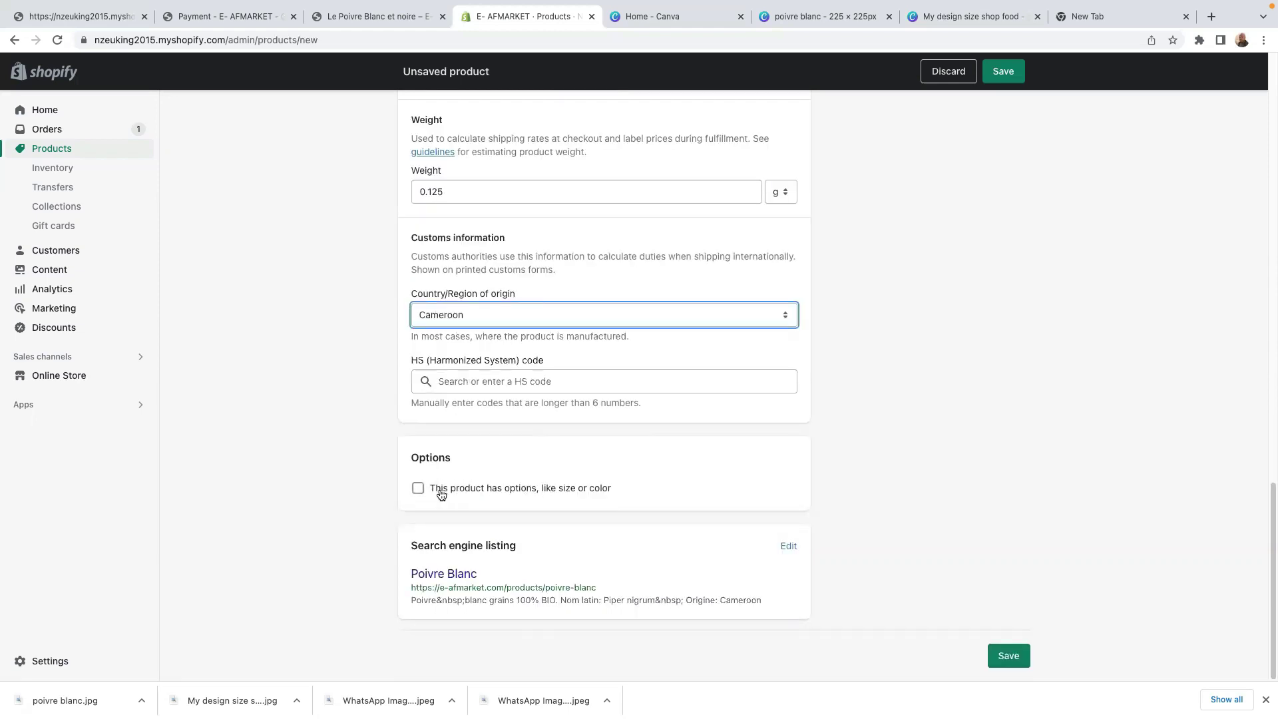
{"action": "left_click", "coordinate": [419, 489]}
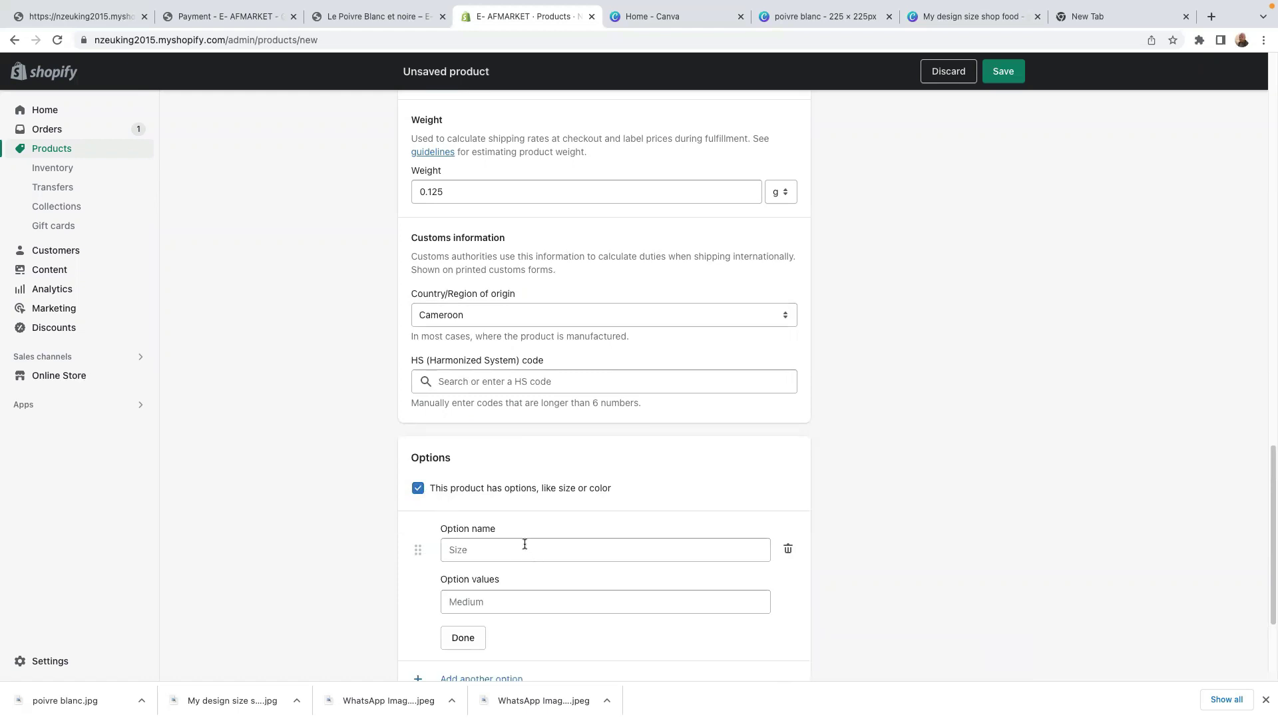
{"action": "left_click", "coordinate": [475, 547]}
{"action": "left_click", "coordinate": [471, 581]}
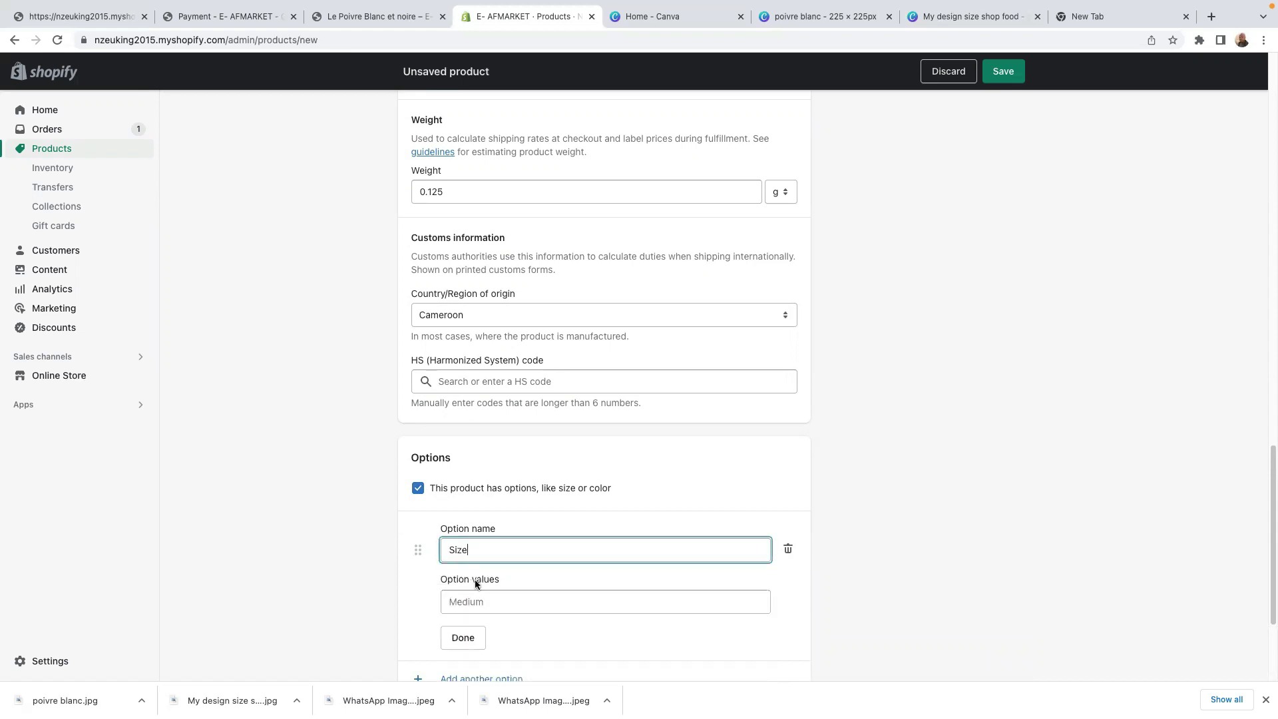
{"action": "left_click", "coordinate": [474, 601]}
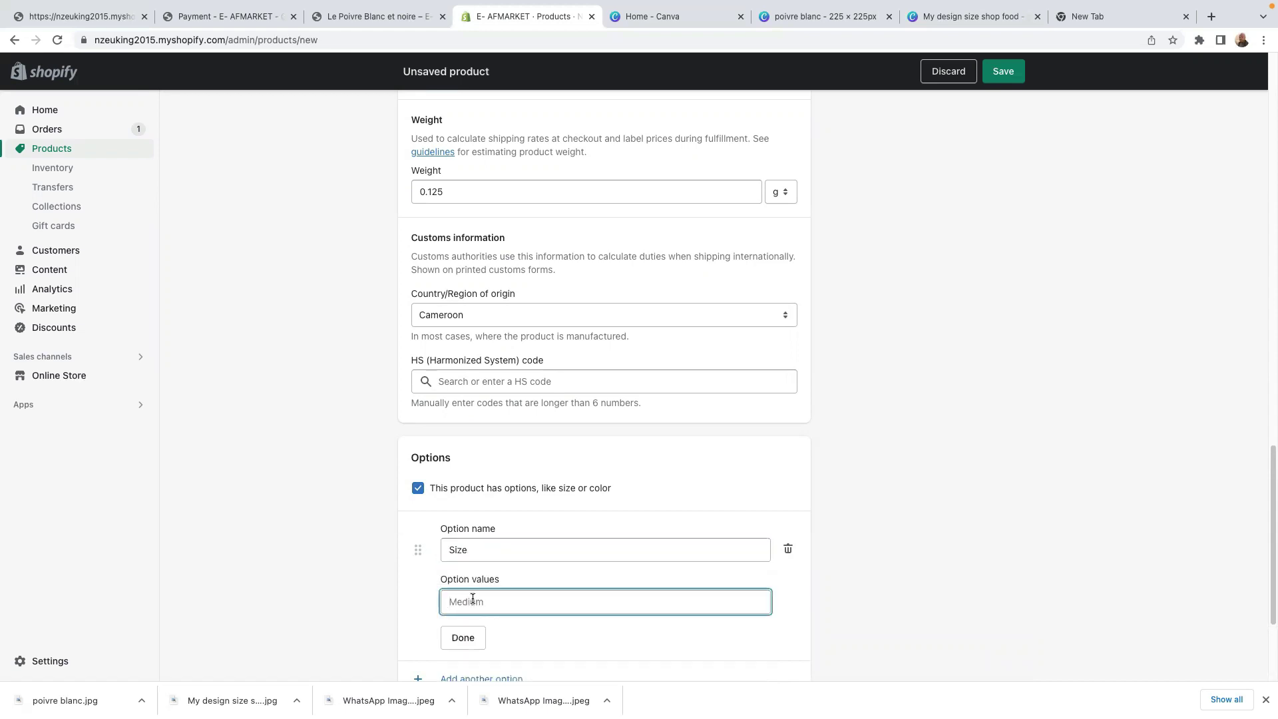
{"action": "type", "text": "0"}
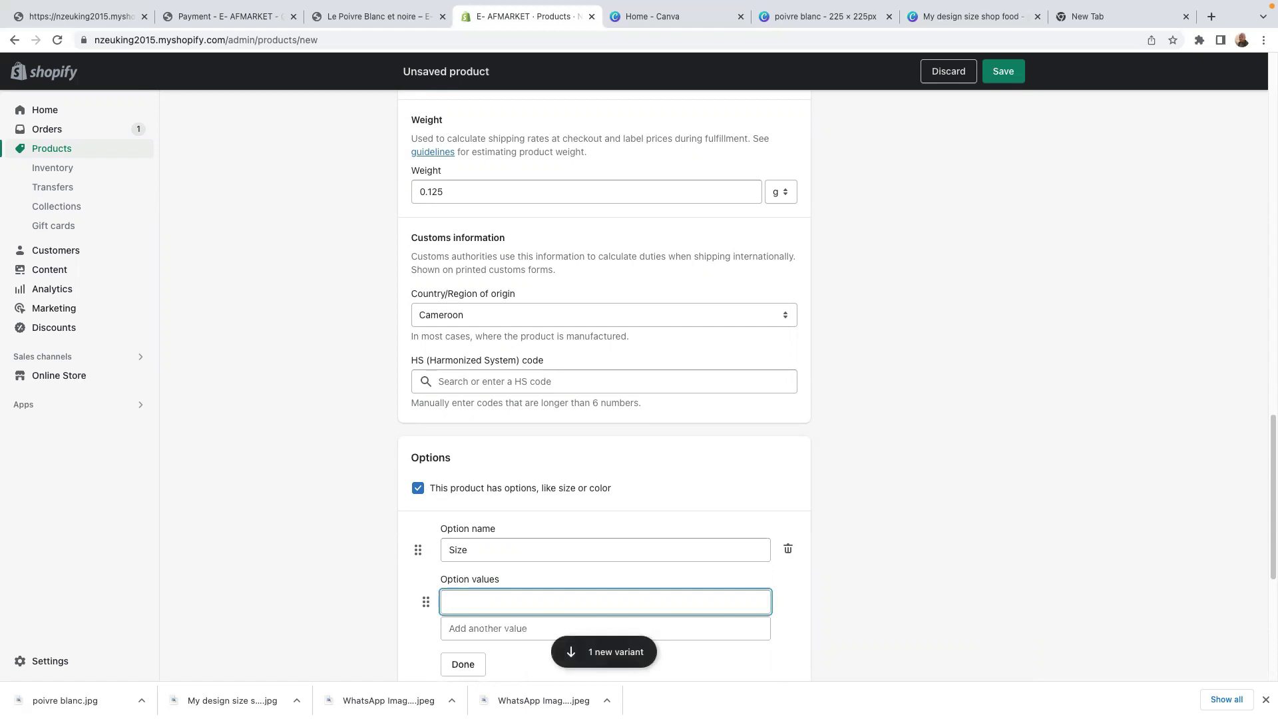
Step: Set the product's weight to 125 g and make the first Size option value 125 g
{"action": "double_click", "coordinate": [432, 192]}
{"action": "type", "text": "125"}
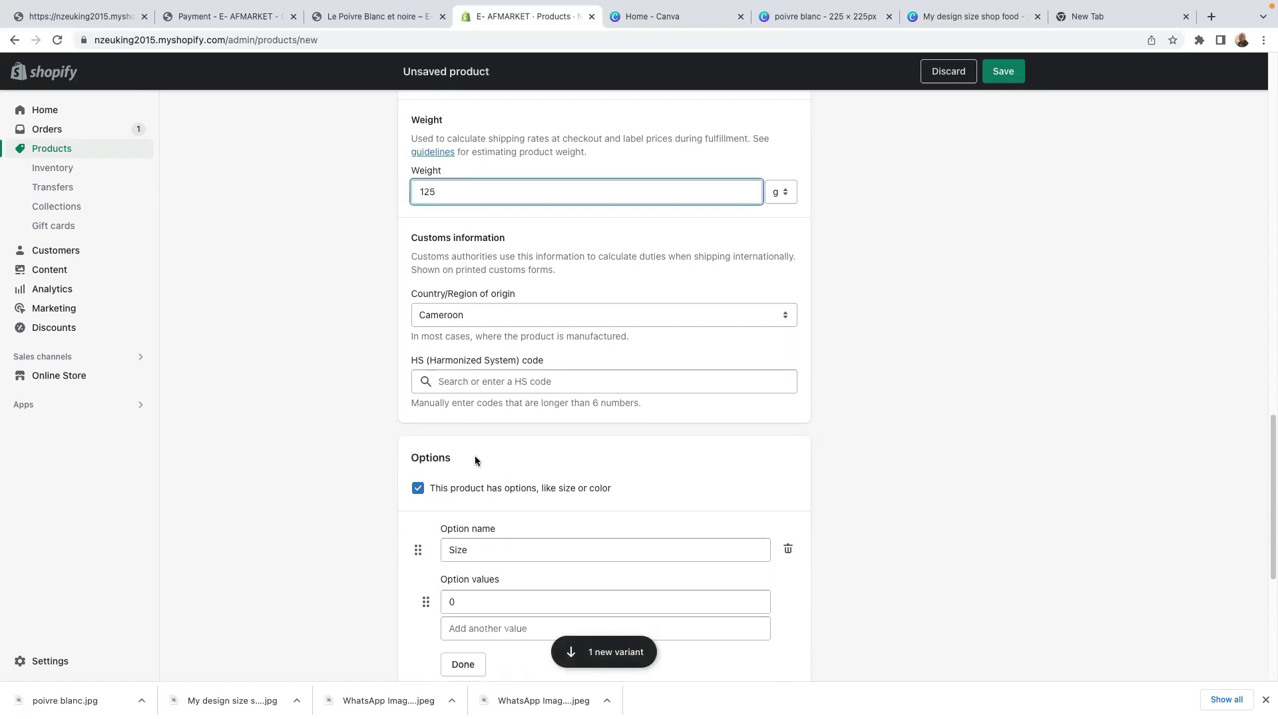
{"action": "left_click", "coordinate": [463, 600]}
{"action": "key", "text": "BackSpace"}
{"action": "type", "text": "125"}
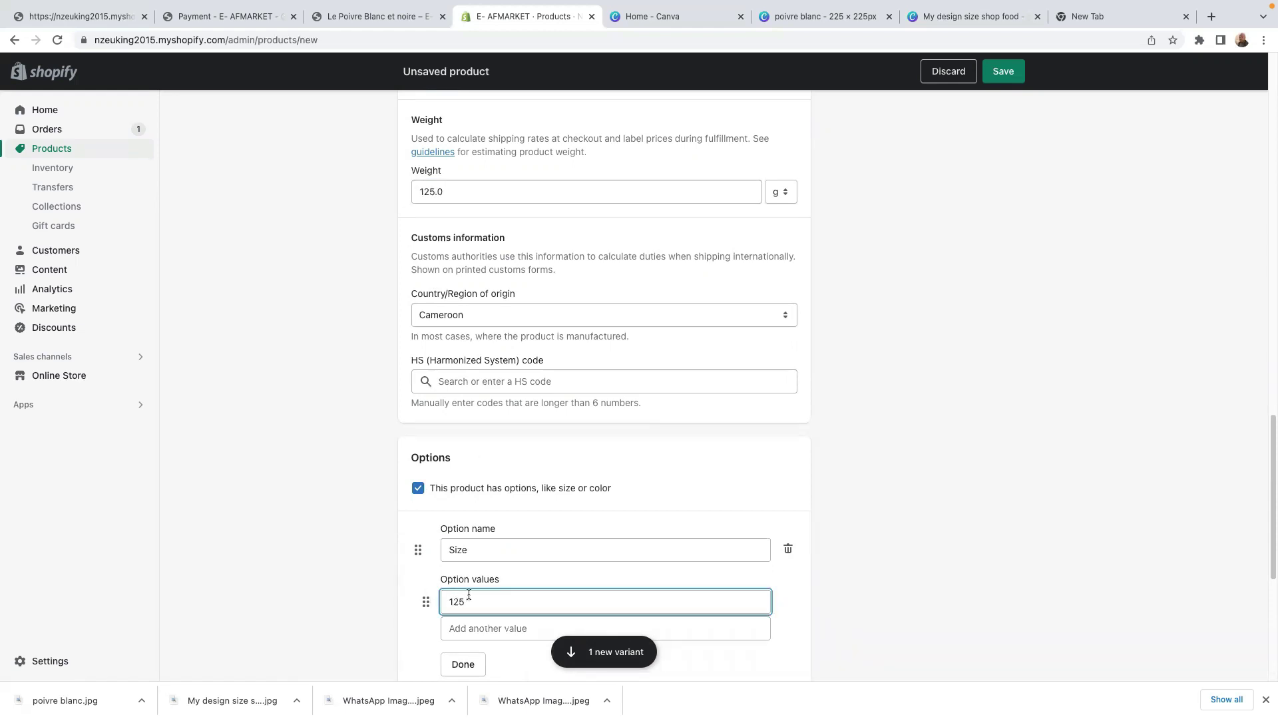
{"action": "type", "text": " g"}
Step: Add 250g and 1000g as further Size values and rewrite the first value as 125g
{"action": "scroll", "coordinate": [483, 607], "scroll_direction": "down", "scroll_amount": 1}
{"action": "left_click", "coordinate": [482, 611]}
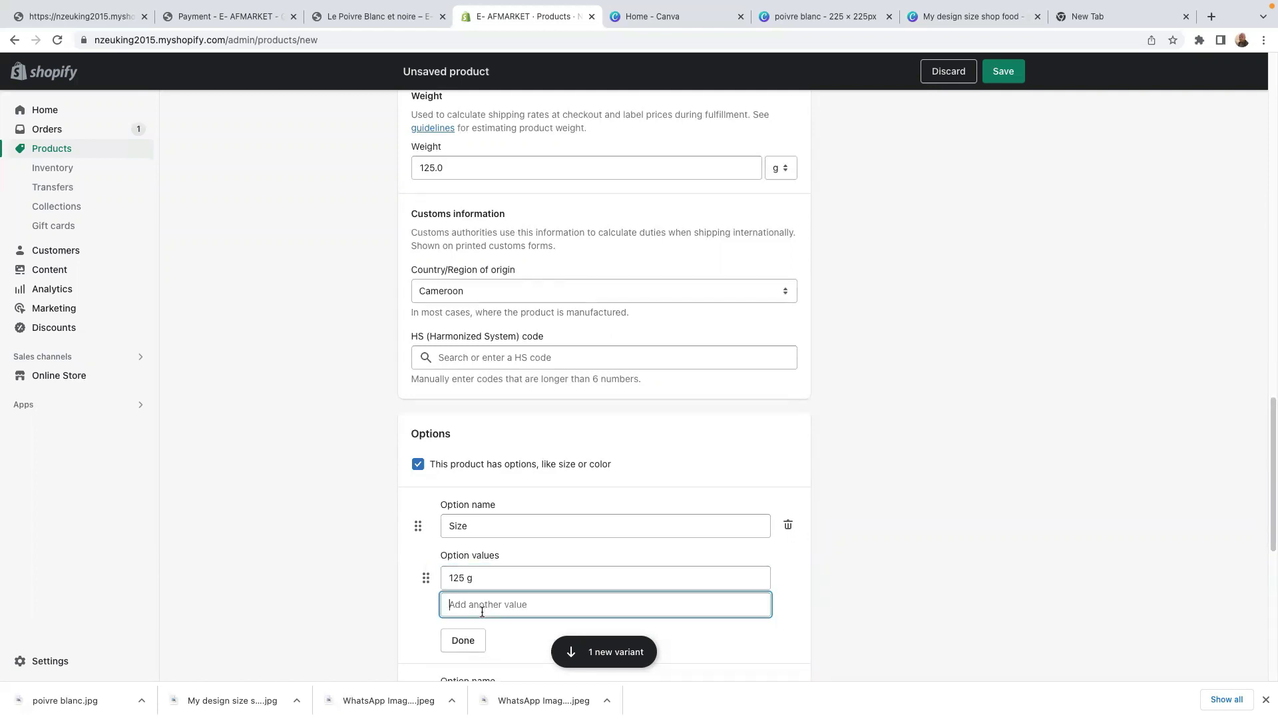
{"action": "type", "text": "15"}
{"action": "key", "text": "BackSpace"}
{"action": "key", "text": "BackSpace"}
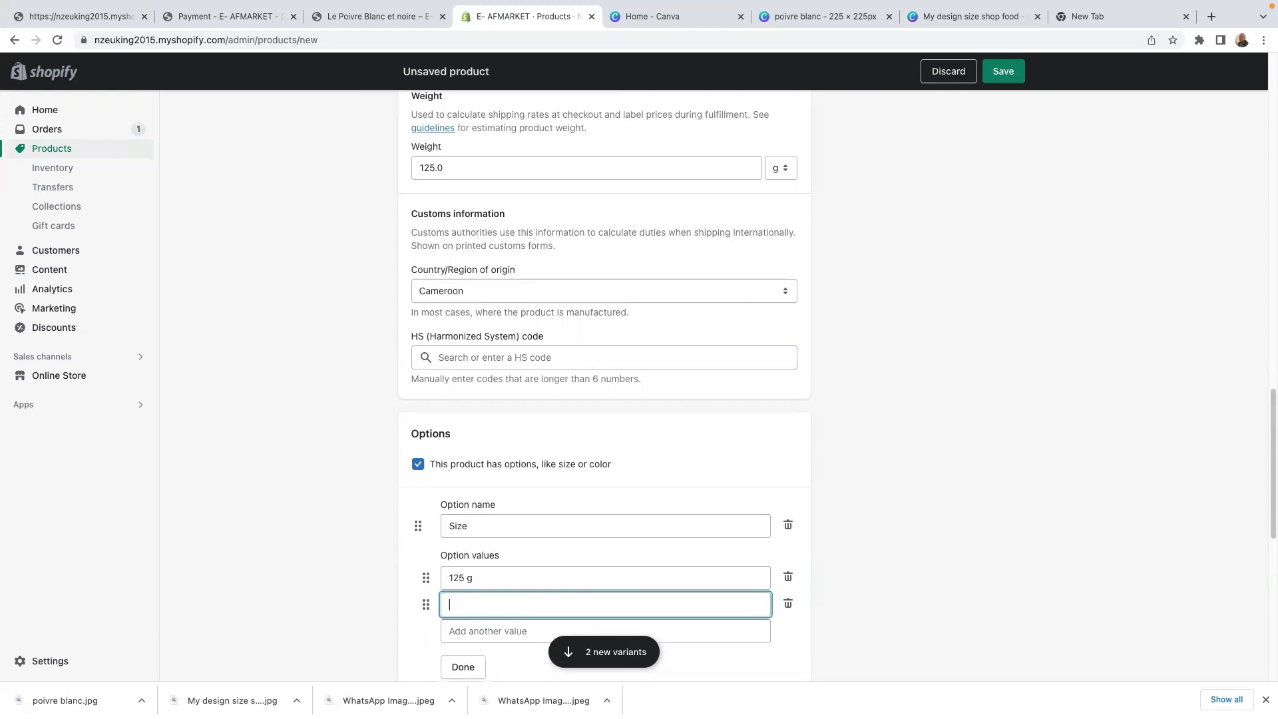
{"action": "type", "text": "250g"}
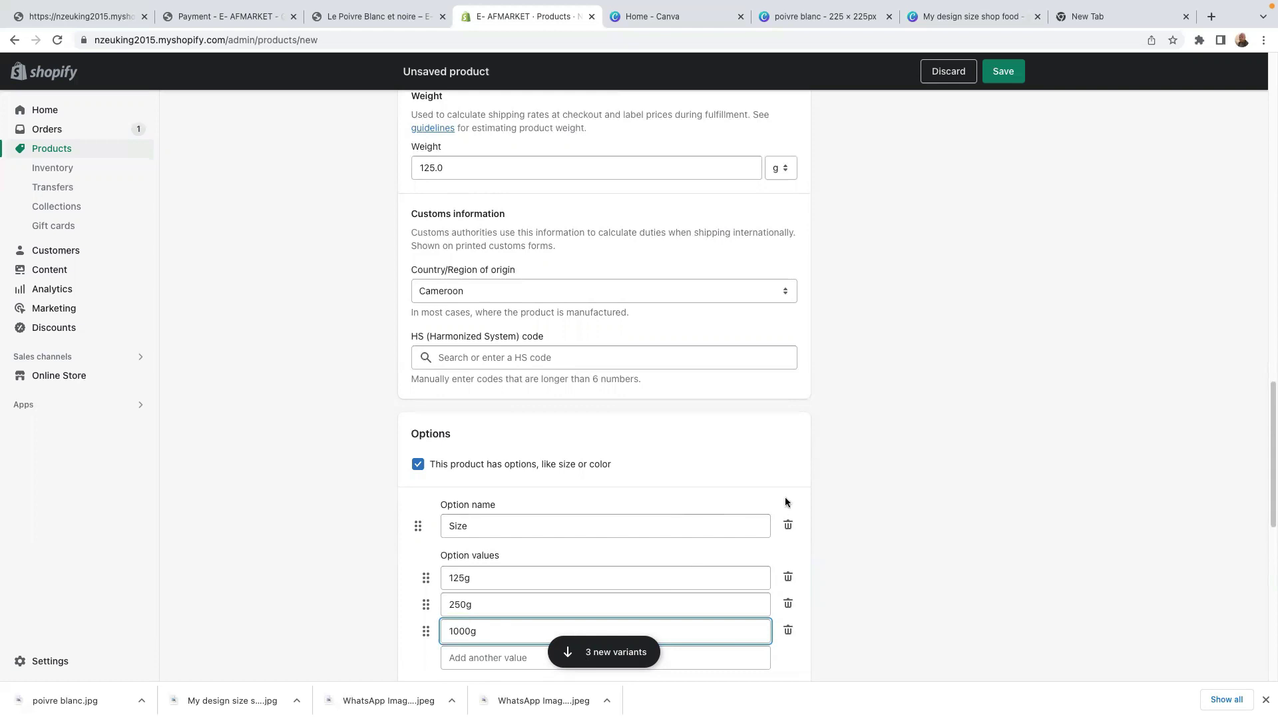
Step: Finish the Size option and delete the empty second option
{"action": "scroll", "coordinate": [791, 497], "scroll_direction": "down", "scroll_amount": 2}
{"action": "scroll", "coordinate": [796, 504], "scroll_direction": "down", "scroll_amount": 2}
{"action": "left_click", "coordinate": [463, 468]}
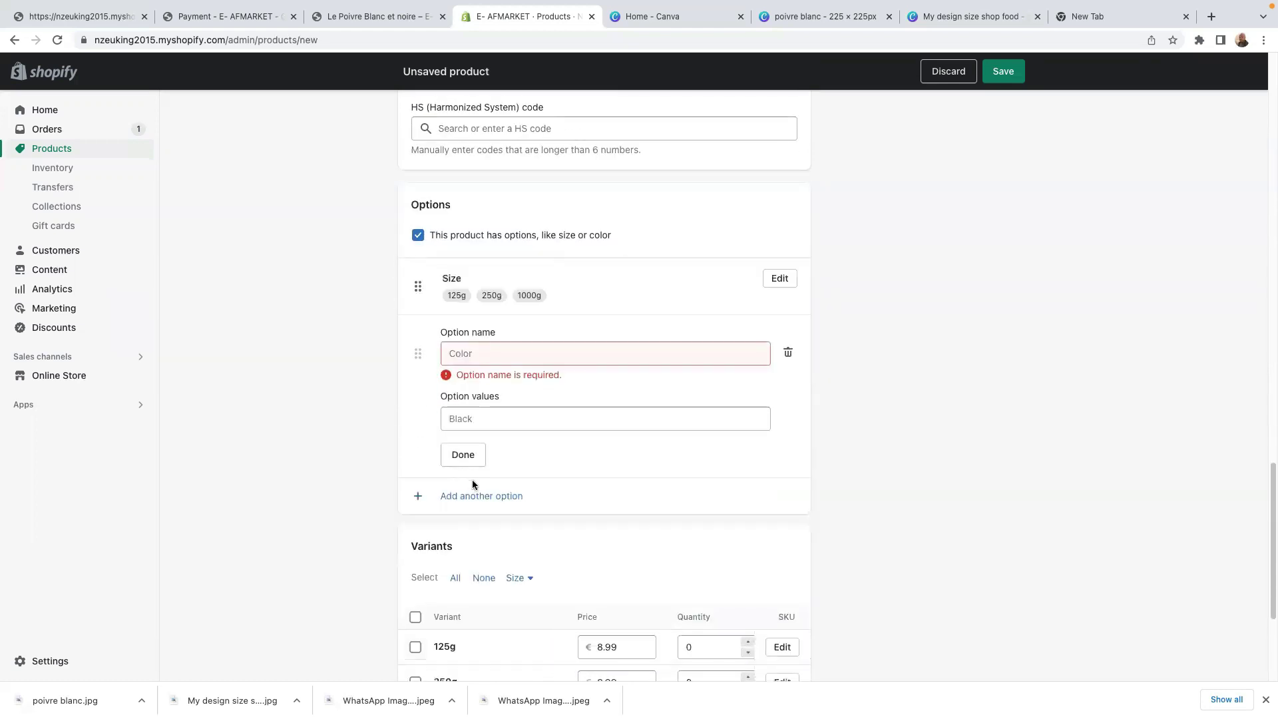
{"action": "left_click", "coordinate": [788, 354]}
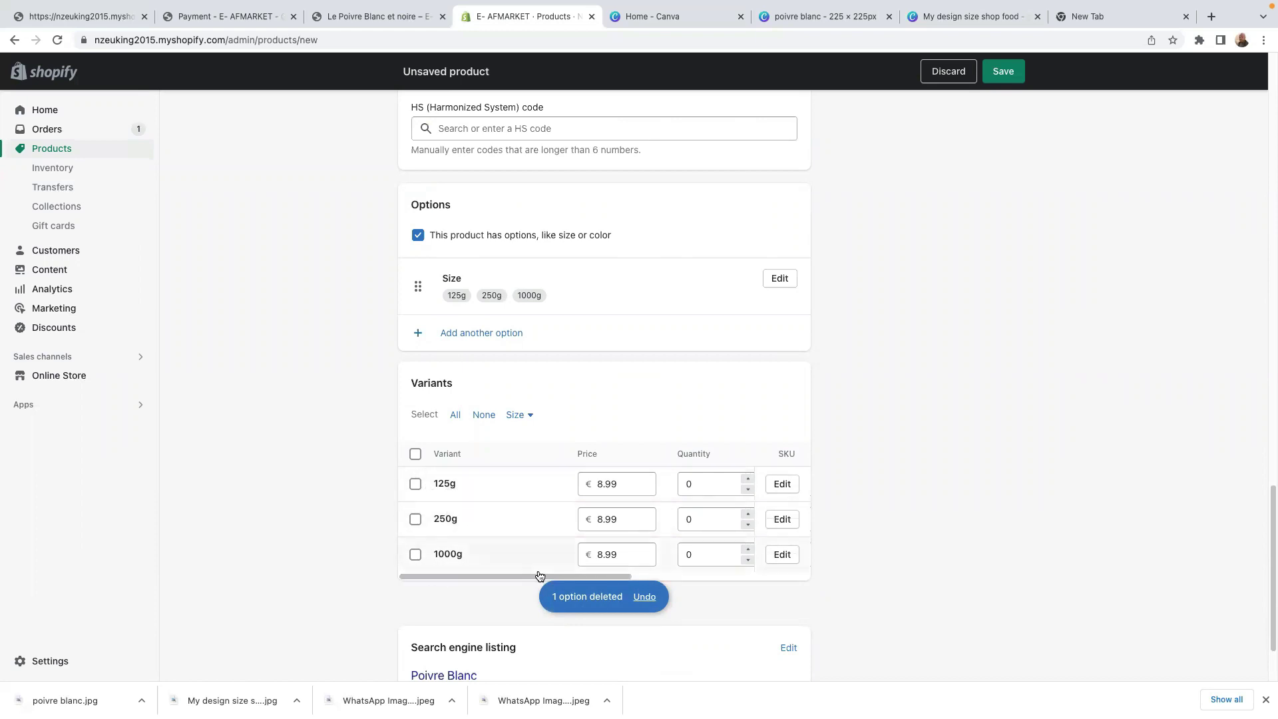
Step: Set the price of the 250g variant to €16.00
{"action": "left_click", "coordinate": [621, 519]}
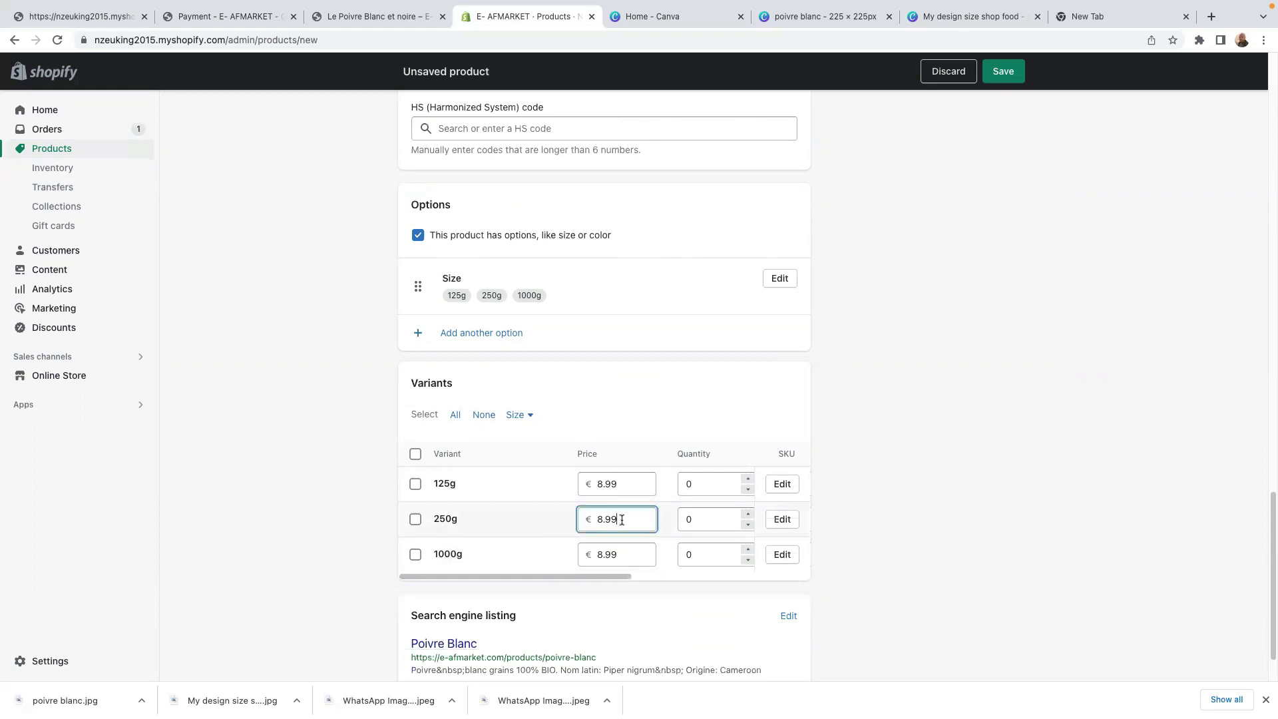
{"action": "key", "text": "BackSpace"}
{"action": "key", "text": "BackSpace"}
{"action": "key", "text": "BackSpace"}
{"action": "key", "text": "ctrl+z"}
{"action": "key", "text": "ctrl+a"}
{"action": "type", "text": "16.00"}
Step: Set the price of the 1000g variant to €50.00
{"action": "left_click", "coordinate": [619, 547]}
{"action": "key", "text": "BackSpace"}
{"action": "key", "text": "BackSpace"}
{"action": "key", "text": "BackSpace"}
{"action": "key", "text": "BackSpace"}
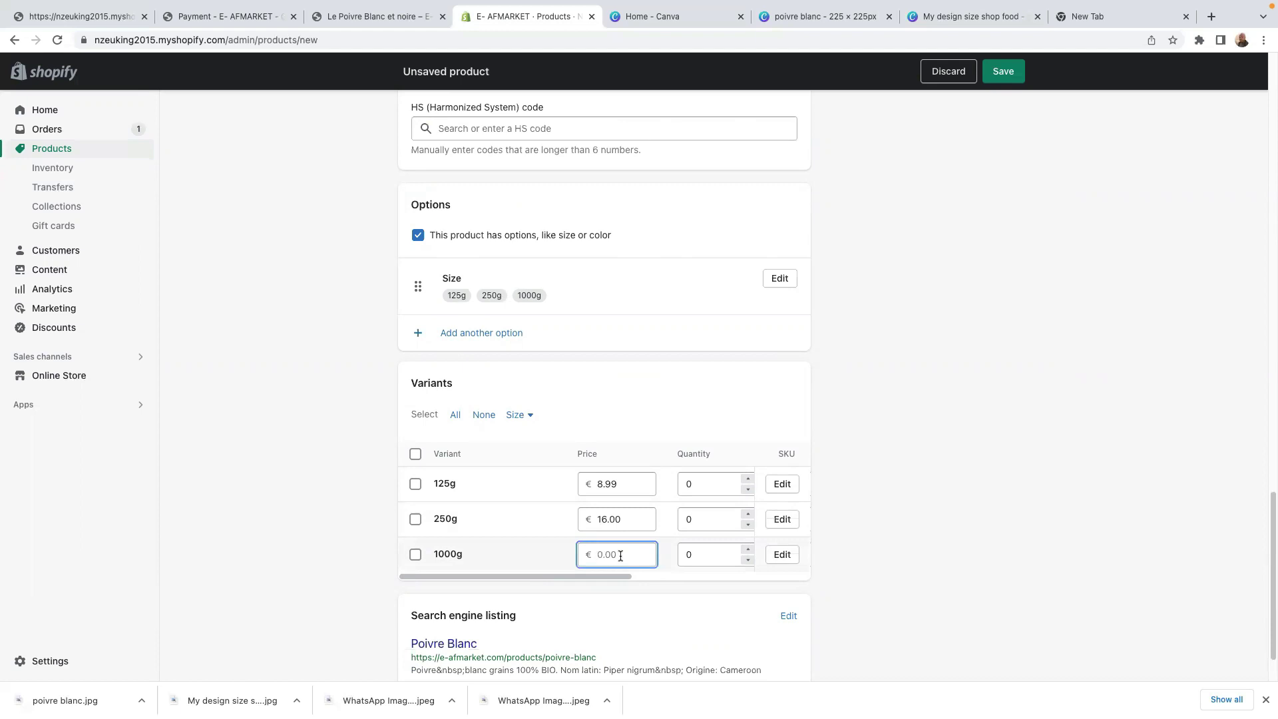
{"action": "type", "text": "50.00"}
Step: Set the quantity of the 125g, 250g and 1000g variants to 120 each
{"action": "left_click", "coordinate": [693, 485]}
{"action": "type", "text": "120"}
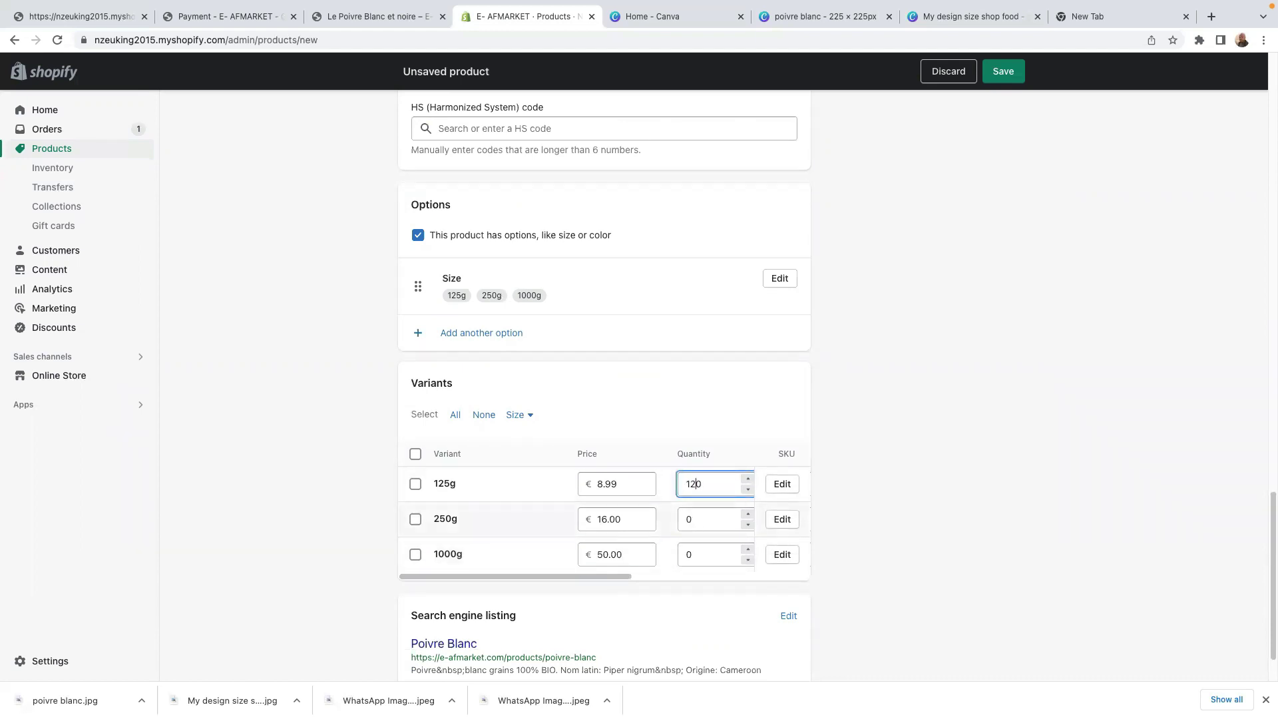
{"action": "left_click", "coordinate": [688, 519]}
{"action": "type", "text": "120"}
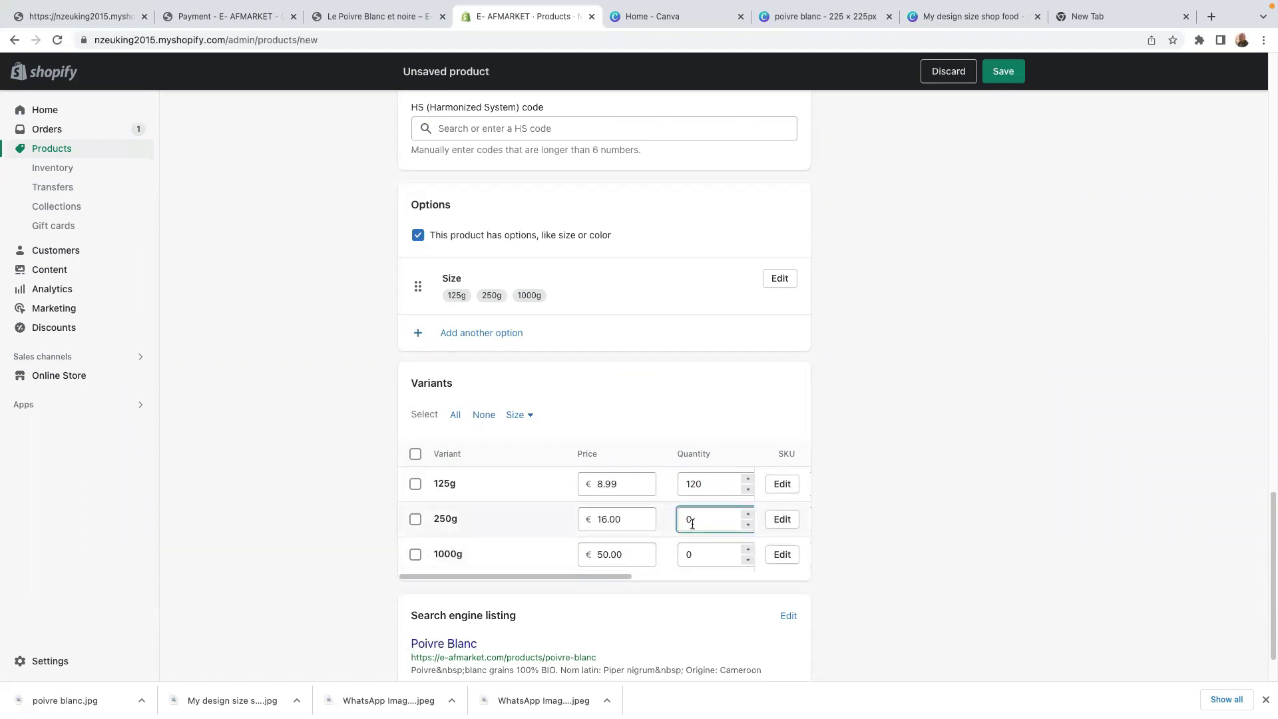
{"action": "left_click", "coordinate": [692, 554]}
{"action": "type", "text": "120"}
Step: Set the product's status to Draft and switch it back to Active
{"action": "scroll", "coordinate": [765, 456], "scroll_direction": "up", "scroll_amount": 10}
{"action": "scroll", "coordinate": [765, 460], "scroll_direction": "up", "scroll_amount": 15}
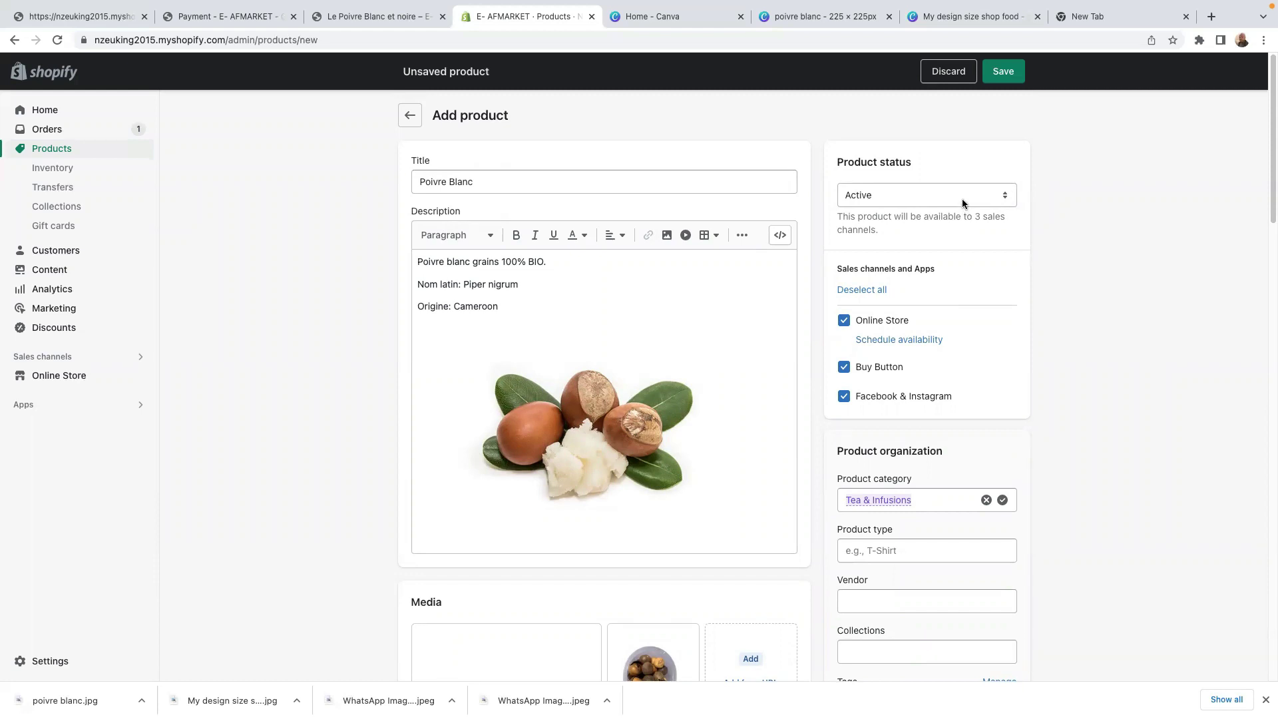
{"action": "left_click", "coordinate": [933, 201]}
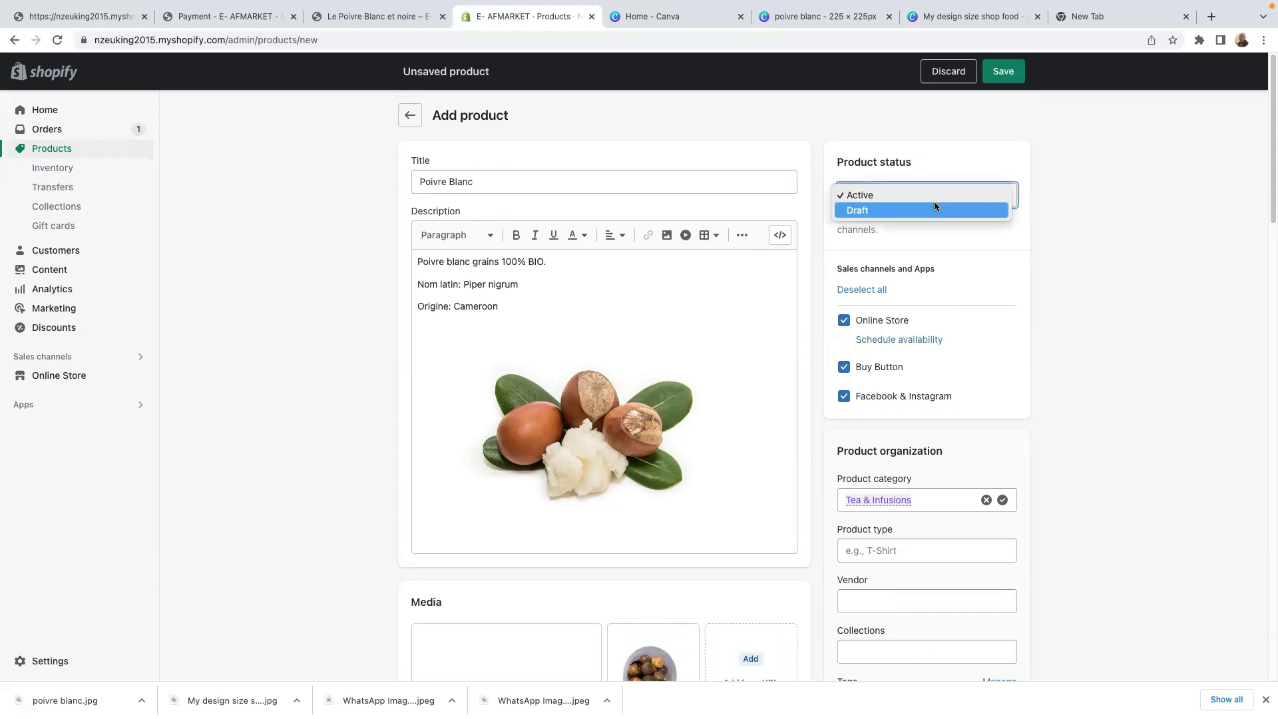
{"action": "left_click", "coordinate": [861, 211]}
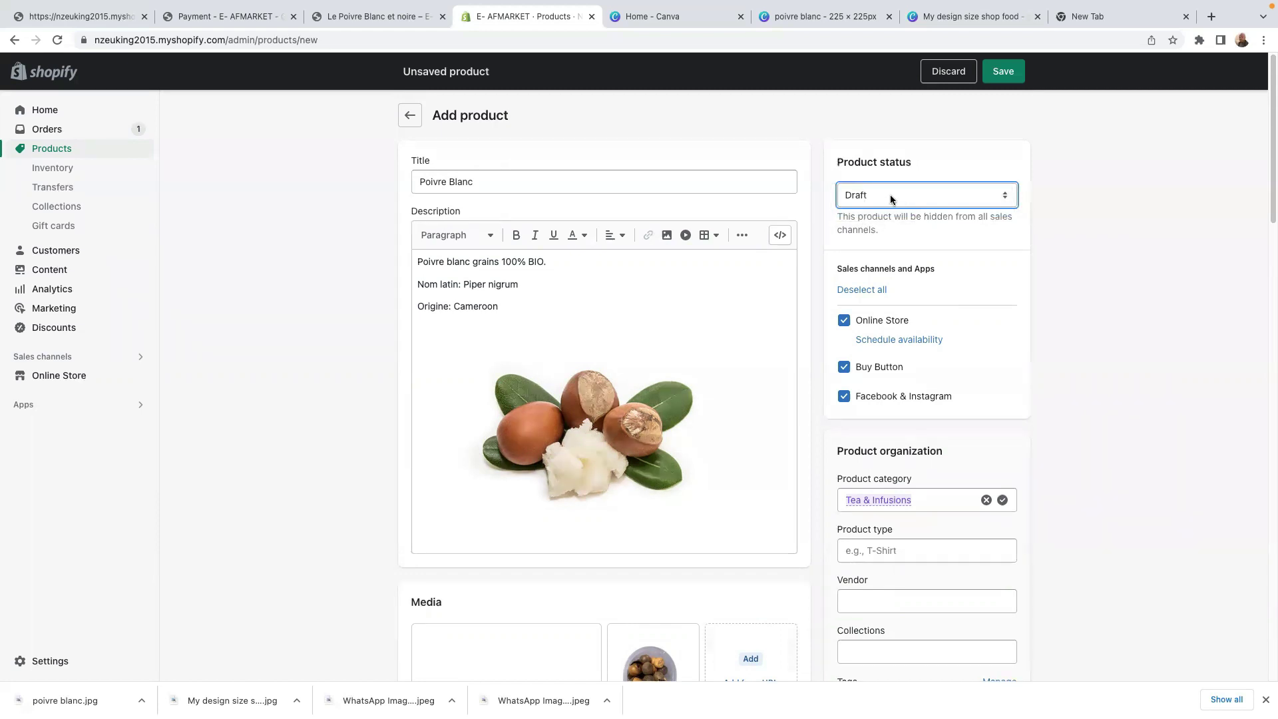
{"action": "left_click", "coordinate": [891, 199]}
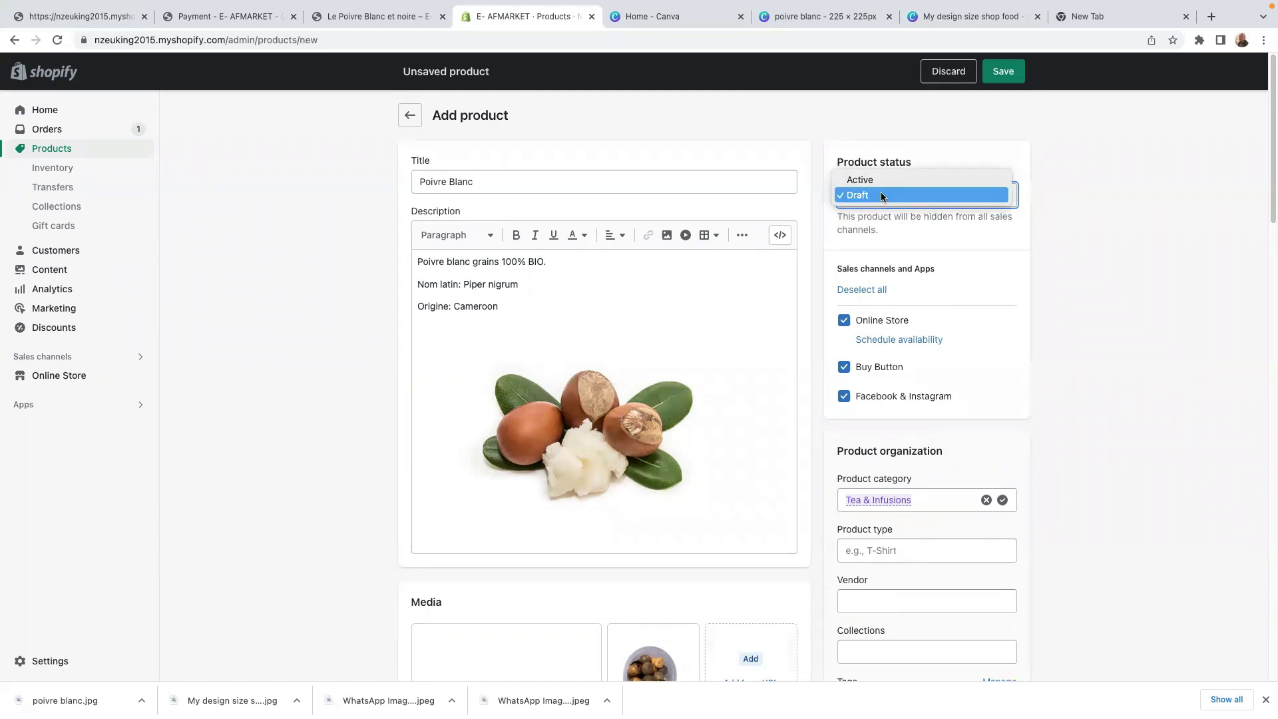
{"action": "left_click", "coordinate": [880, 178]}
{"action": "scroll", "coordinate": [953, 333], "scroll_direction": "down", "scroll_amount": 1}
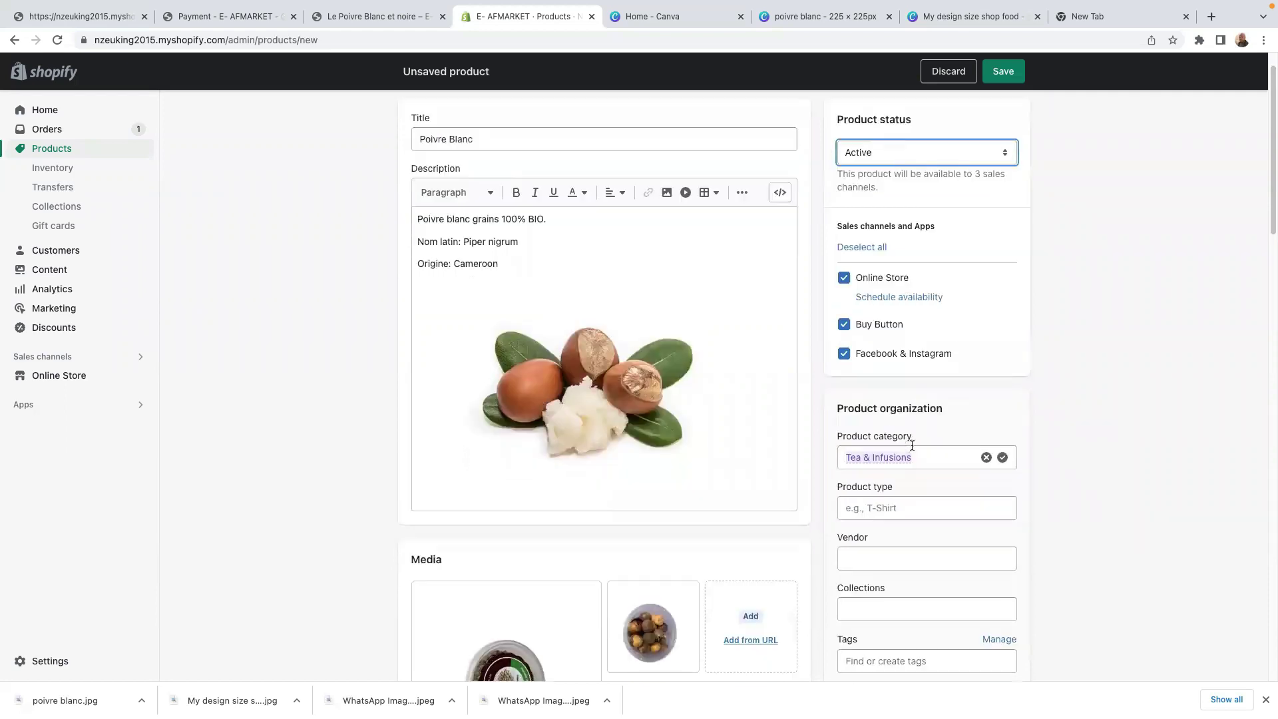
{"action": "scroll", "coordinate": [943, 477], "scroll_direction": "down", "scroll_amount": 1}
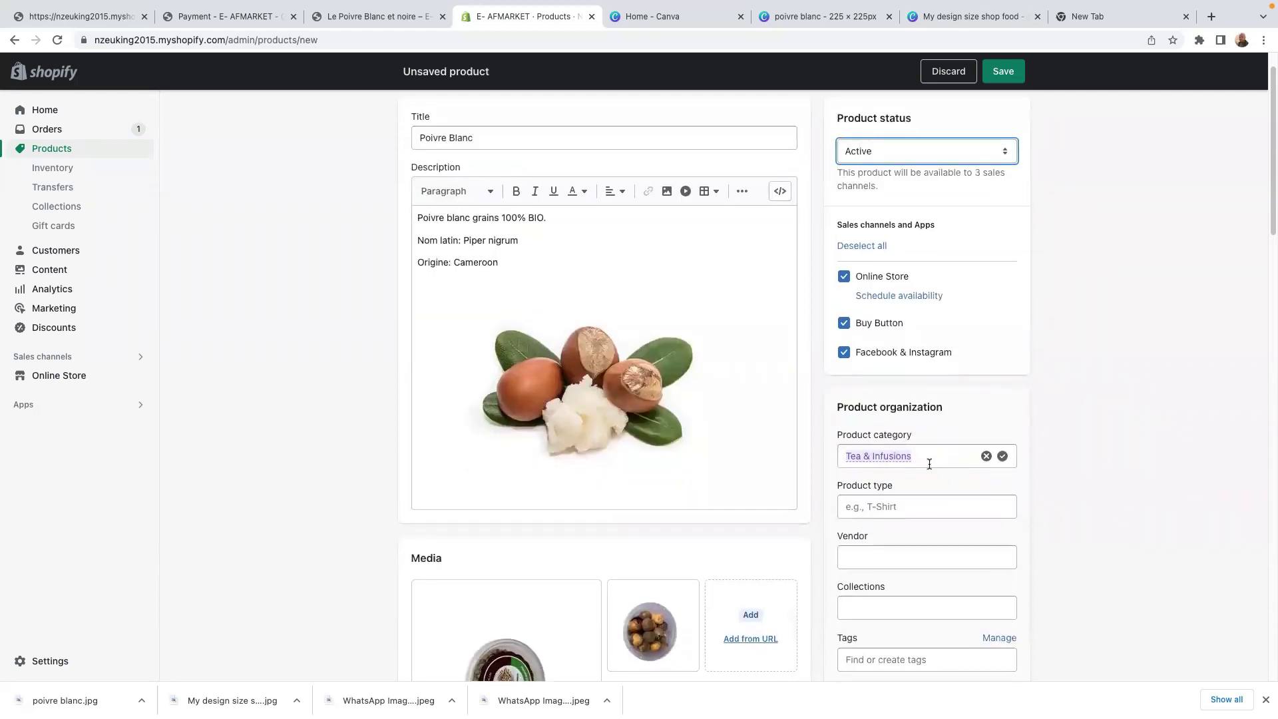
{"action": "left_click", "coordinate": [920, 461]}
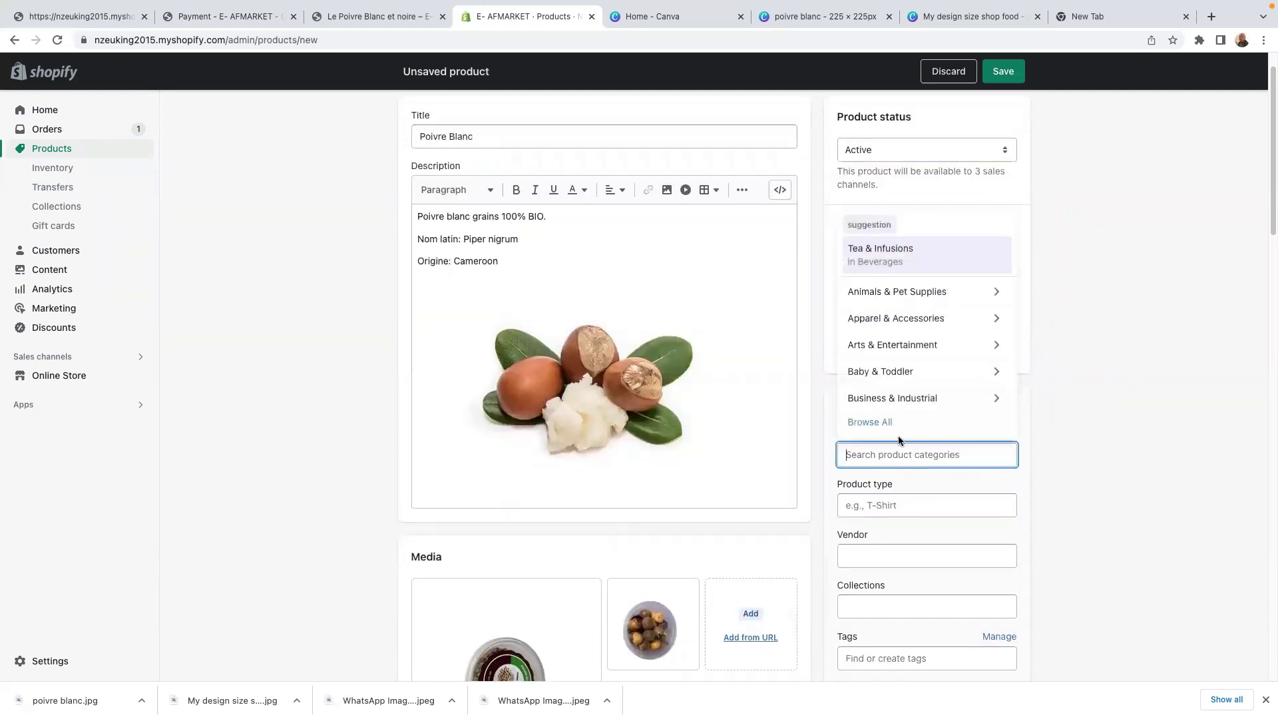
{"action": "left_click", "coordinate": [1118, 351]}
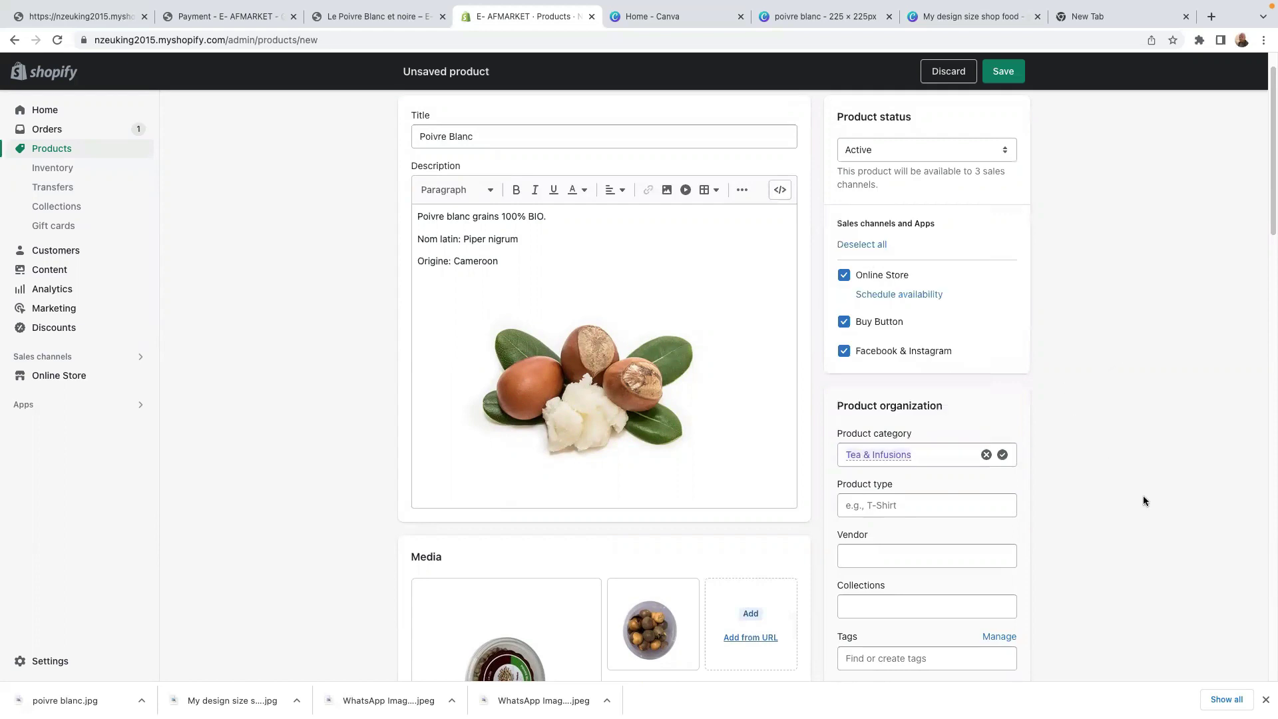
Step: Set the product type to food and choose E- AFMARKET as the vendor
{"action": "left_click", "coordinate": [902, 515]}
{"action": "type", "text": "food"}
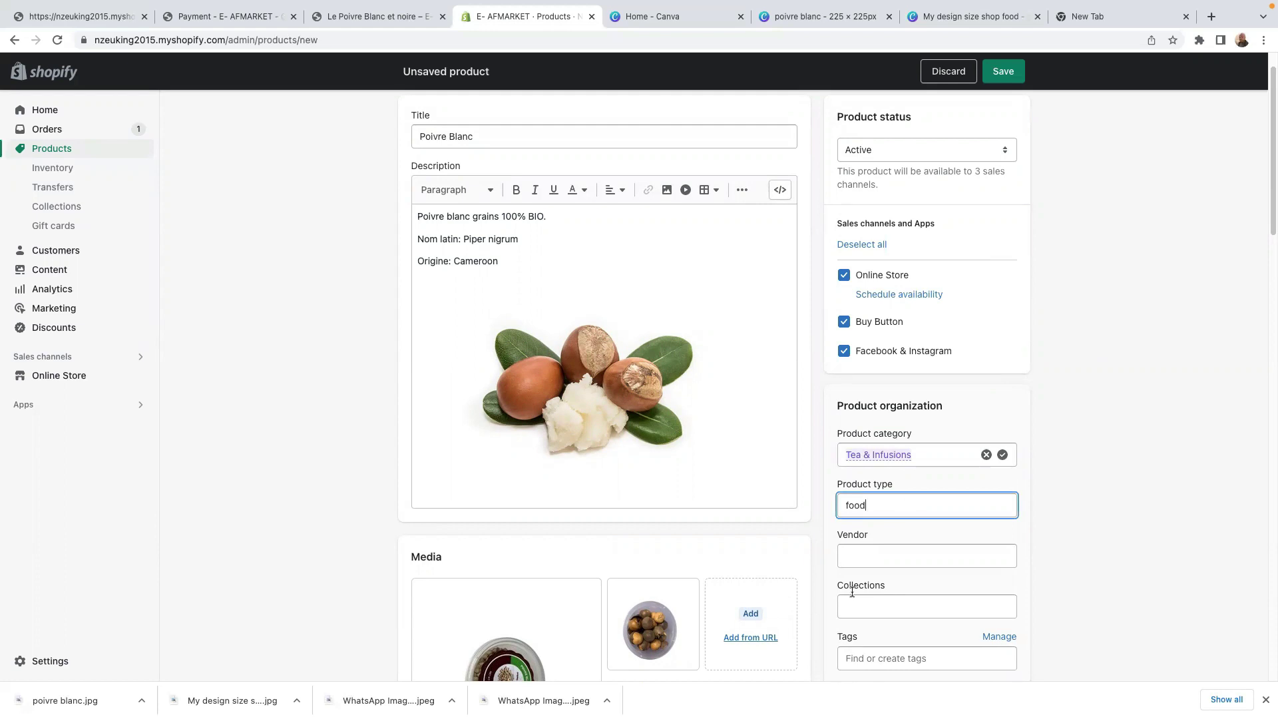
{"action": "left_click", "coordinate": [863, 558]}
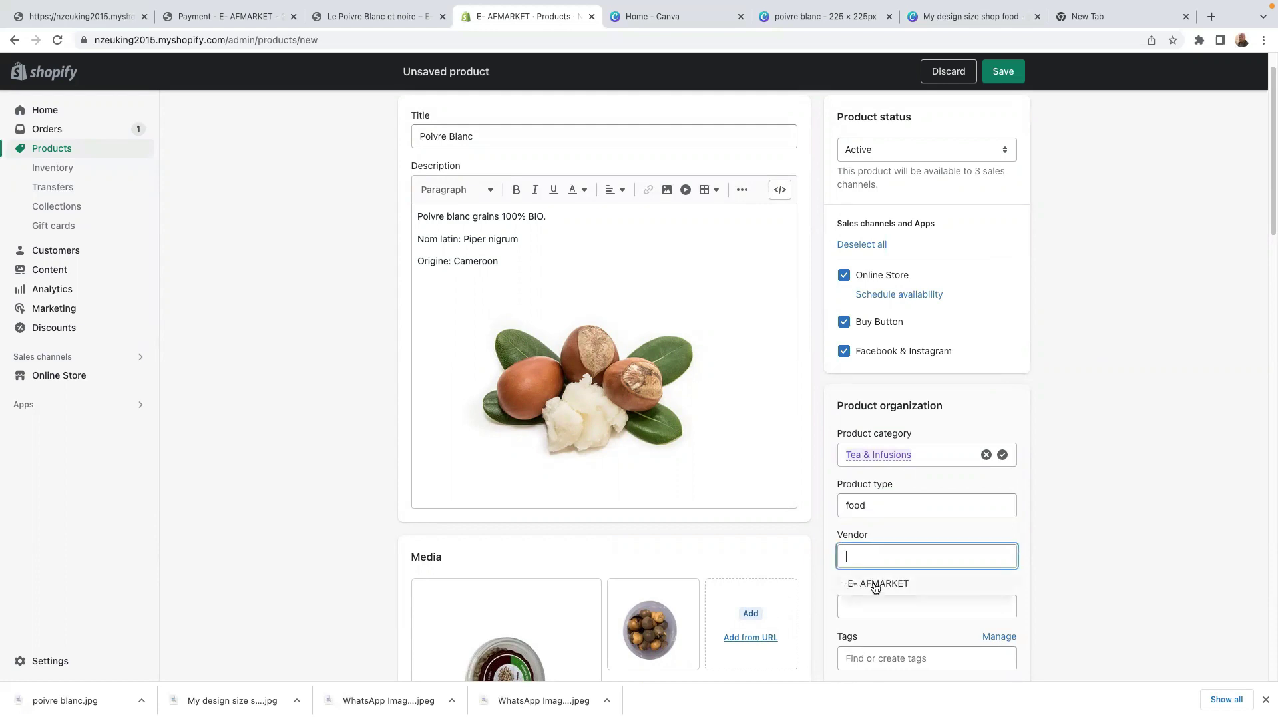
{"action": "left_click", "coordinate": [875, 589]}
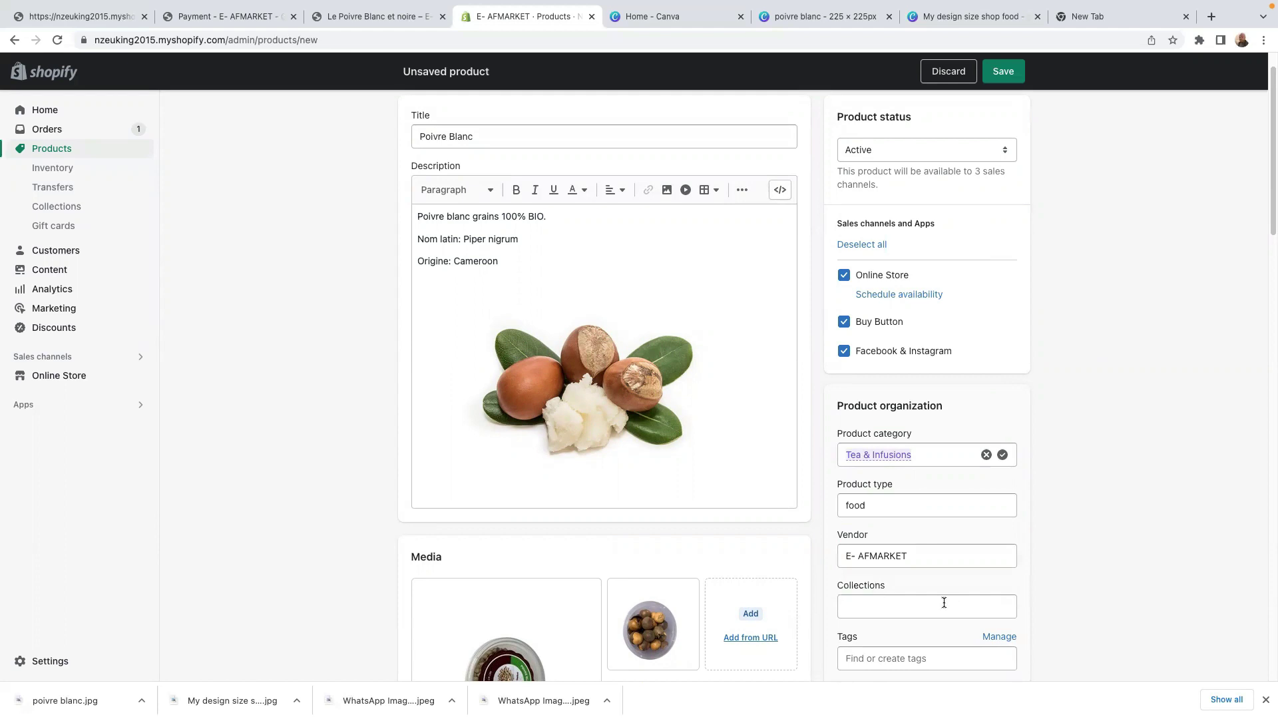
{"action": "left_click", "coordinate": [896, 613]}
{"action": "type", "text": "tast"}
{"action": "key", "text": "BackSpace"}
{"action": "key", "text": "BackSpace"}
{"action": "key", "text": "BackSpace"}
{"action": "key", "text": "BackSpace"}
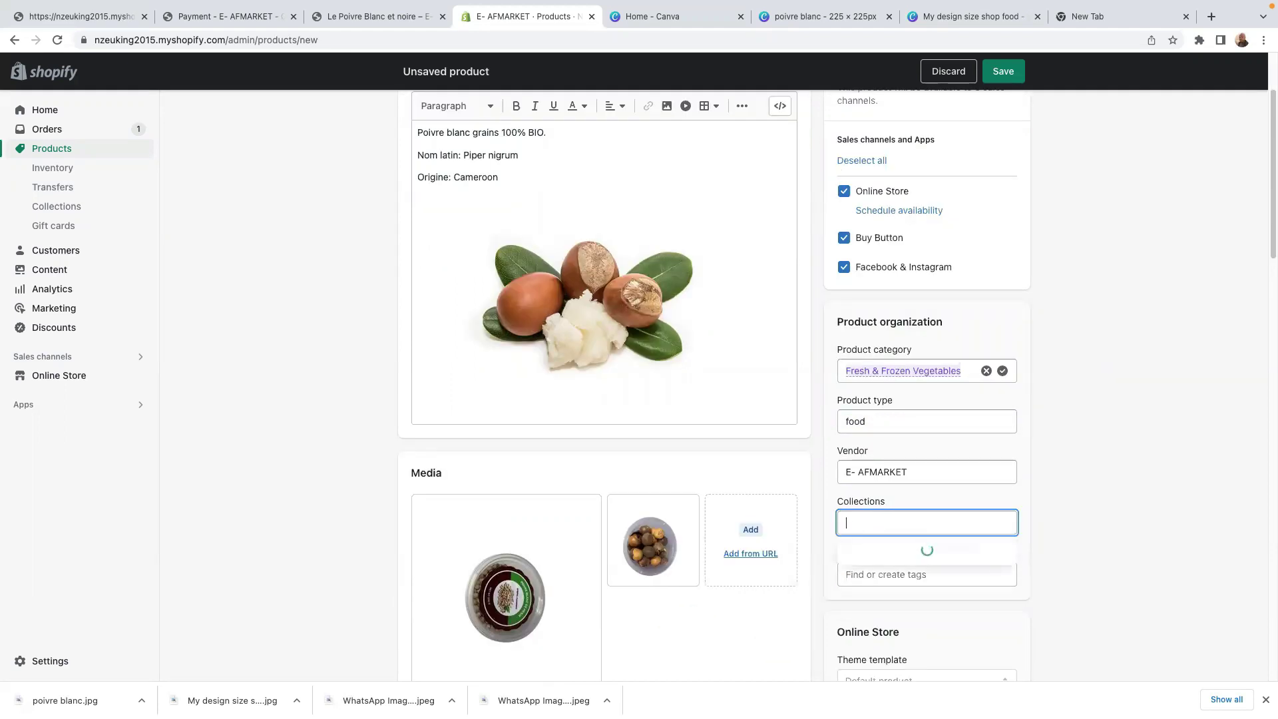
{"action": "left_click", "coordinate": [1055, 543]}
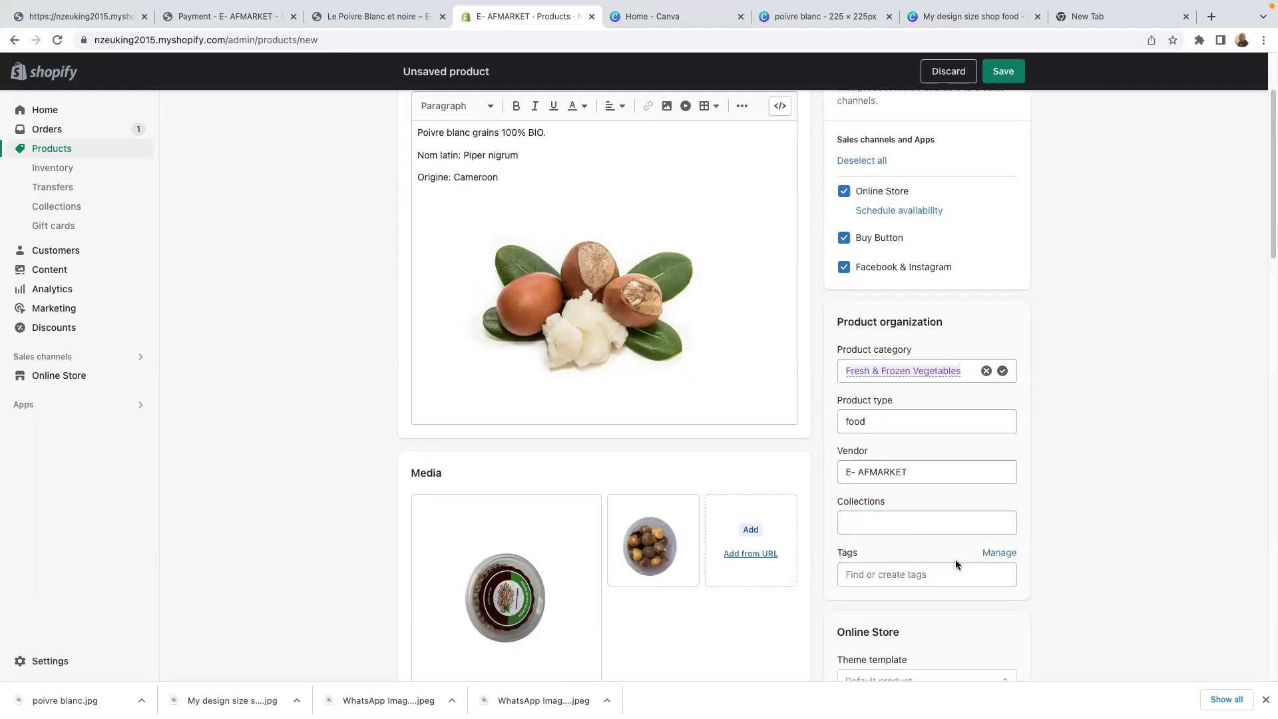
Step: Add the new tag delicious to the product and save the product
{"action": "left_click", "coordinate": [889, 575]}
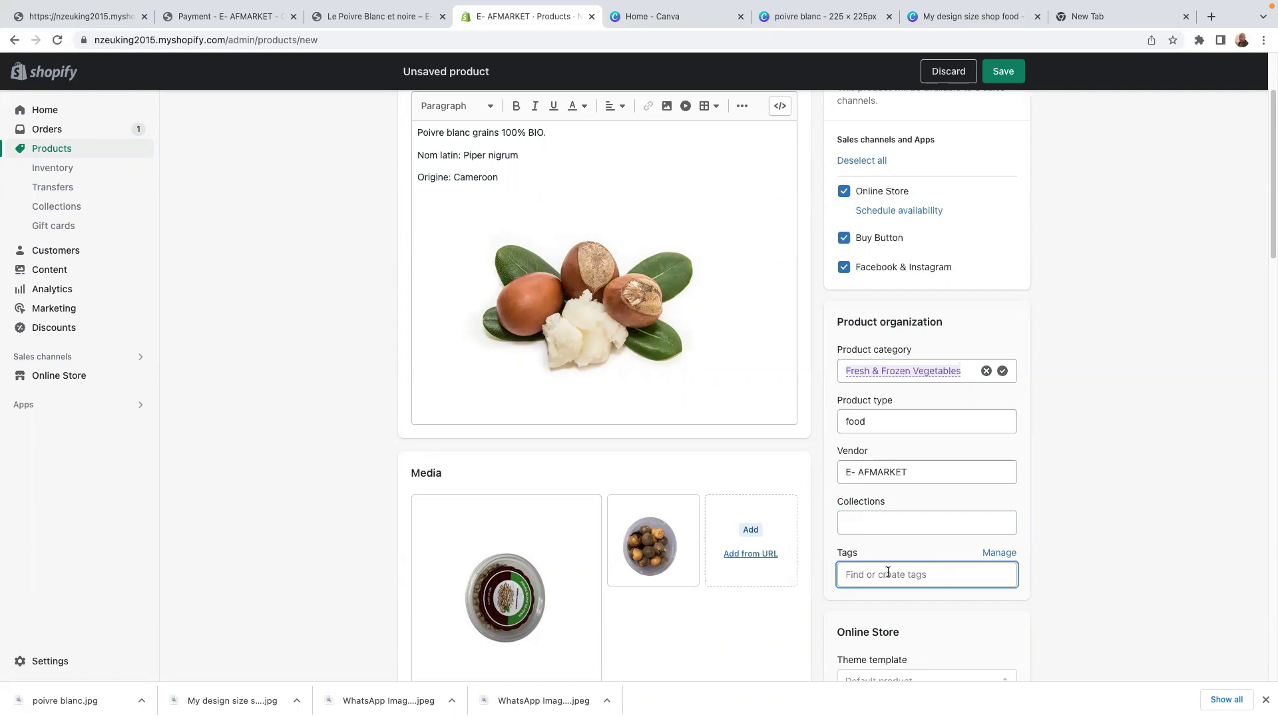
{"action": "type", "text": "delici"}
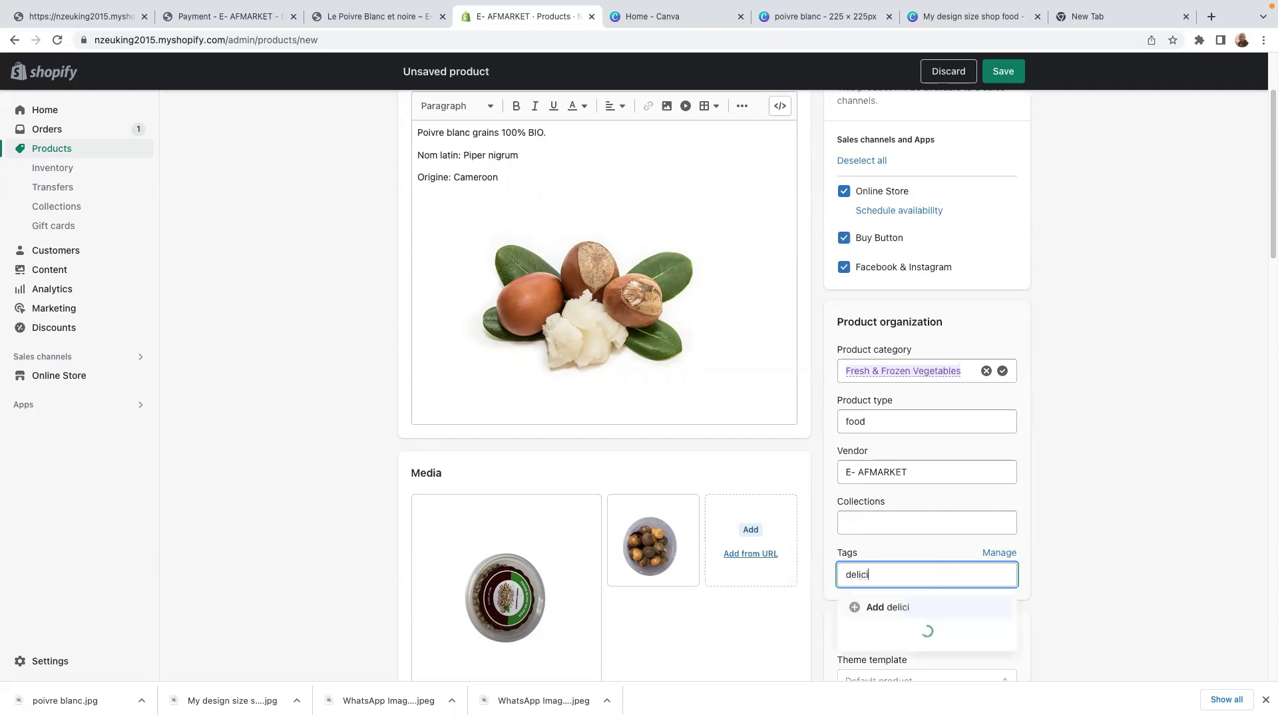
{"action": "type", "text": "ous"}
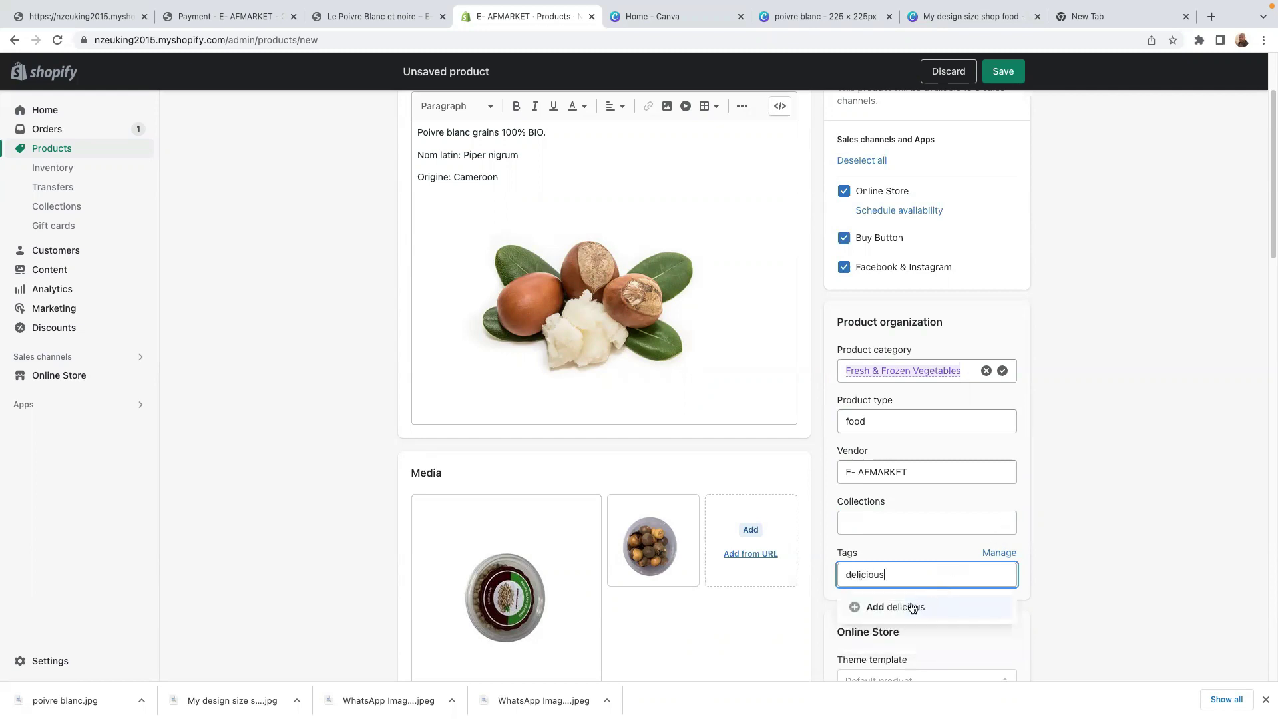
{"action": "left_click", "coordinate": [898, 606]}
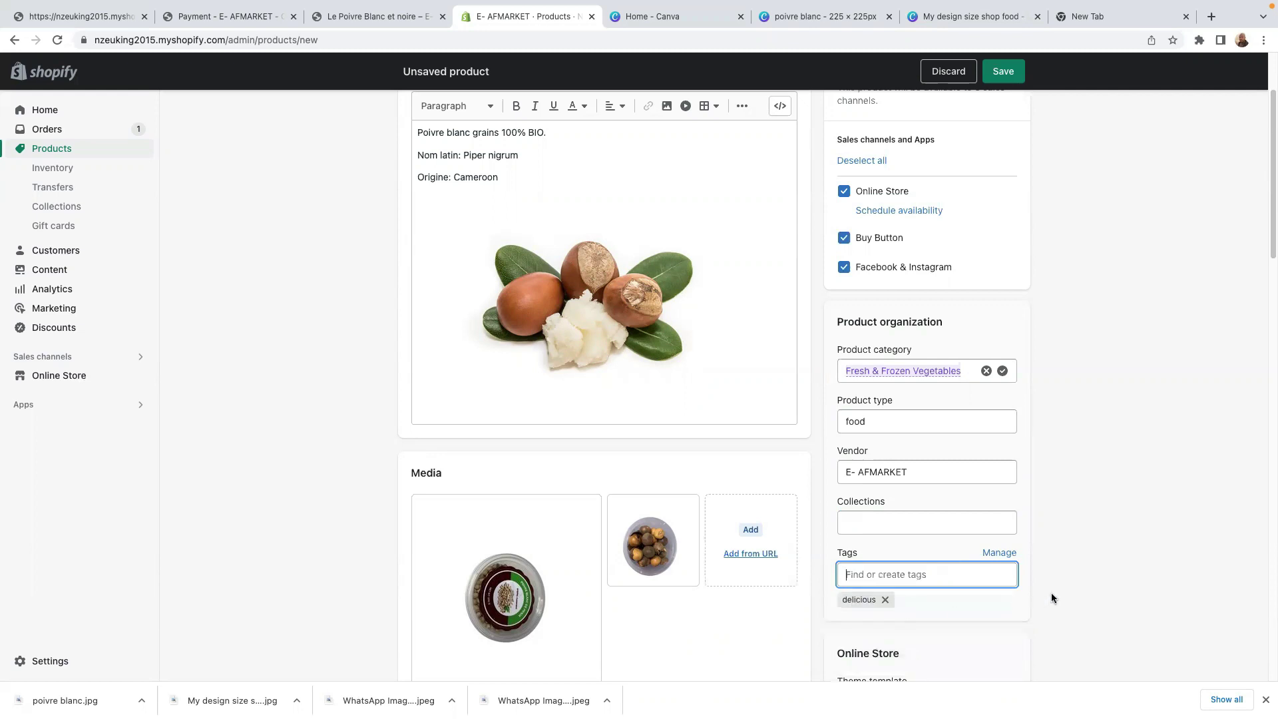
{"action": "scroll", "coordinate": [1053, 596], "scroll_direction": "down", "scroll_amount": 20}
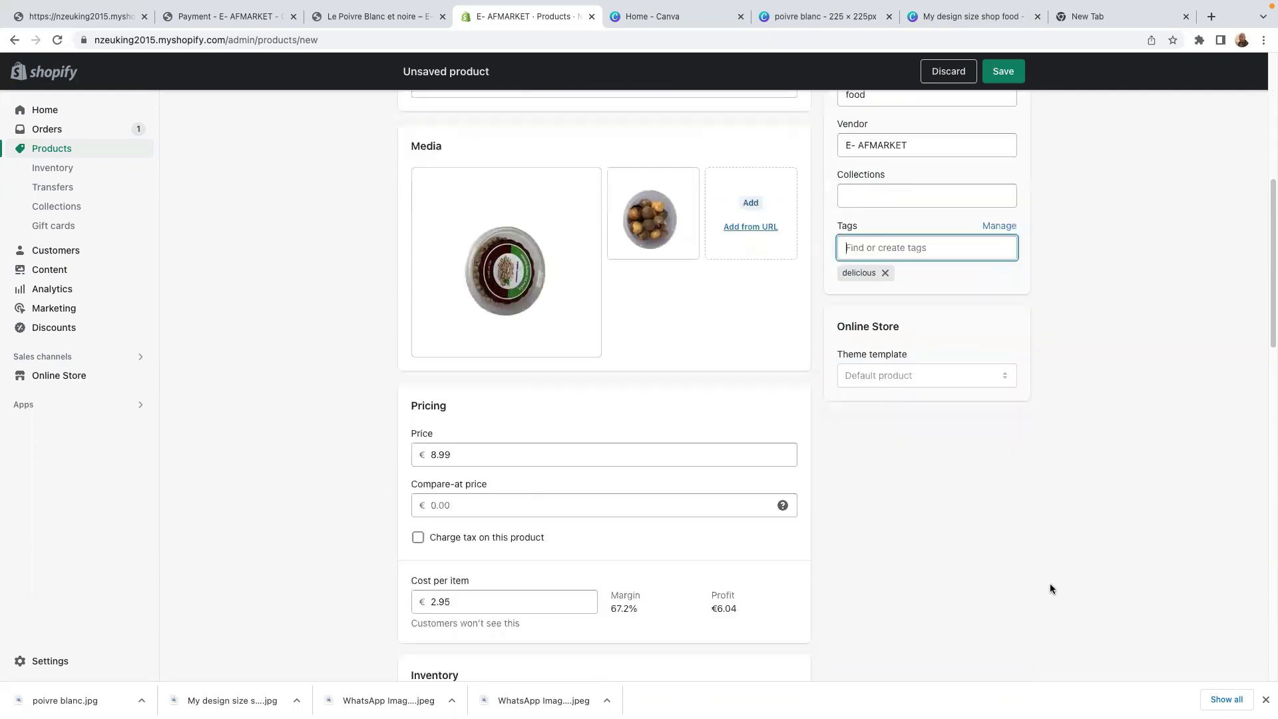
{"action": "left_click", "coordinate": [1003, 72]}
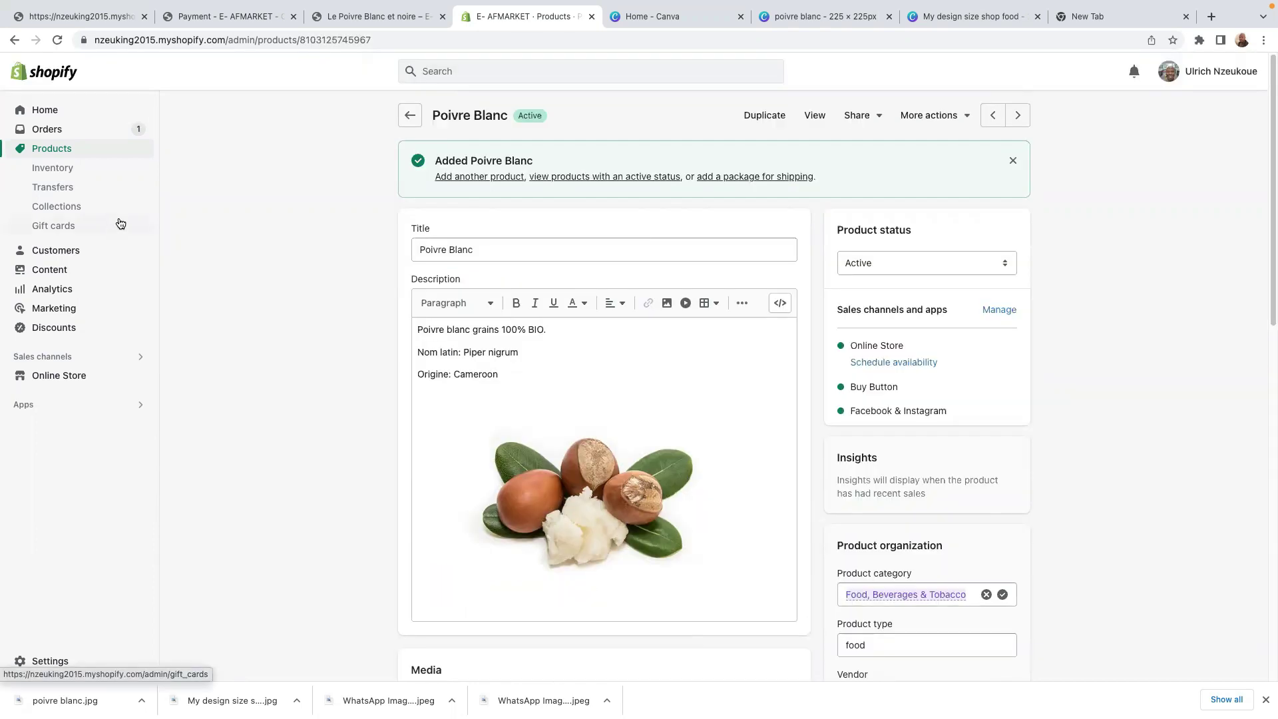
Step: Open the Tasty and delicious collection and check which products it contains
{"action": "left_click", "coordinate": [58, 212]}
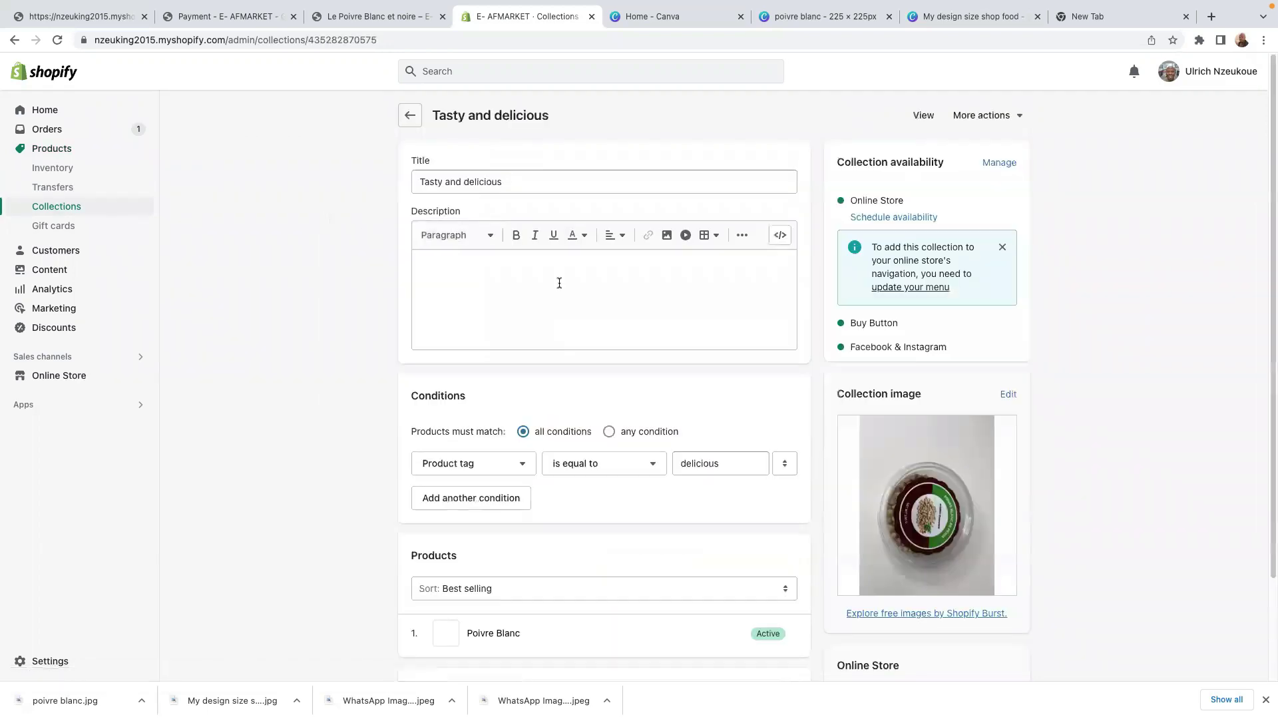
{"action": "scroll", "coordinate": [740, 385], "scroll_direction": "down", "scroll_amount": 3}
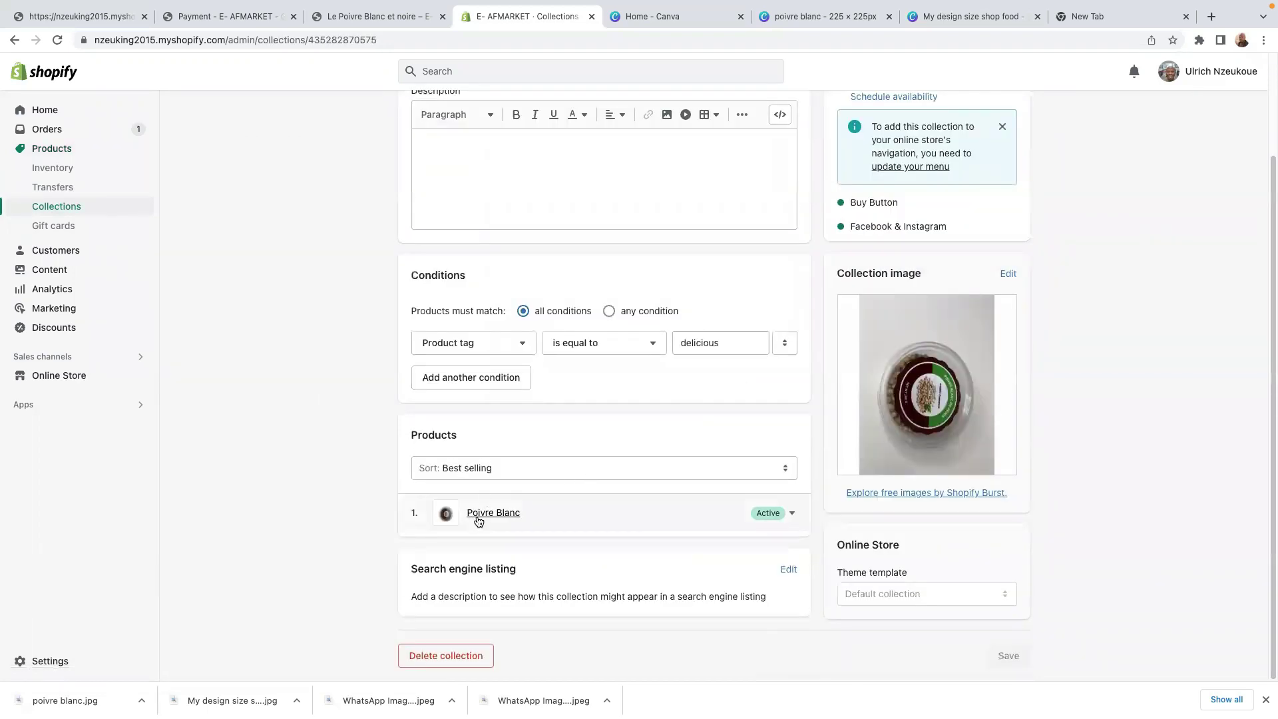